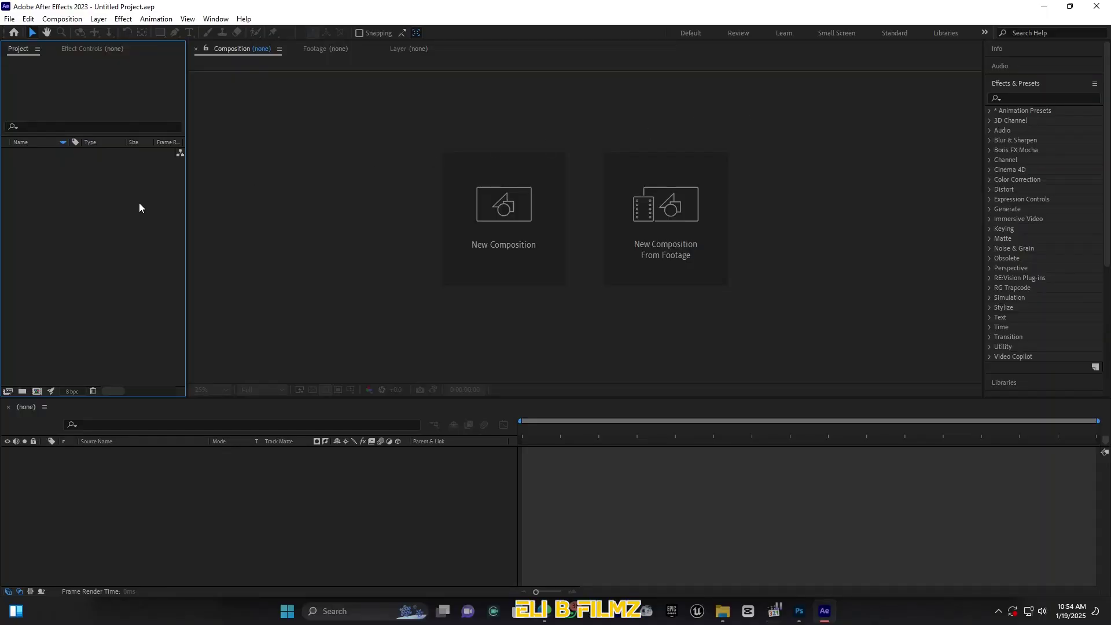
Import the Car, Road clip from VIDEO TUTORIAL YOUTUBE > BILLBOARD EFFECT via Import > File.
right_click(76, 210)
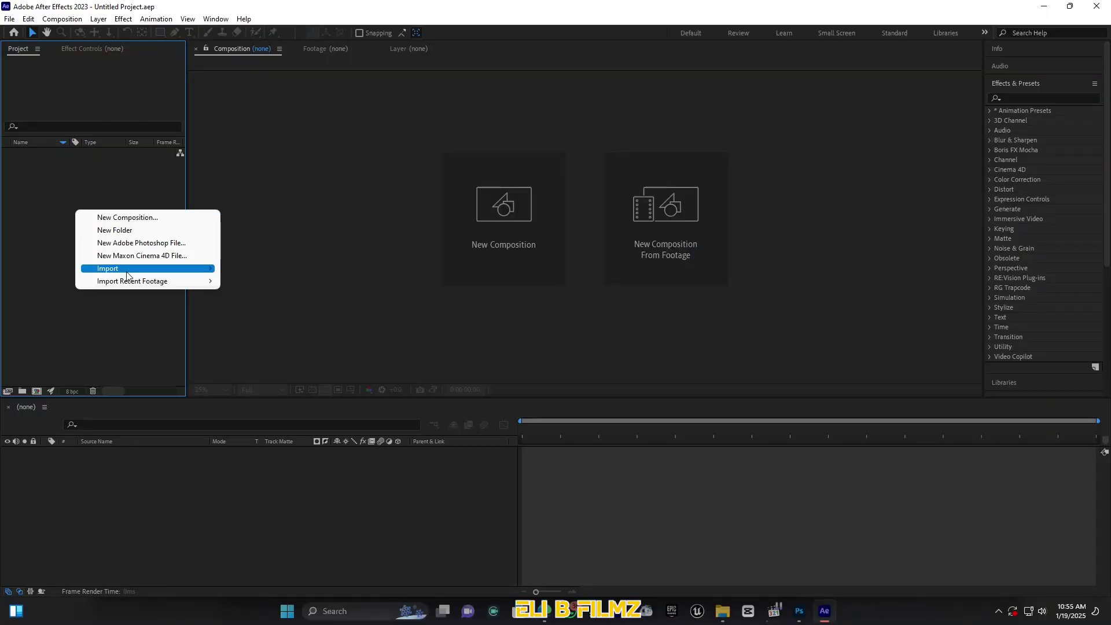
mouse_move(127, 274)
click(254, 269)
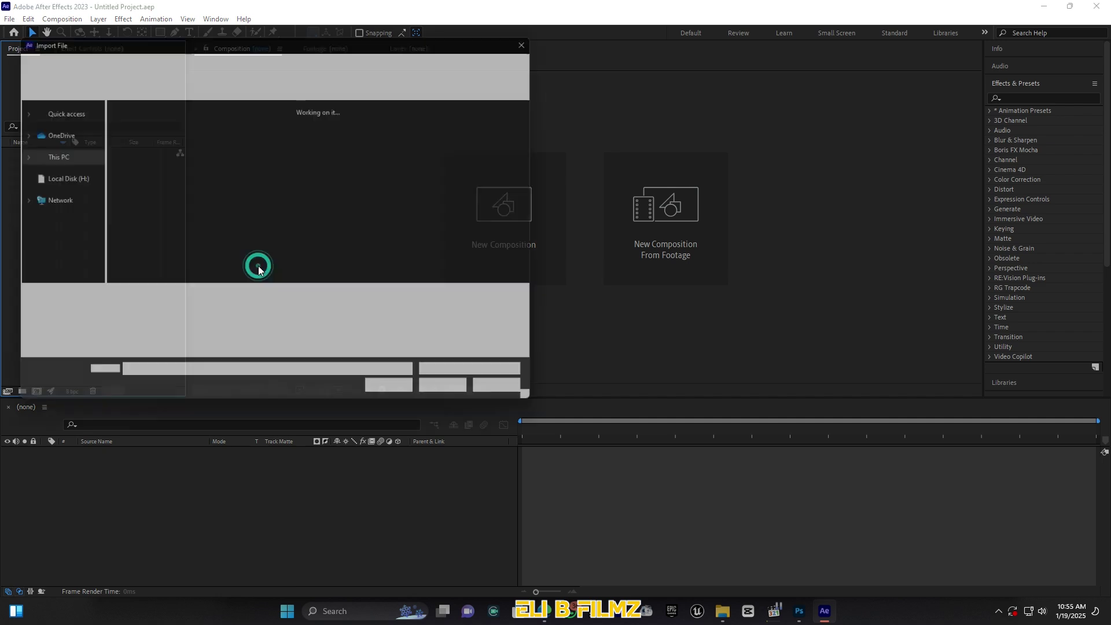
click(162, 58)
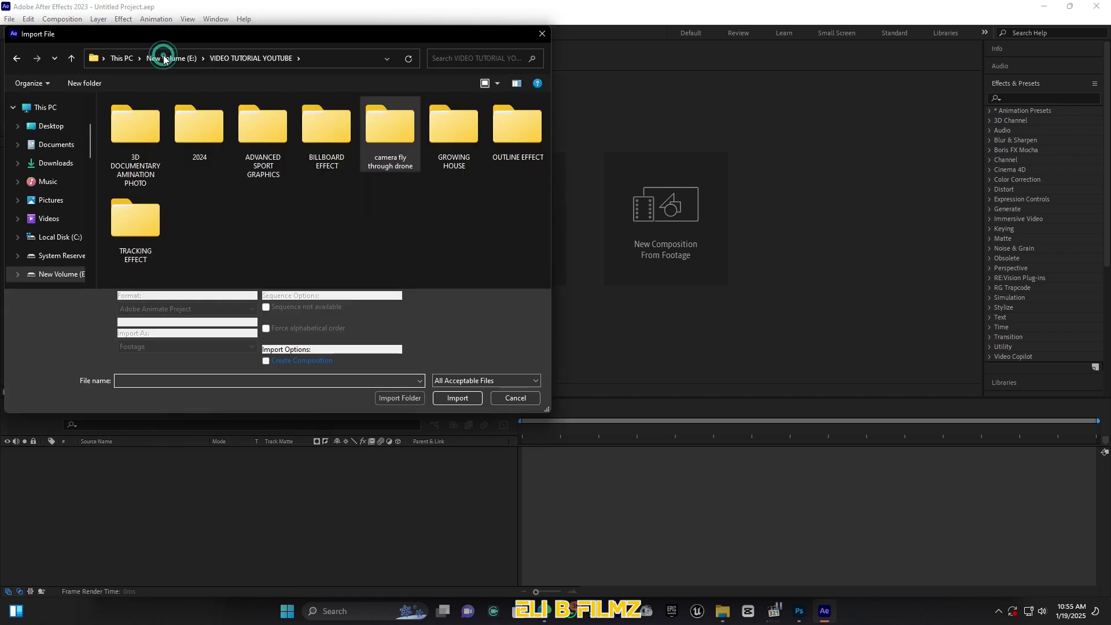
double_click(313, 131)
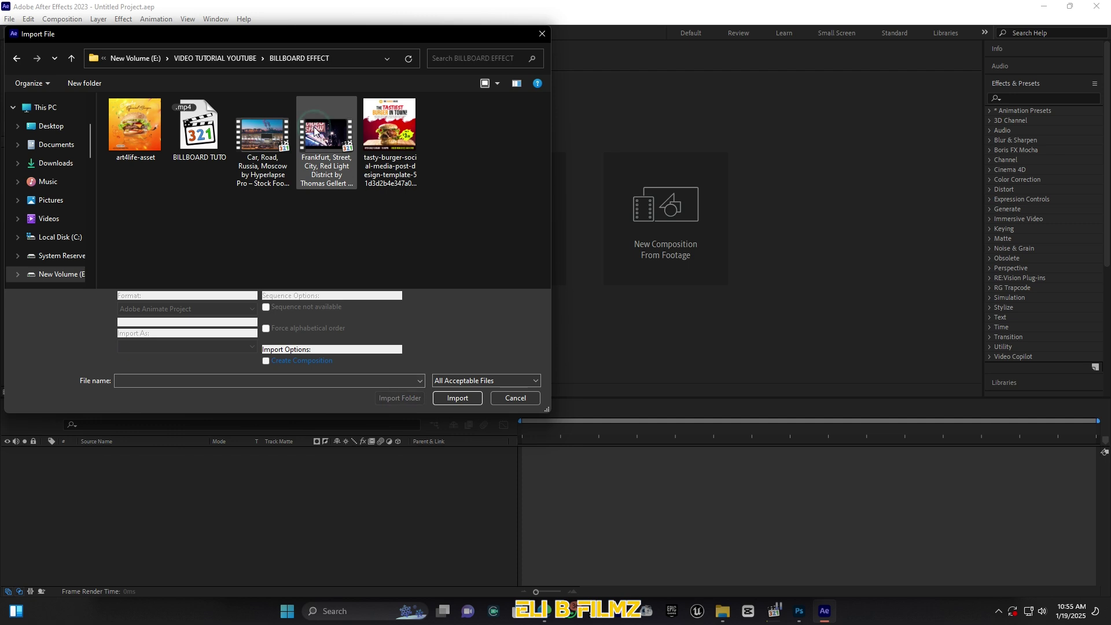
double_click(261, 132)
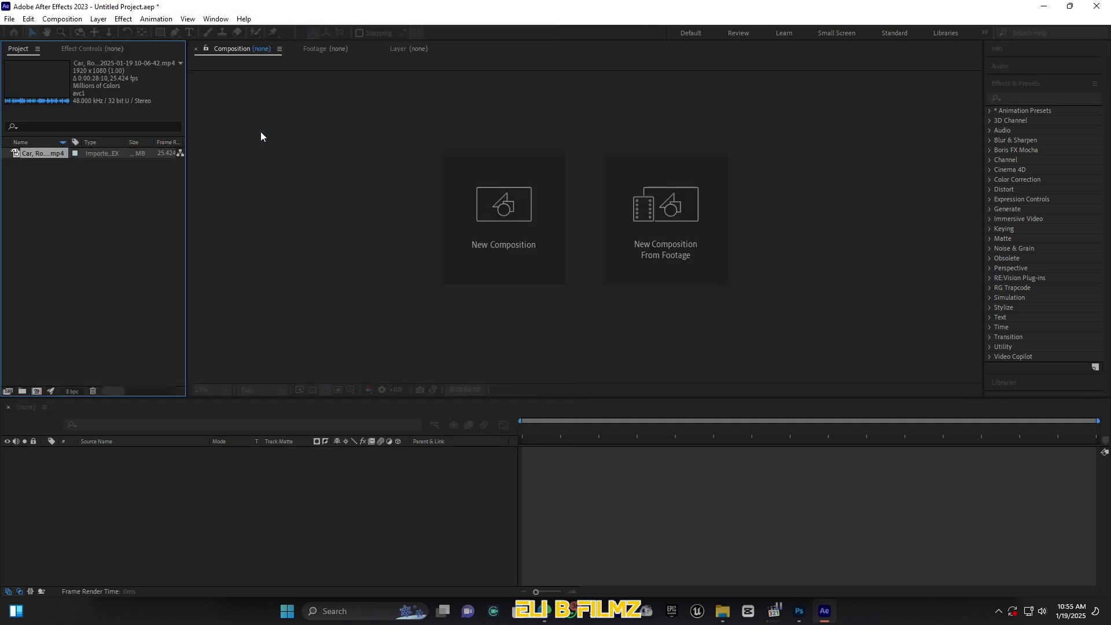
Create a composition from the Moscow clip, fit it in the viewer and scrub through it.
drag(43, 151, 67, 463)
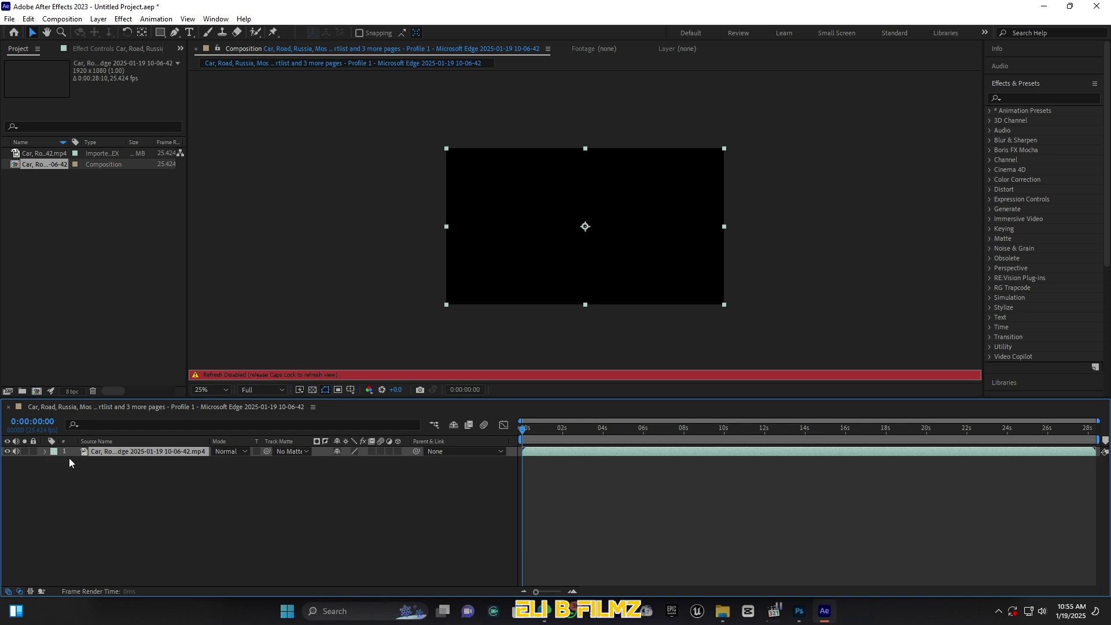
key(Caps_Lock)
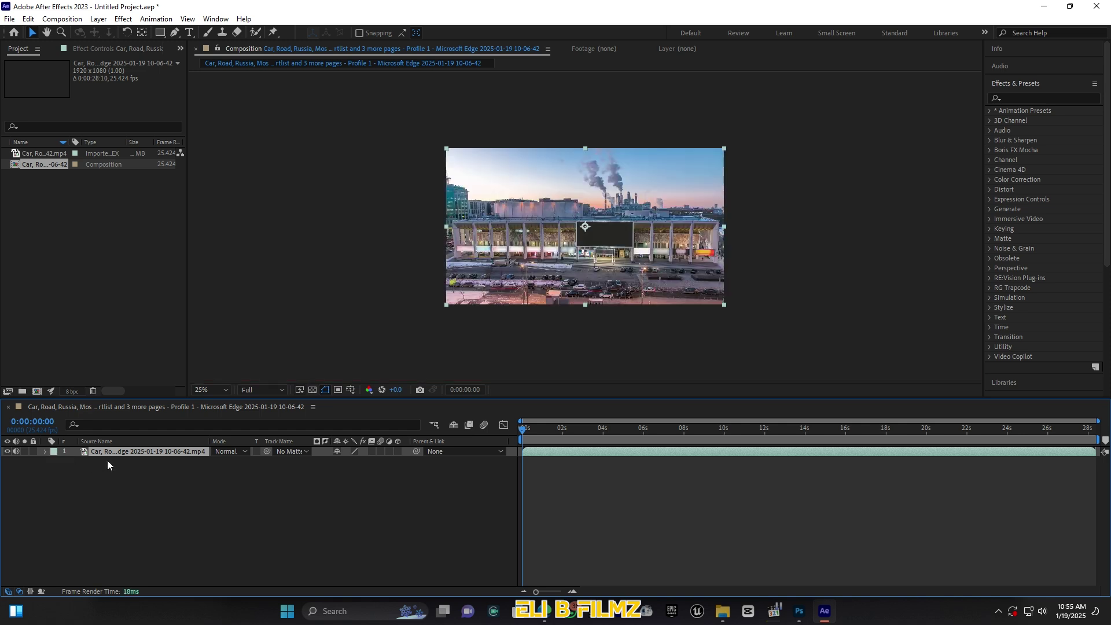
click(253, 391)
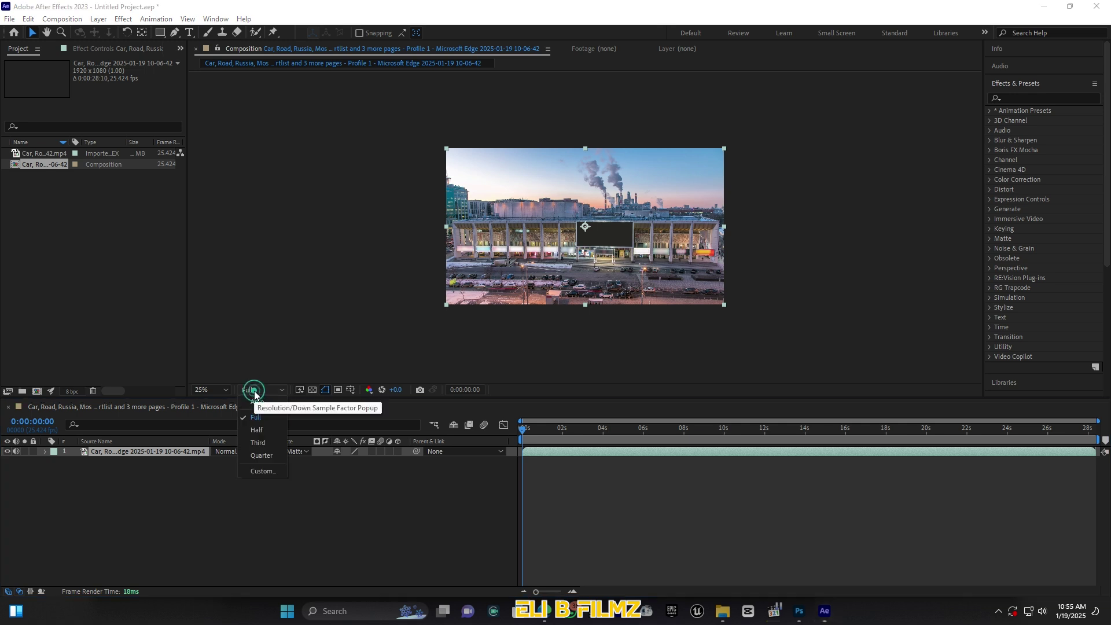
click(225, 390)
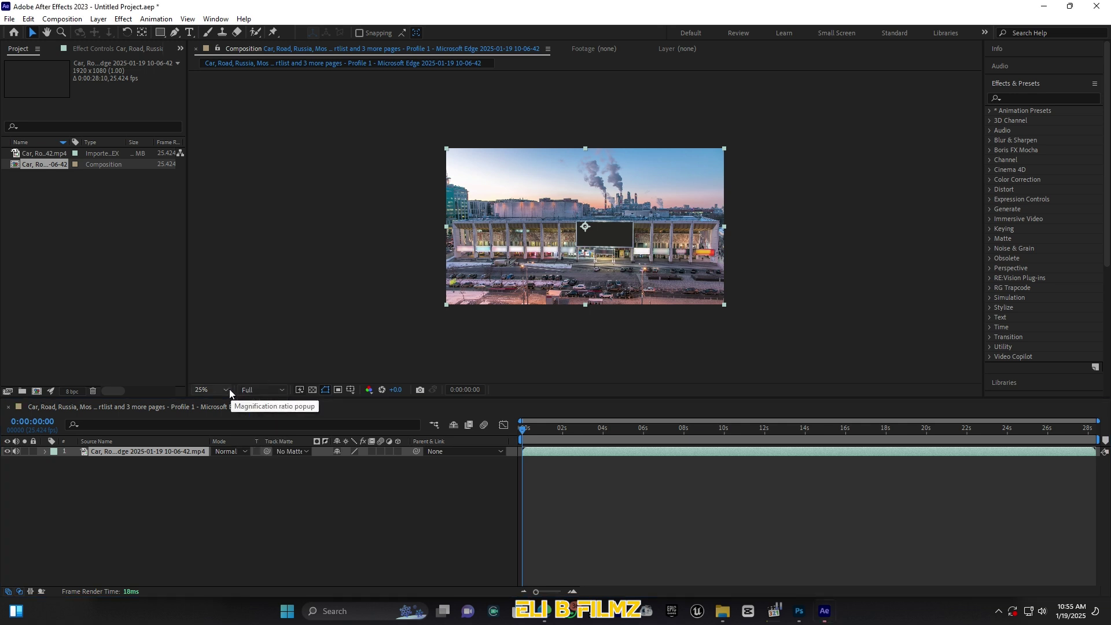
click(225, 389)
click(237, 199)
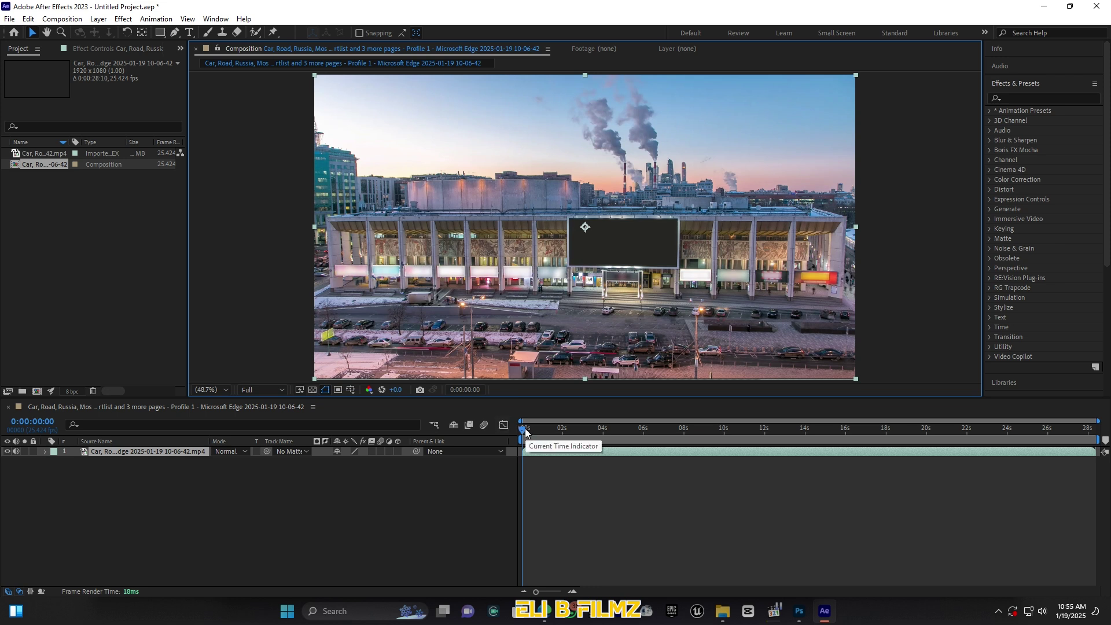
drag(525, 429, 776, 438)
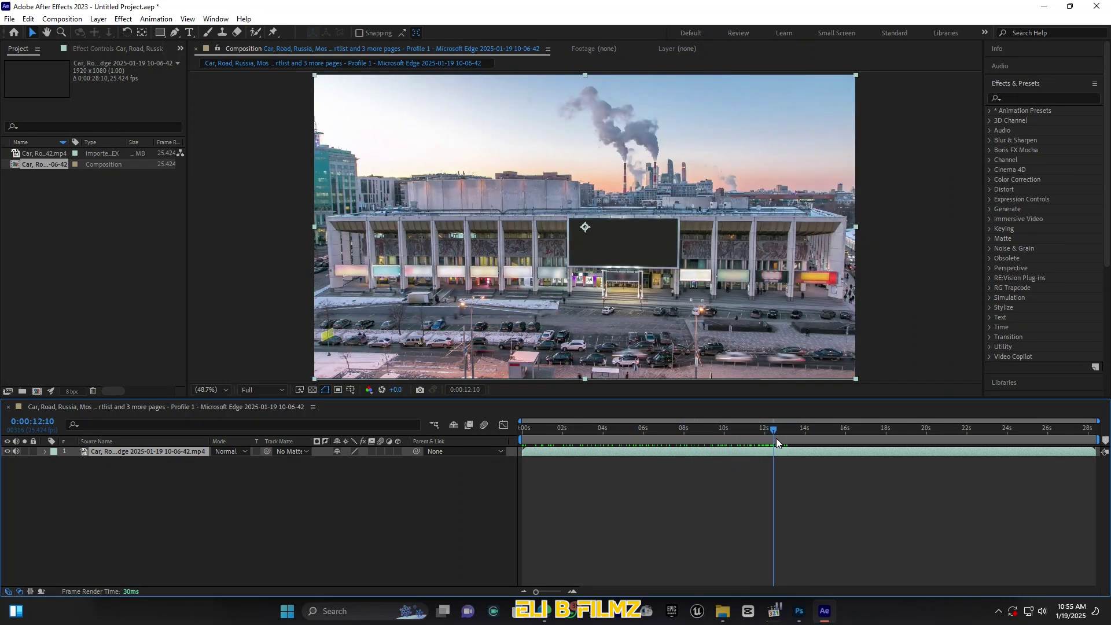
Start the work area at about 12s and trim the comp to the work area.
mouse_move(531, 440)
mouse_down()
mouse_move(1097, 441)
mouse_move(1040, 441)
mouse_up()
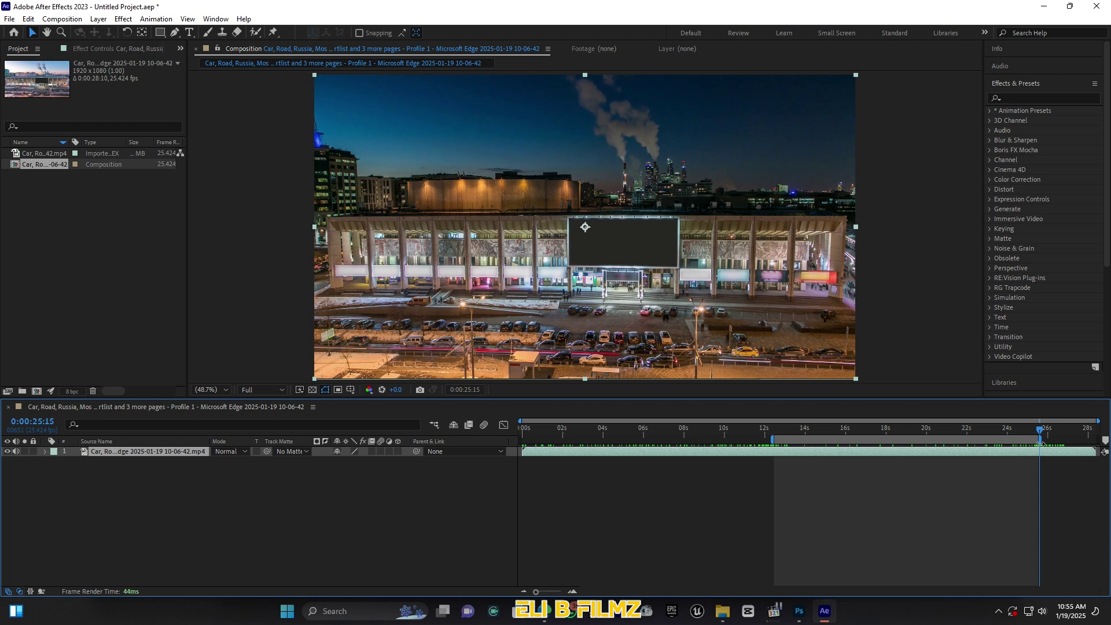
right_click(982, 441)
click(995, 470)
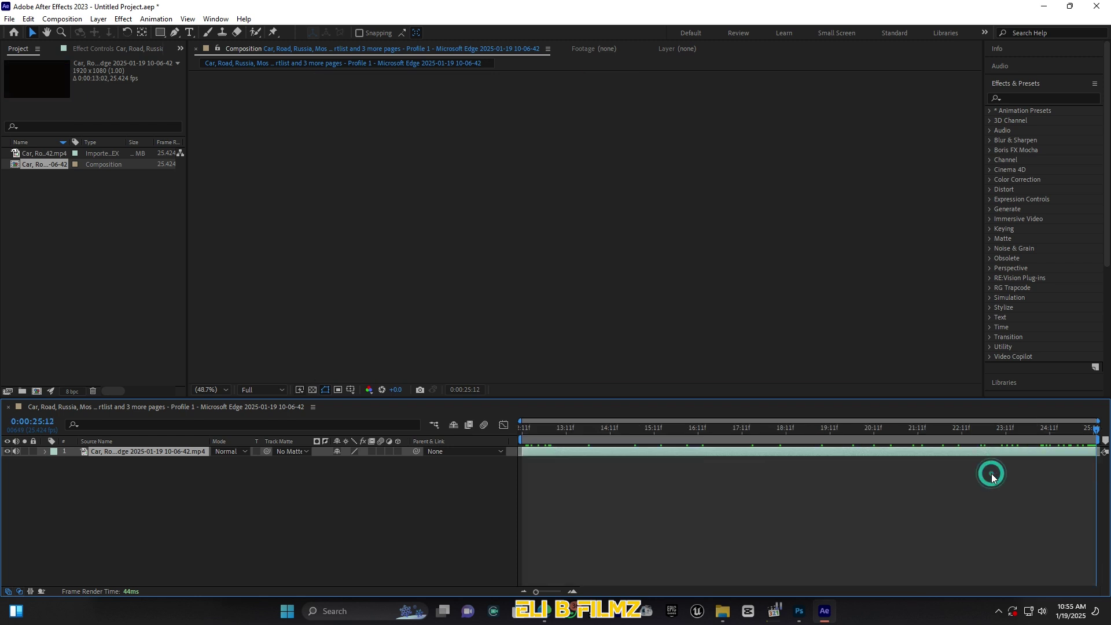
drag(546, 428, 509, 433)
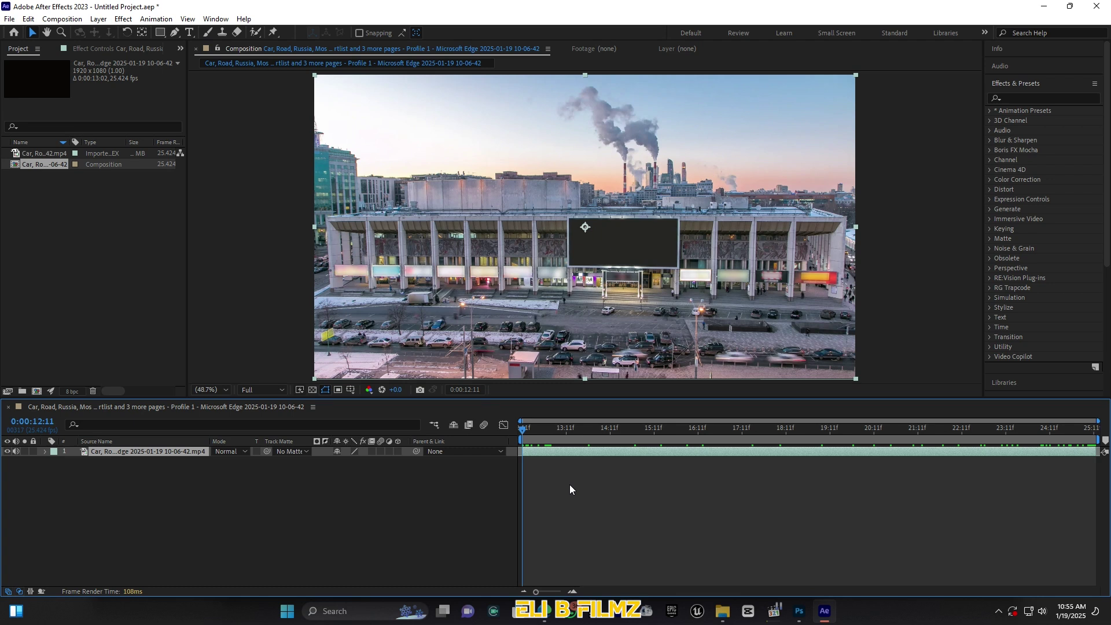
With the Pen tool on the street layer, place mask points on the billboard's top-left and top-right corners.
click(185, 451)
click(172, 33)
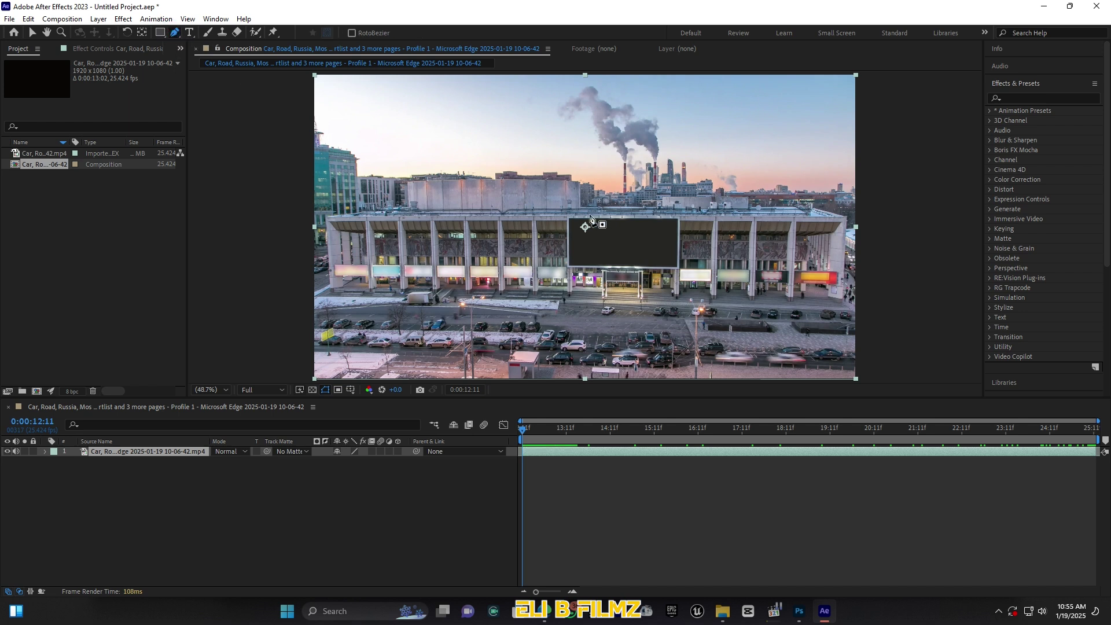
scroll(604, 238, up, 4)
scroll(613, 242, down, 1)
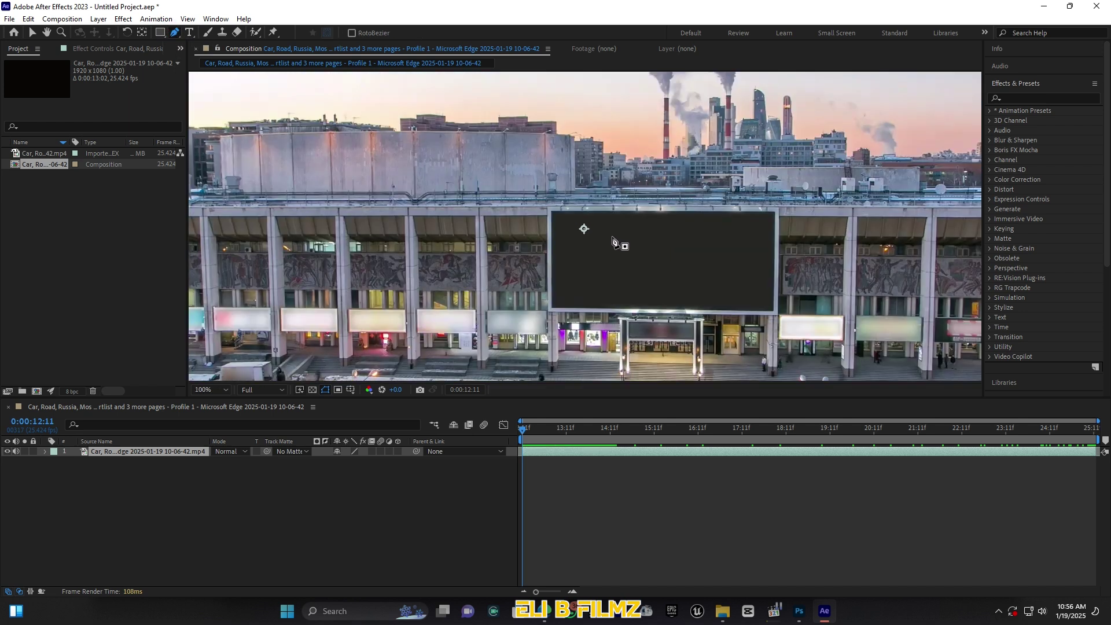
scroll(613, 242, up, 1)
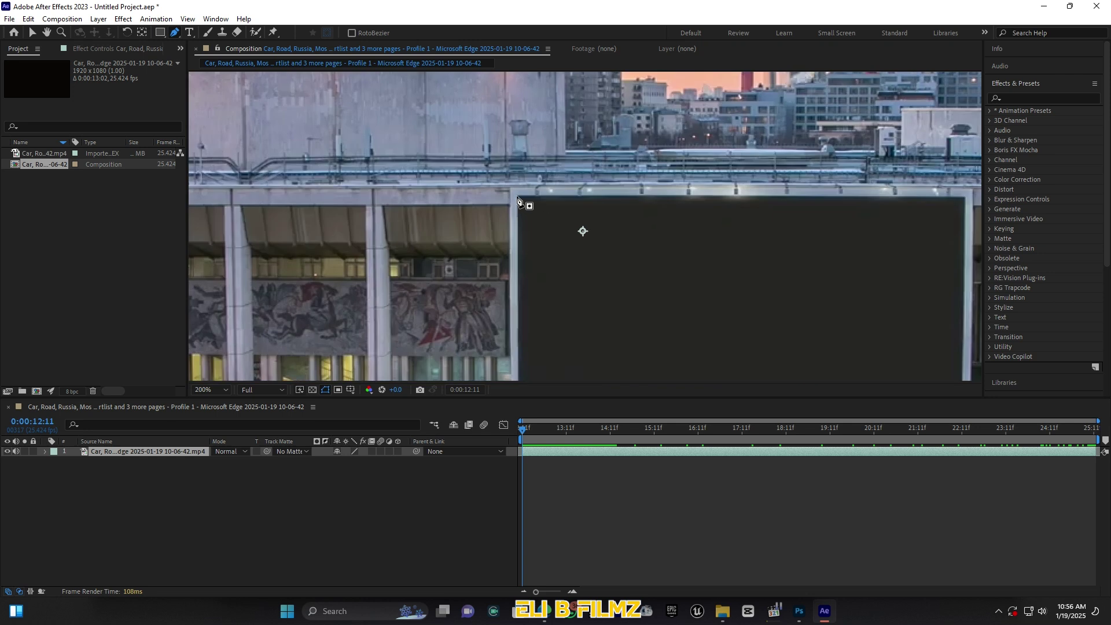
click(516, 196)
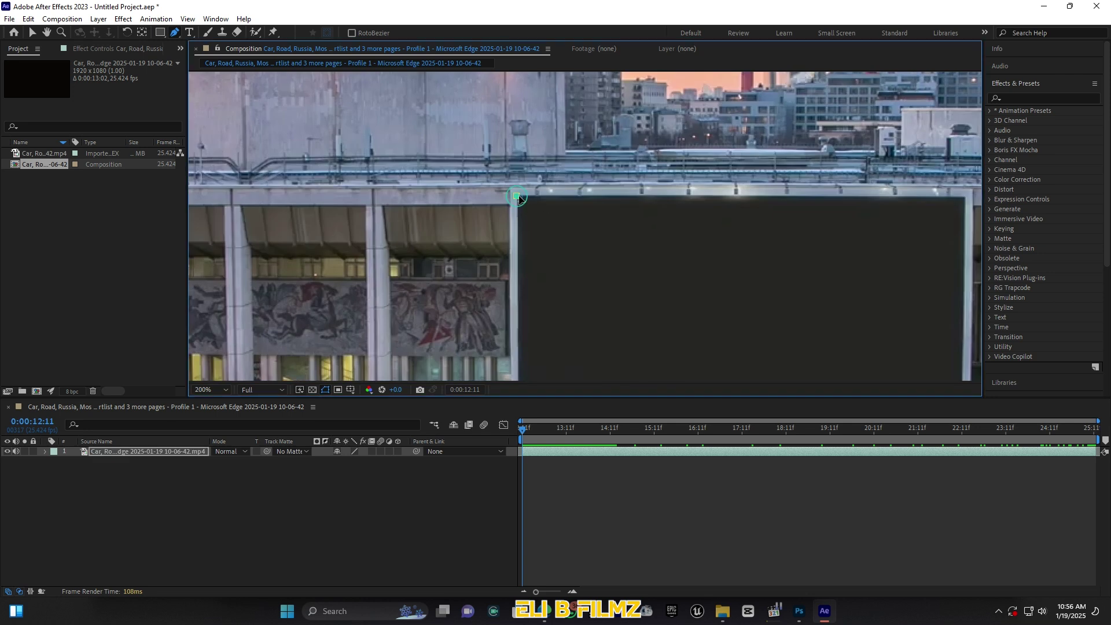
click(965, 199)
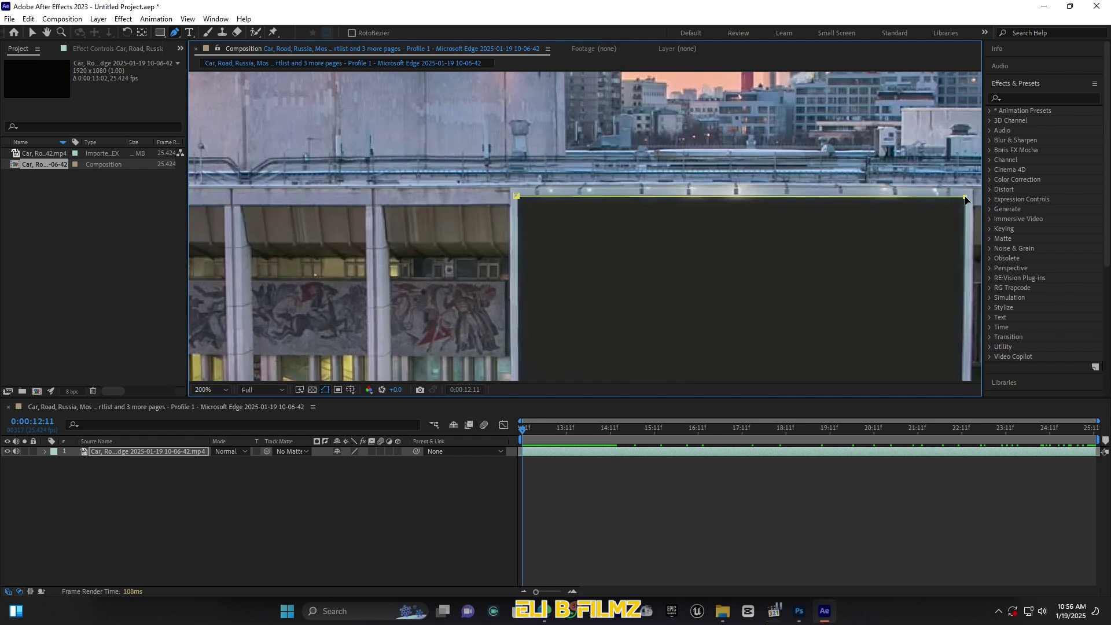
Add the bottom-right and bottom-left corner points, close the four-point mask, and fit the viewer.
key(comma)
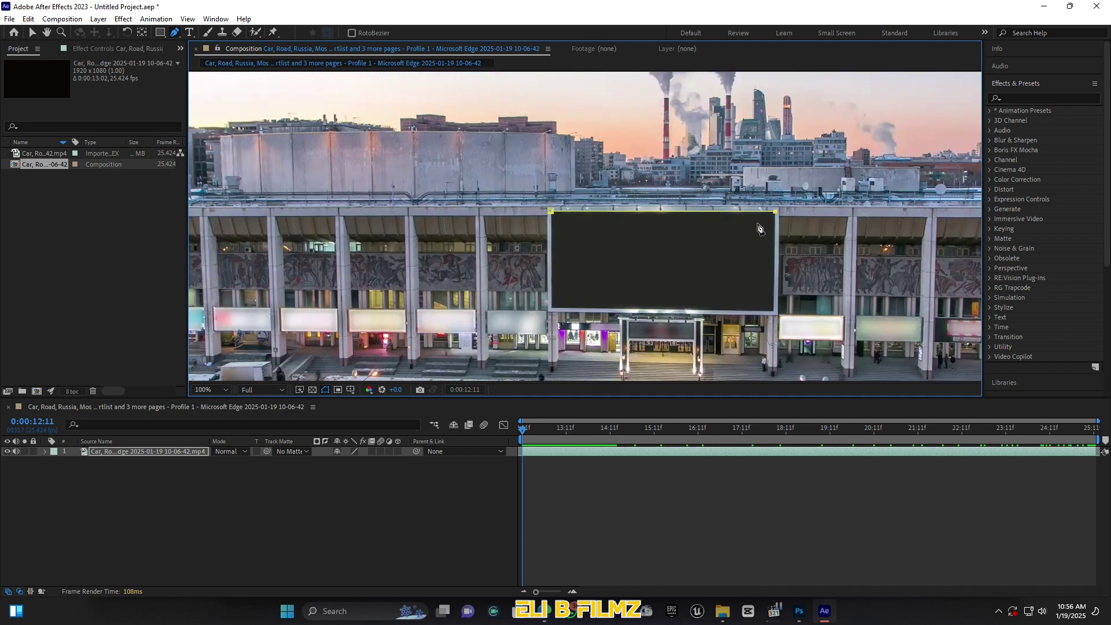
click(46, 32)
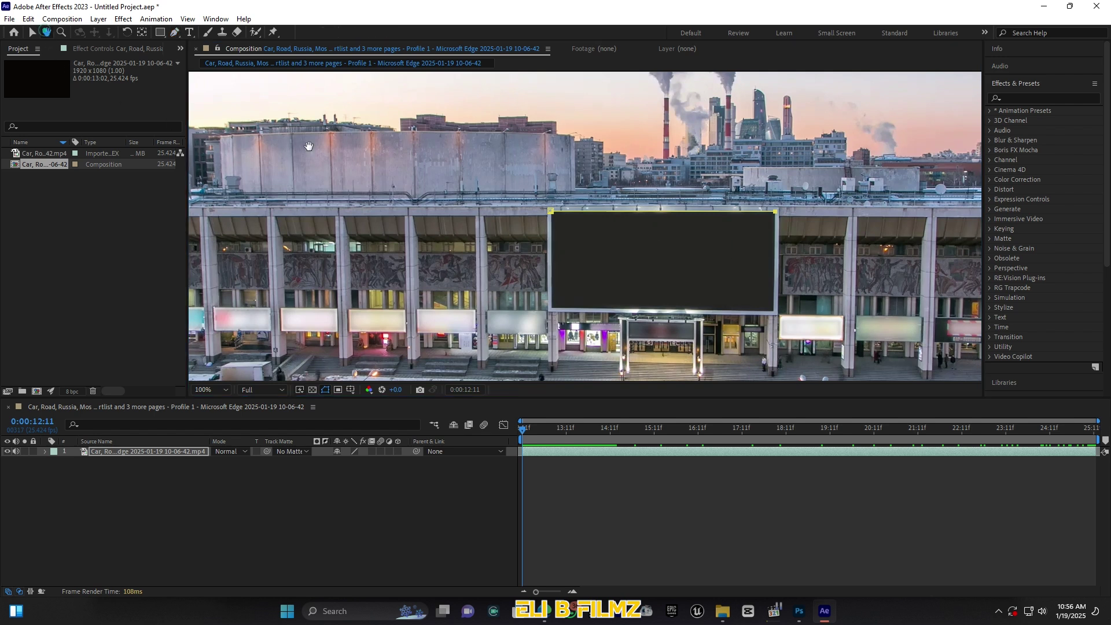
key(period)
drag(814, 320, 664, 249)
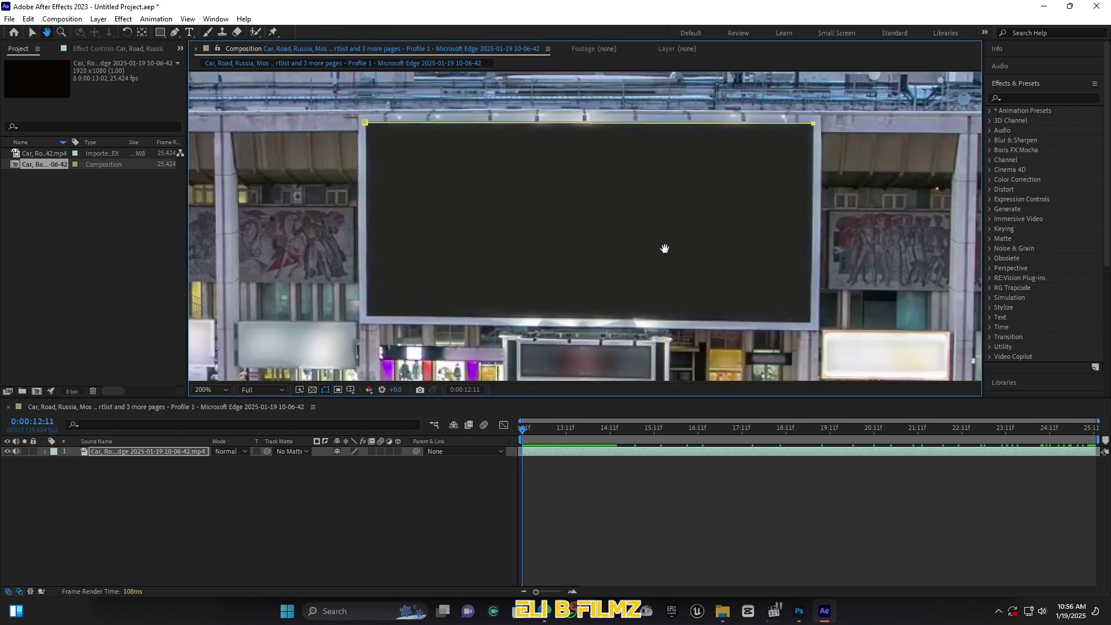
click(174, 33)
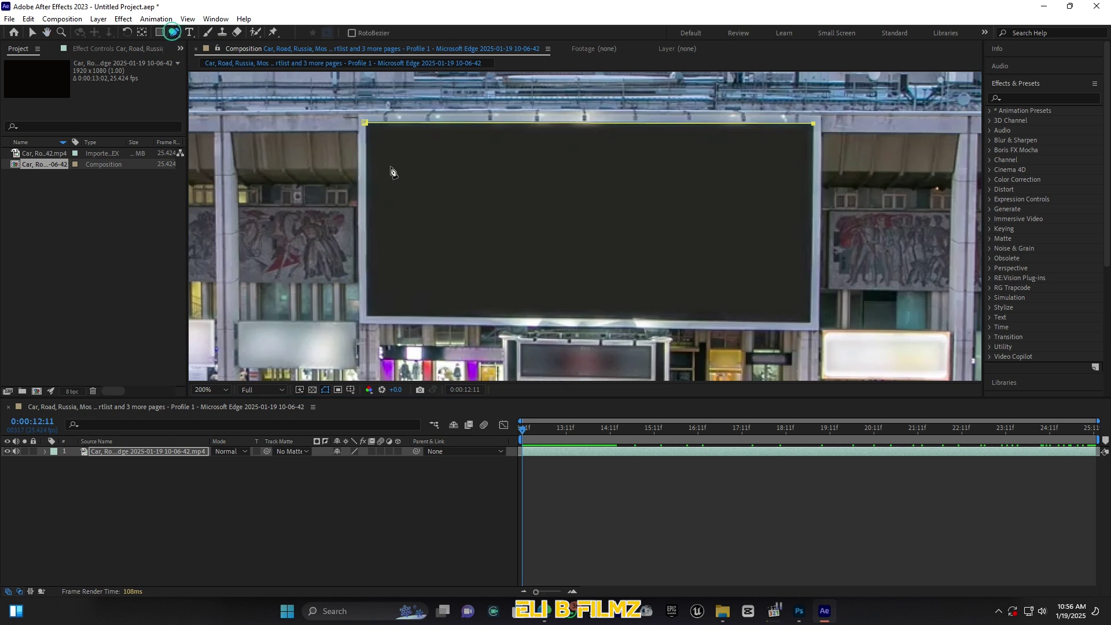
click(810, 321)
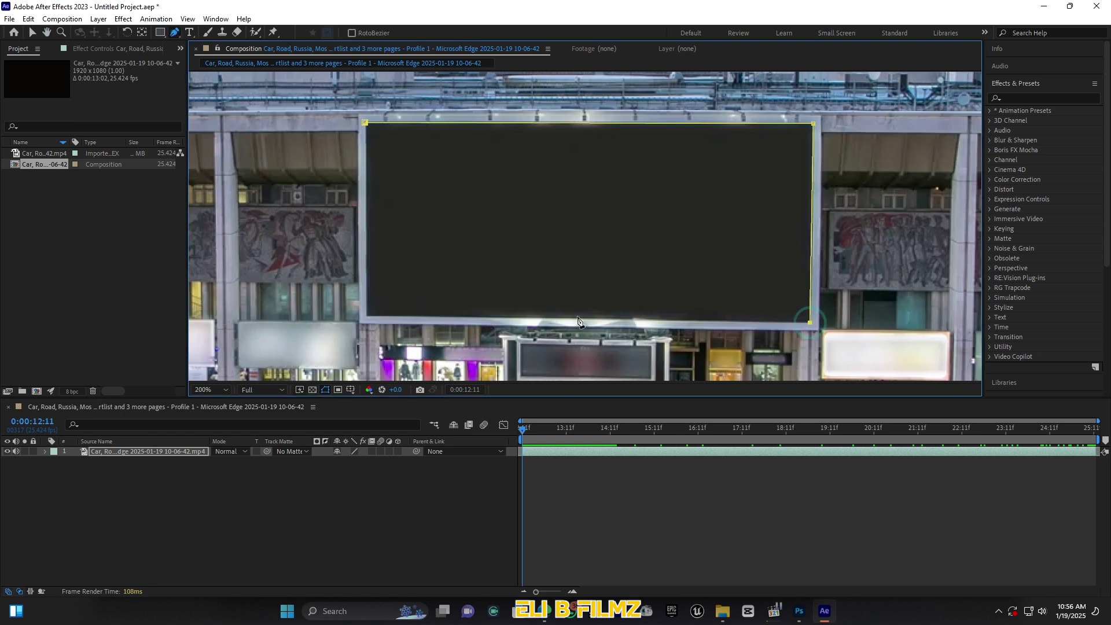
key(ctrl+z)
click(809, 322)
click(366, 316)
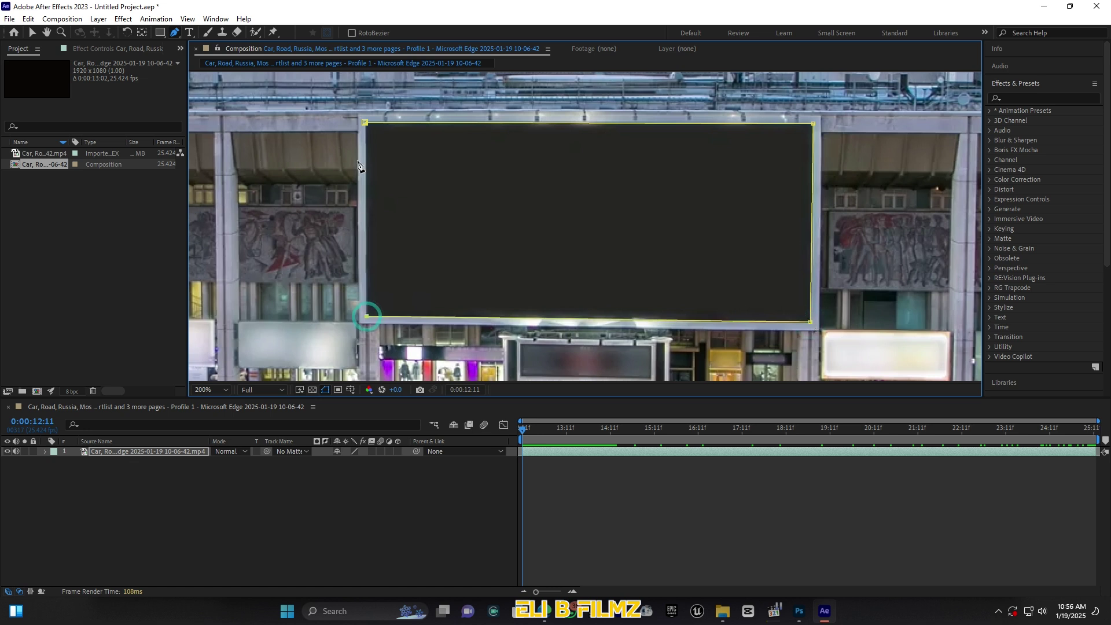
click(365, 123)
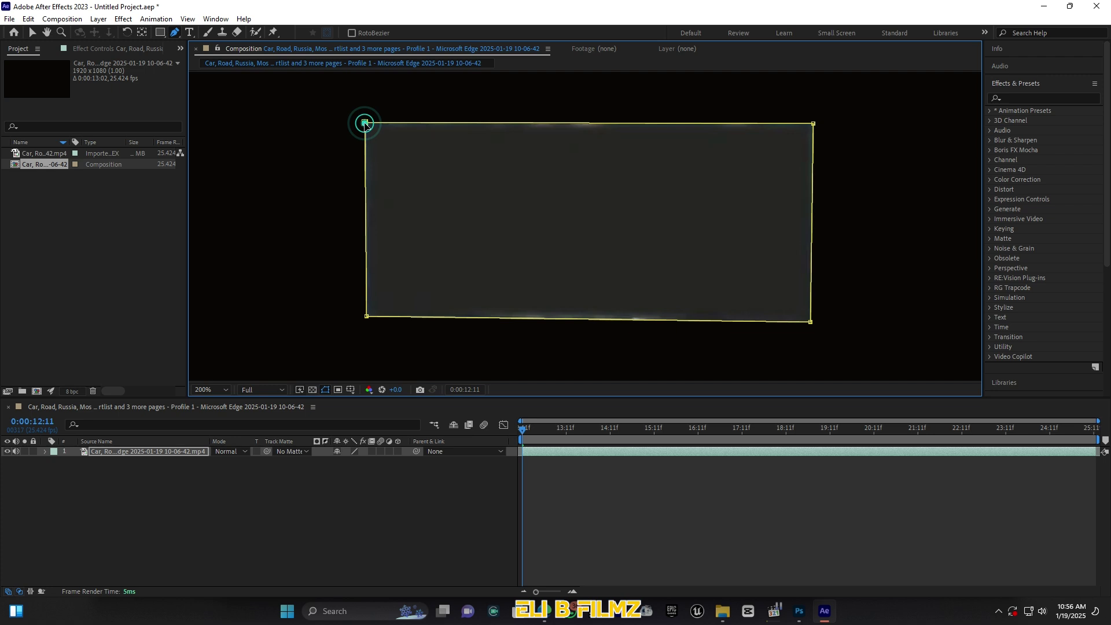
click(225, 390)
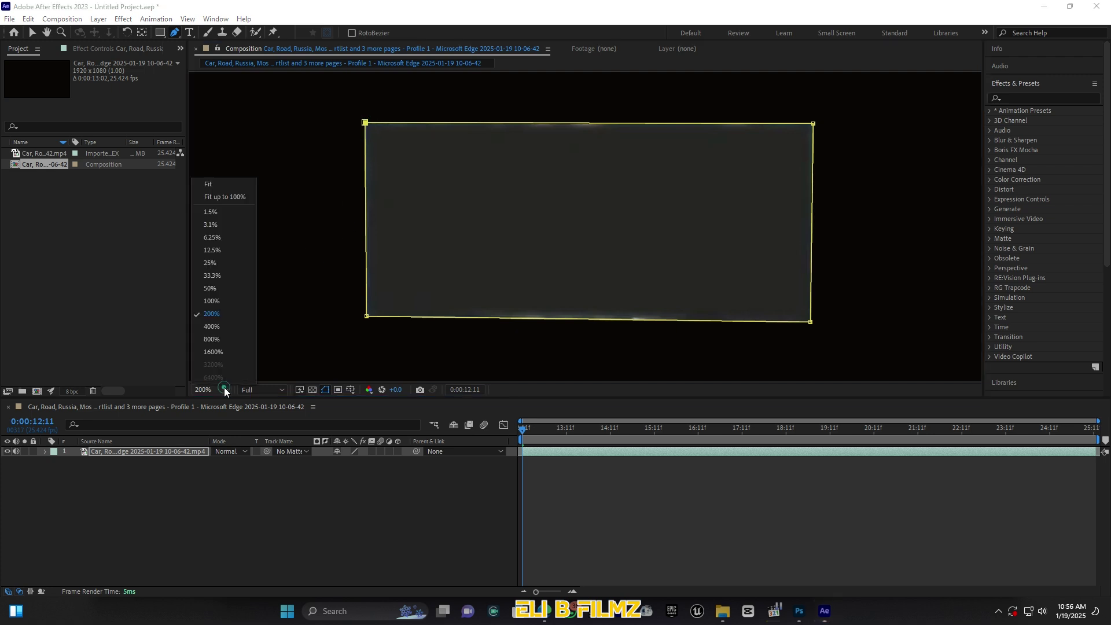
click(235, 197)
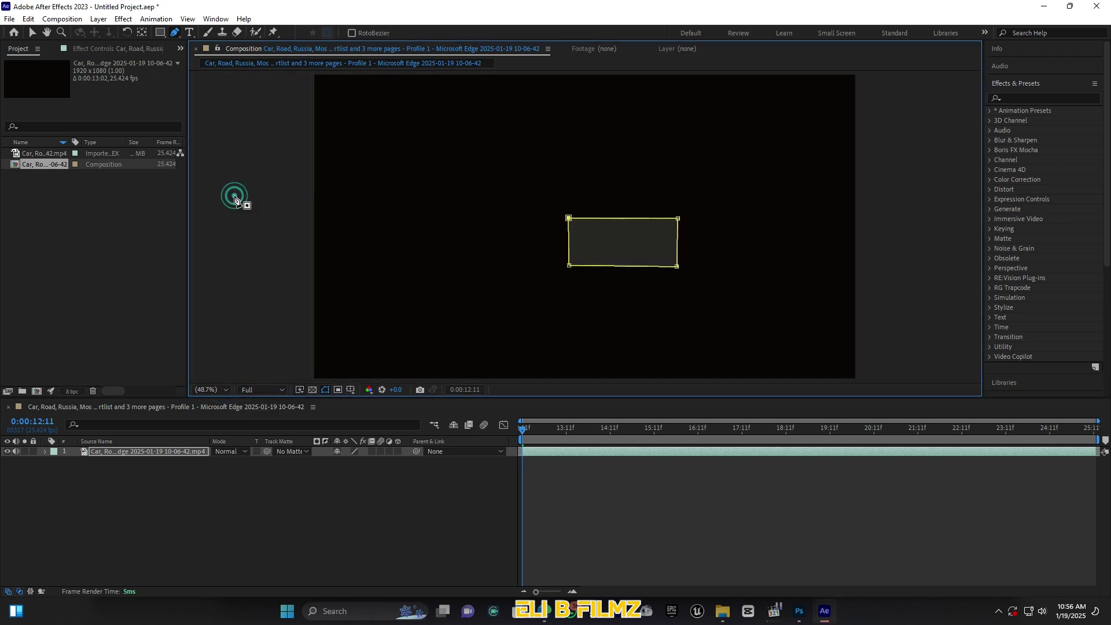
Set Mask 1 mode to Subtract with 1.0 px Mask Expansion, then fit the viewer again.
key(m)
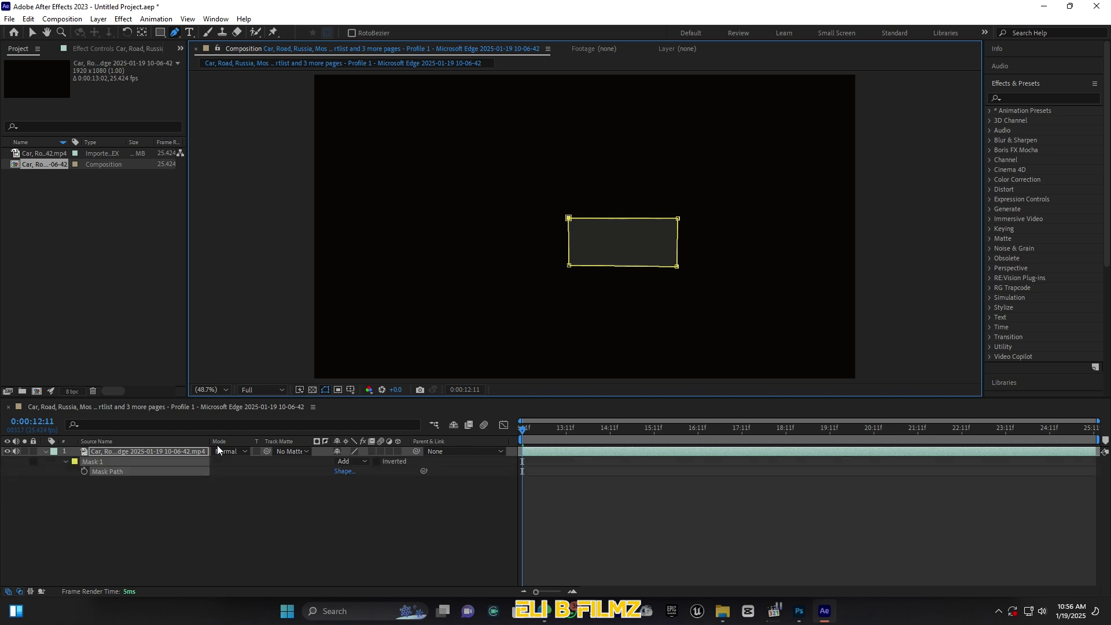
click(64, 460)
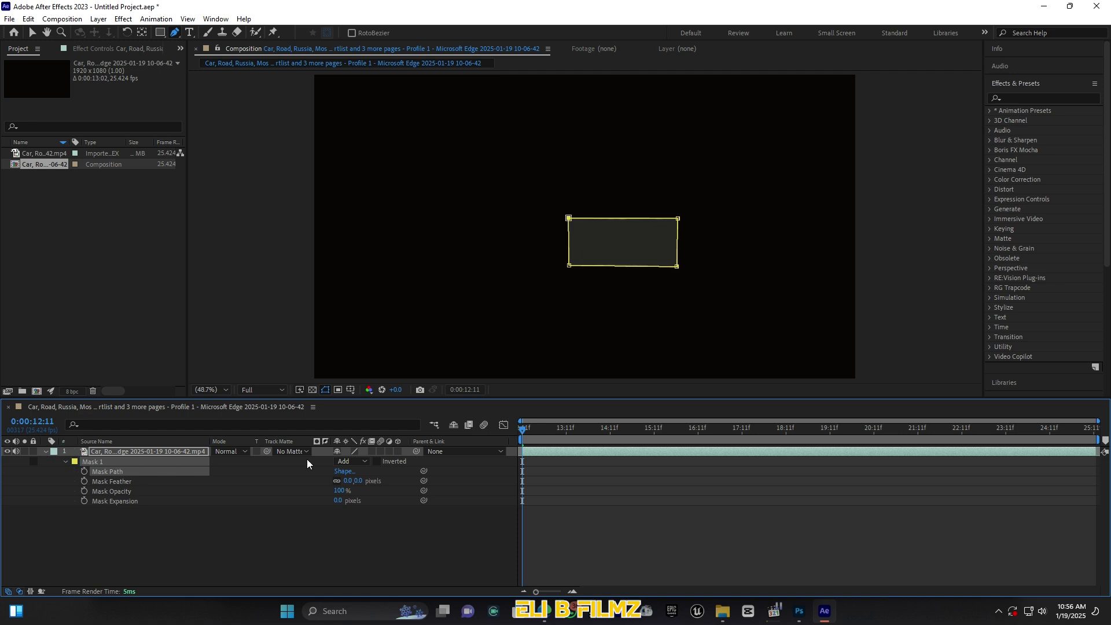
click(345, 462)
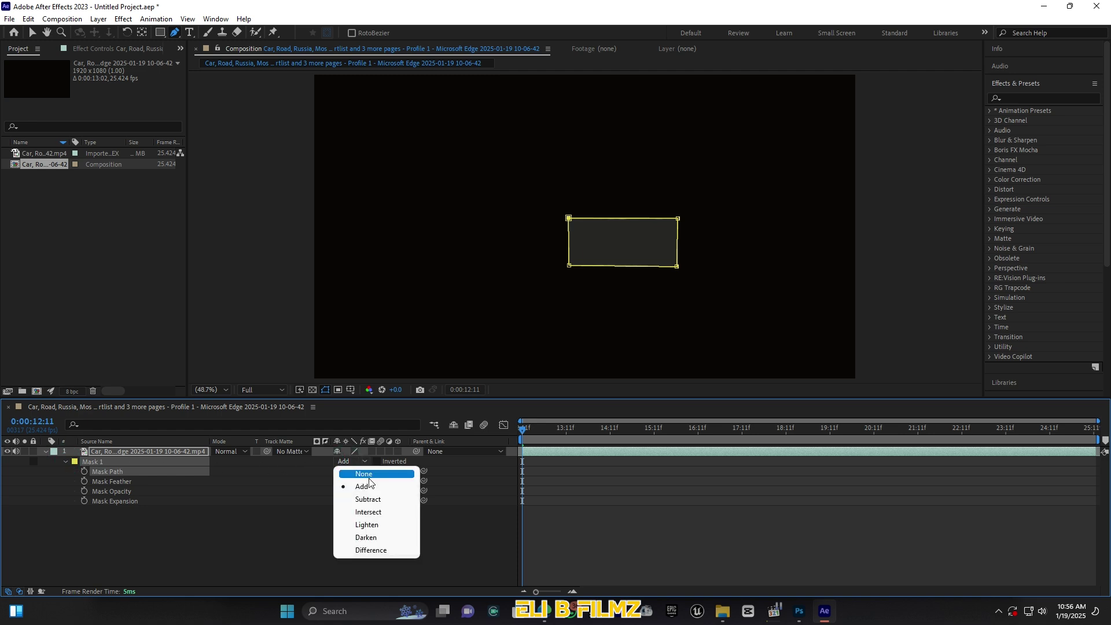
click(375, 500)
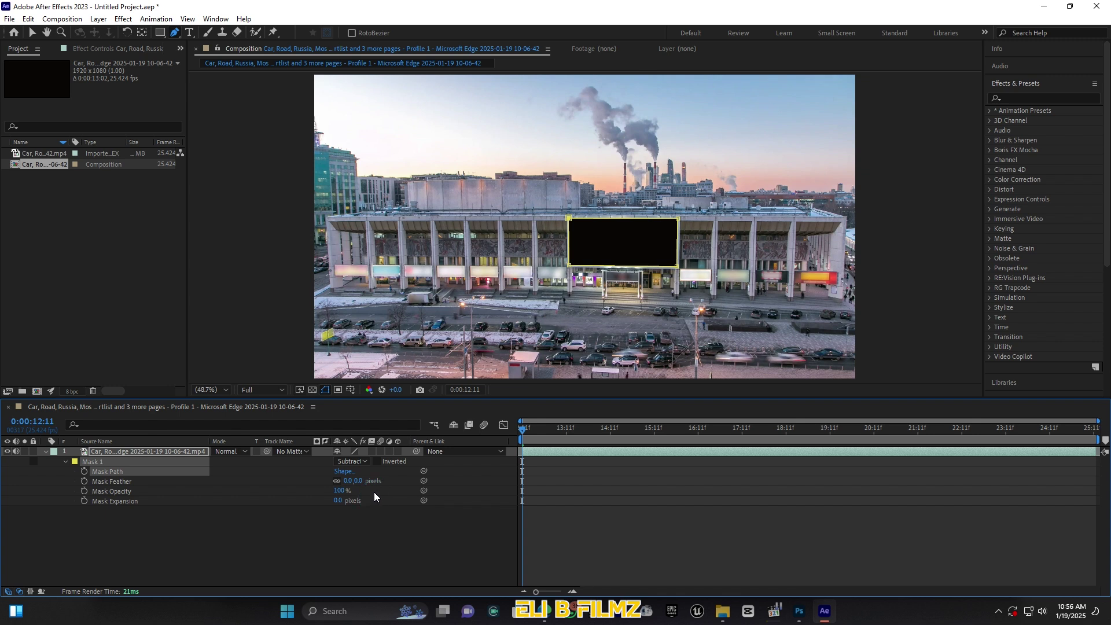
scroll(704, 291, up, 4)
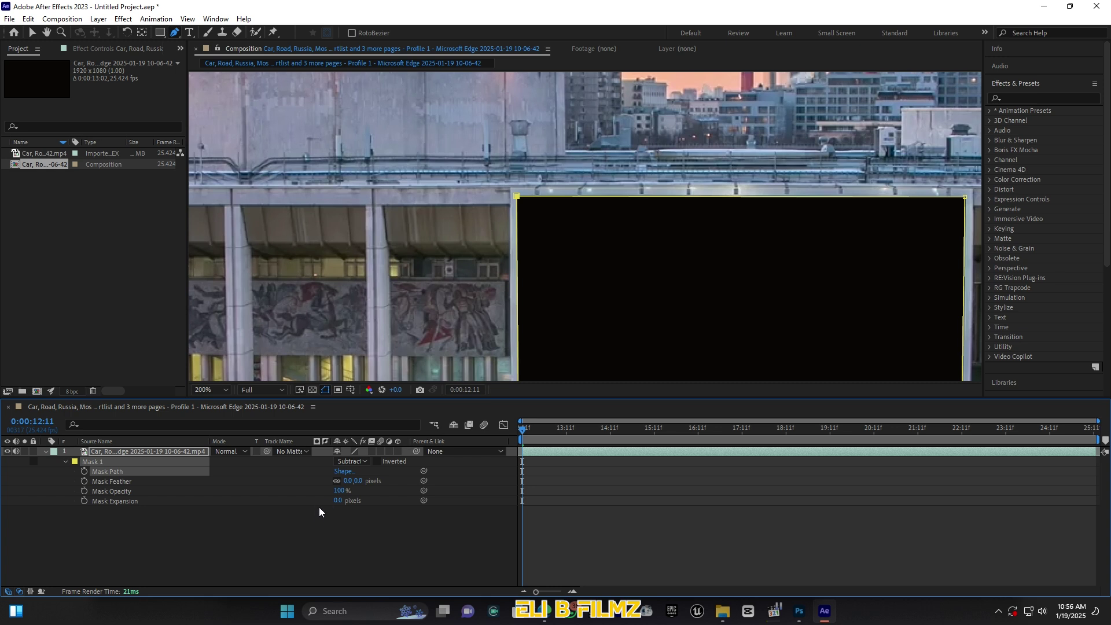
drag(340, 502, 345, 504)
click(359, 527)
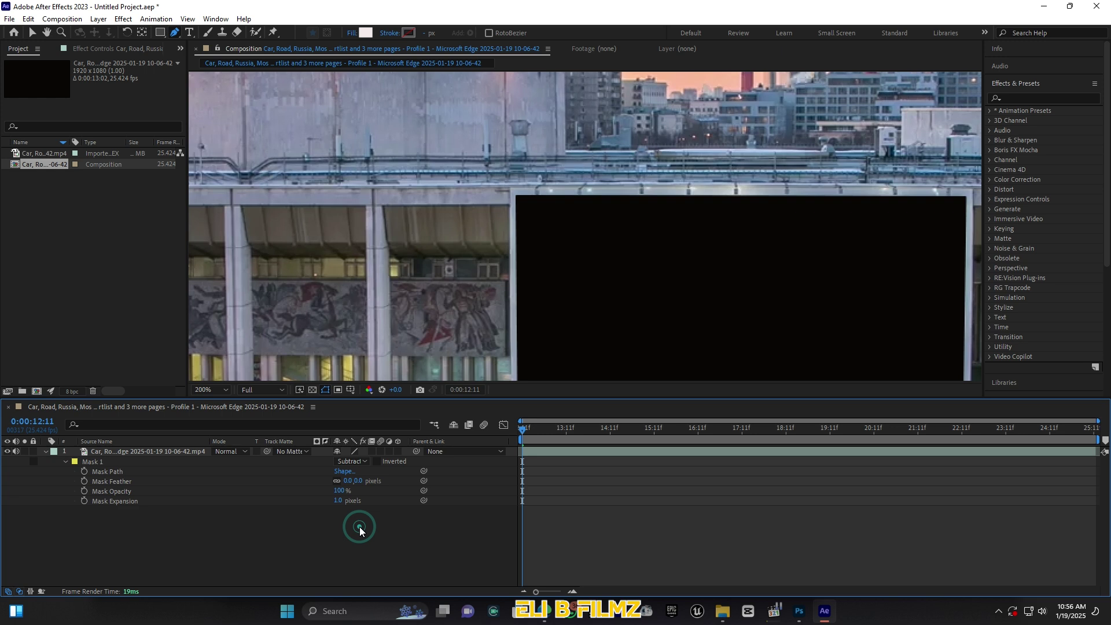
click(225, 389)
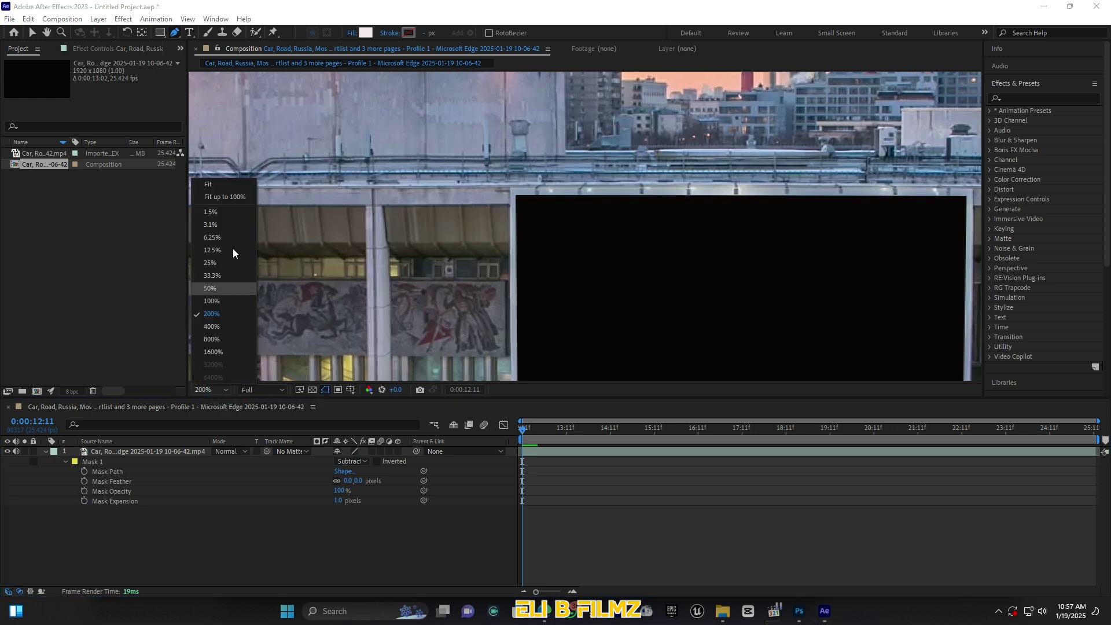
click(234, 197)
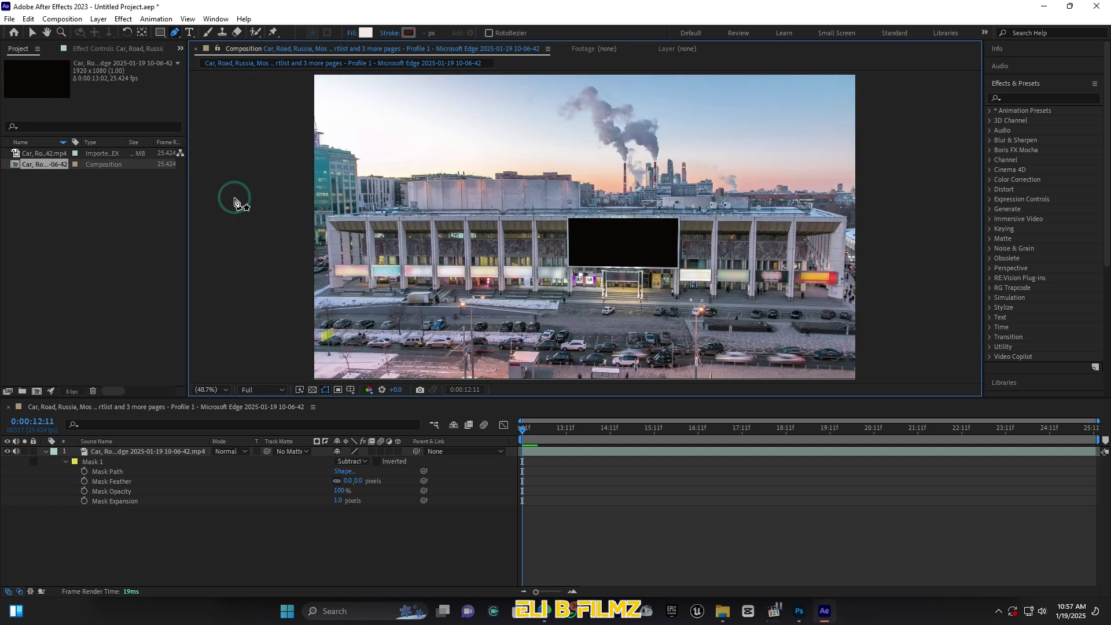
Switch to the Selection tool and turn on rulers in the viewer.
click(32, 32)
click(187, 19)
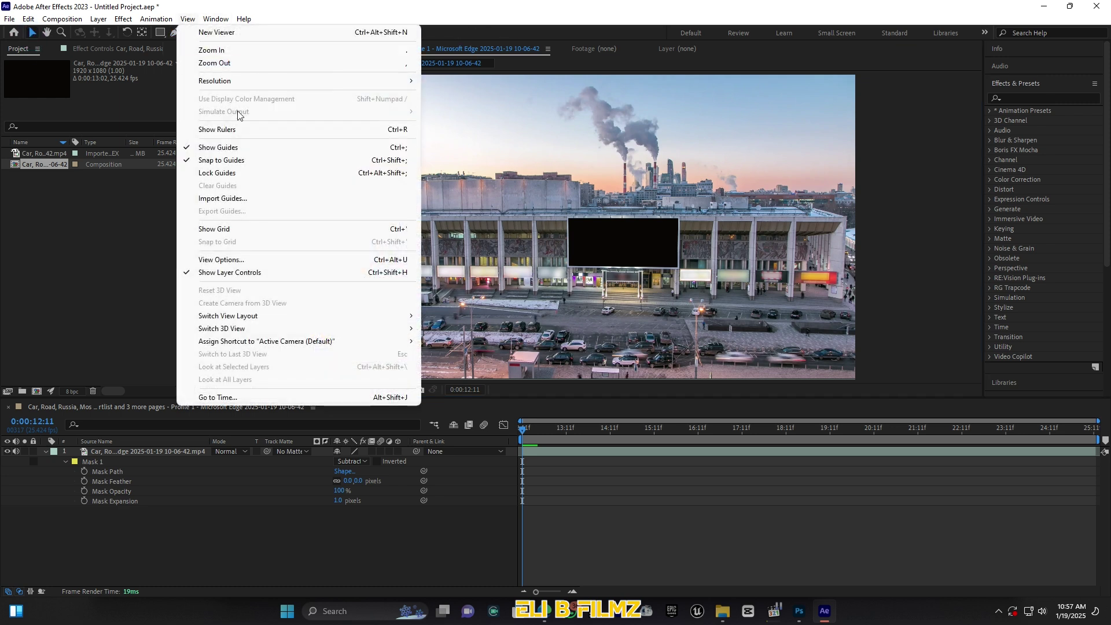
click(241, 129)
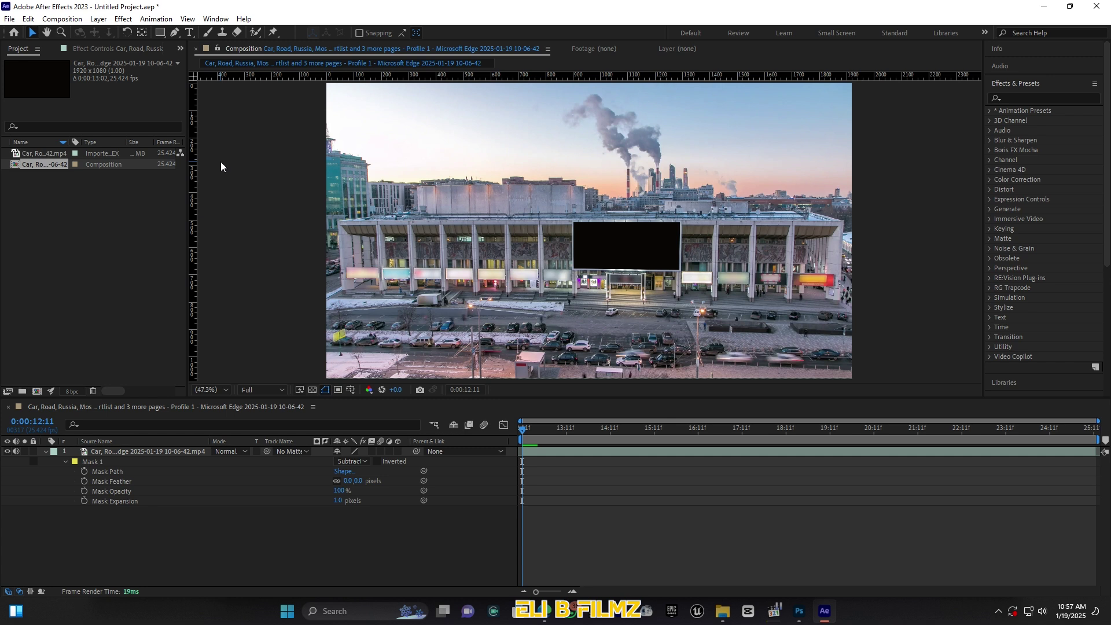
Drag guides to the hole's top and bottom edges and to its left (925) and right (1275) edges.
drag(609, 78, 606, 221)
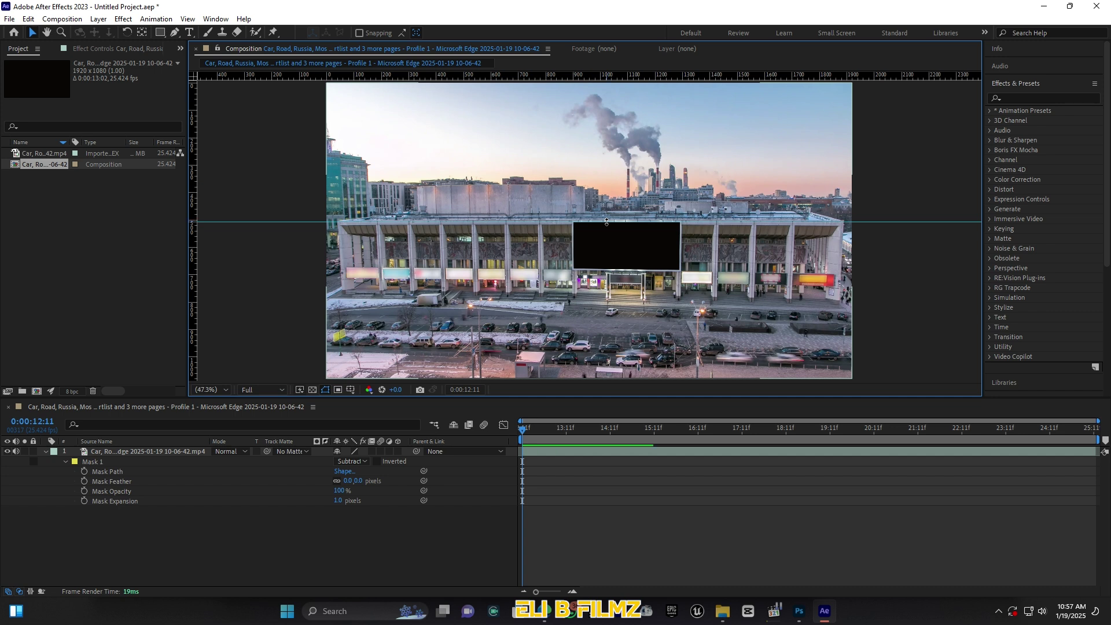
drag(648, 78, 646, 270)
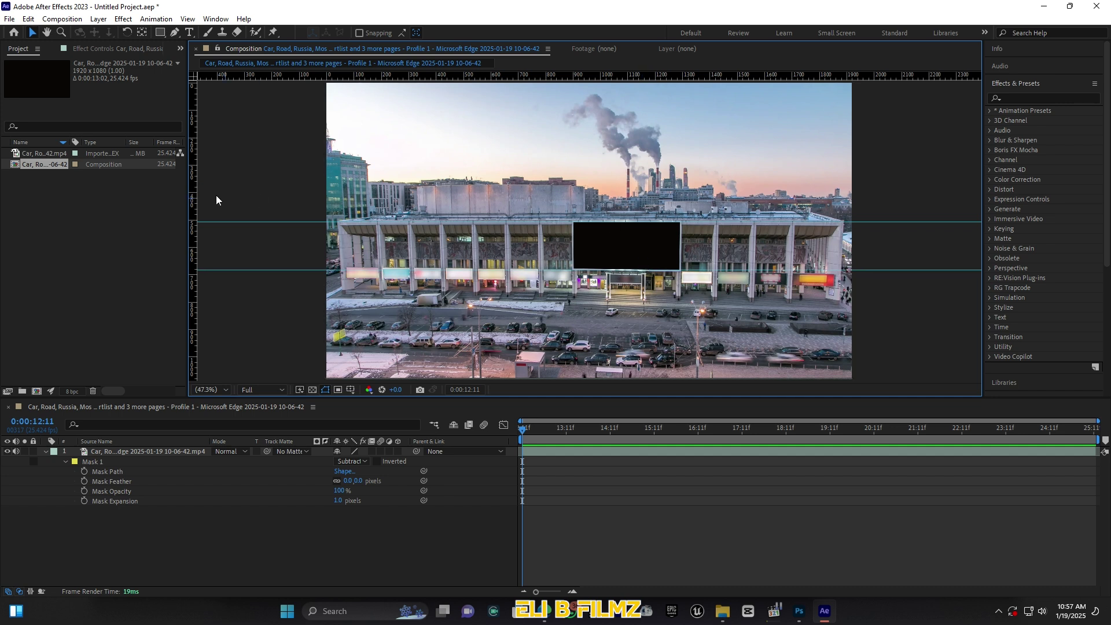
drag(196, 198, 573, 233)
drag(194, 231, 679, 257)
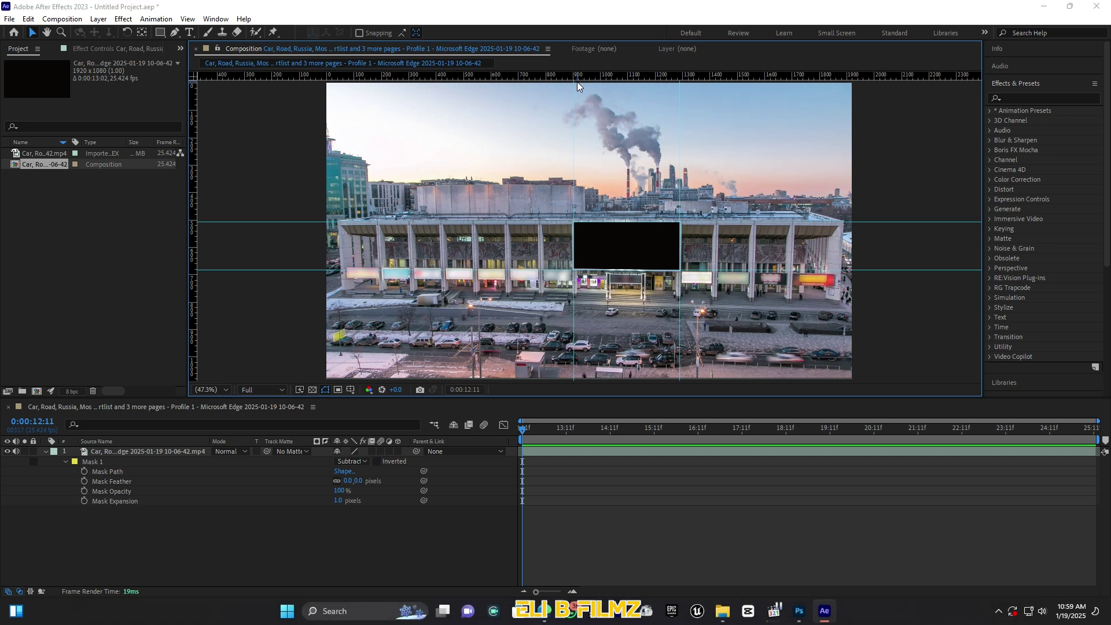
Open Calculator and compute the billboard height, 675 − 525 = 150.
key(super)
text(cal)
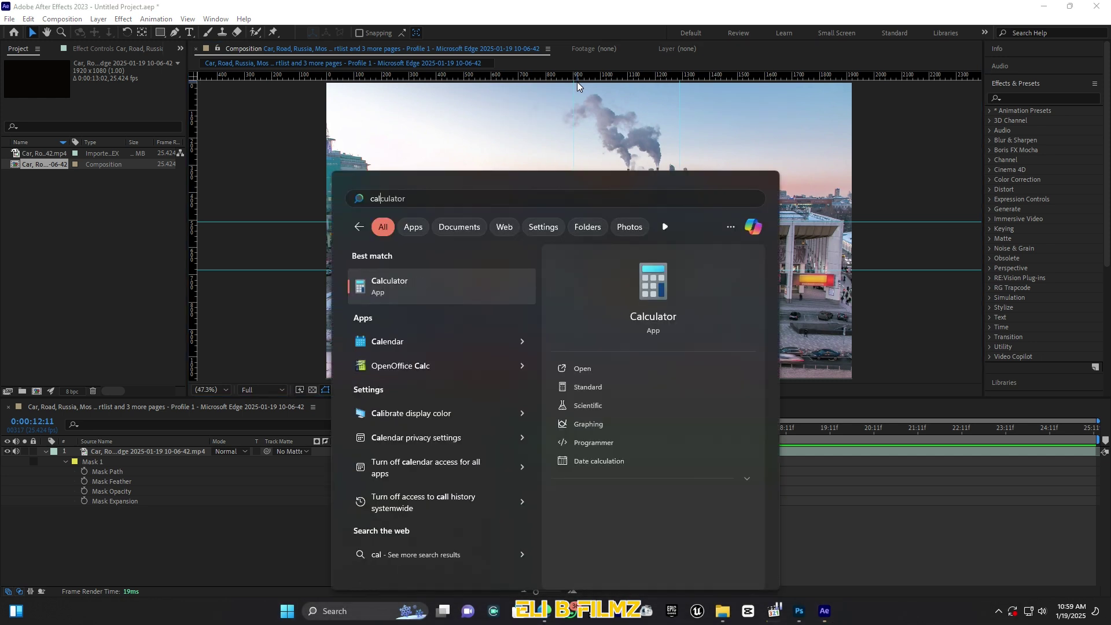
click(529, 288)
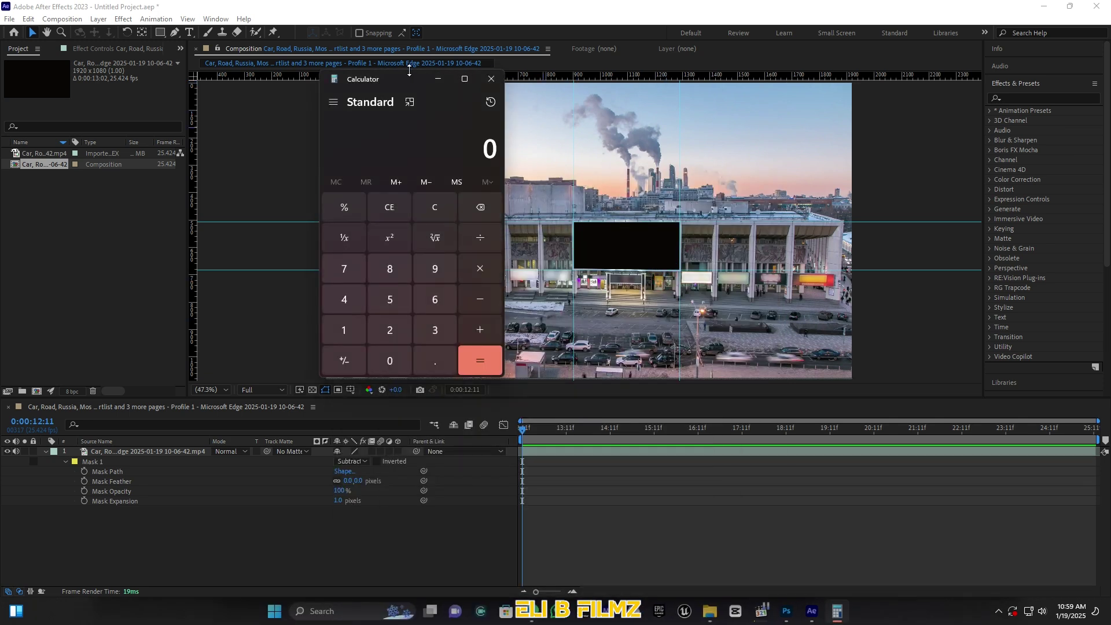
drag(409, 80, 286, 106)
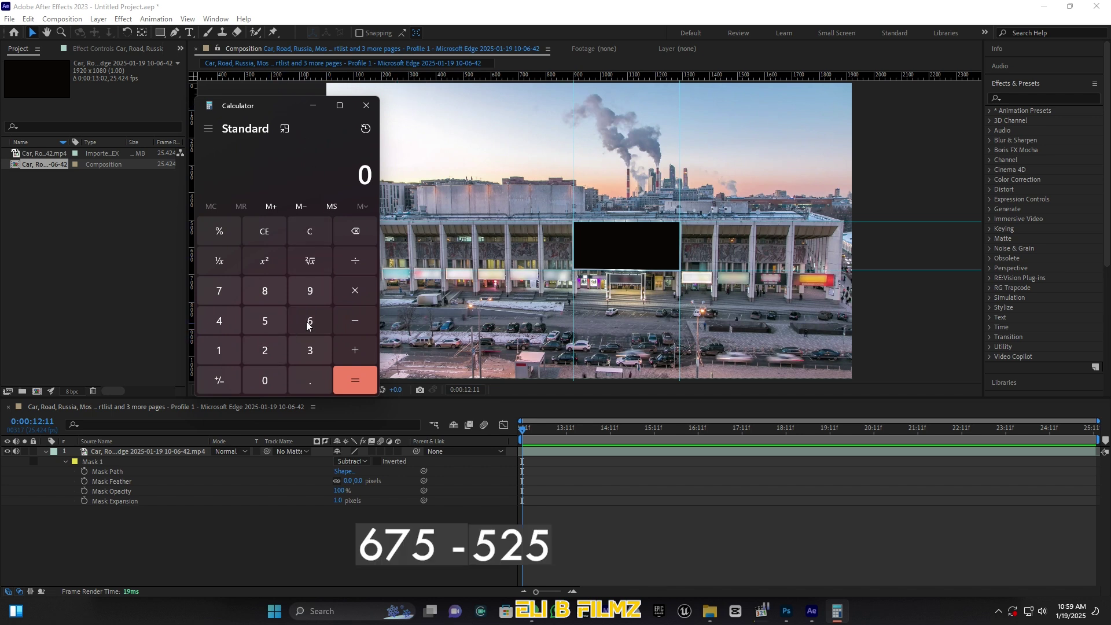
text(6)
click(228, 301)
click(261, 315)
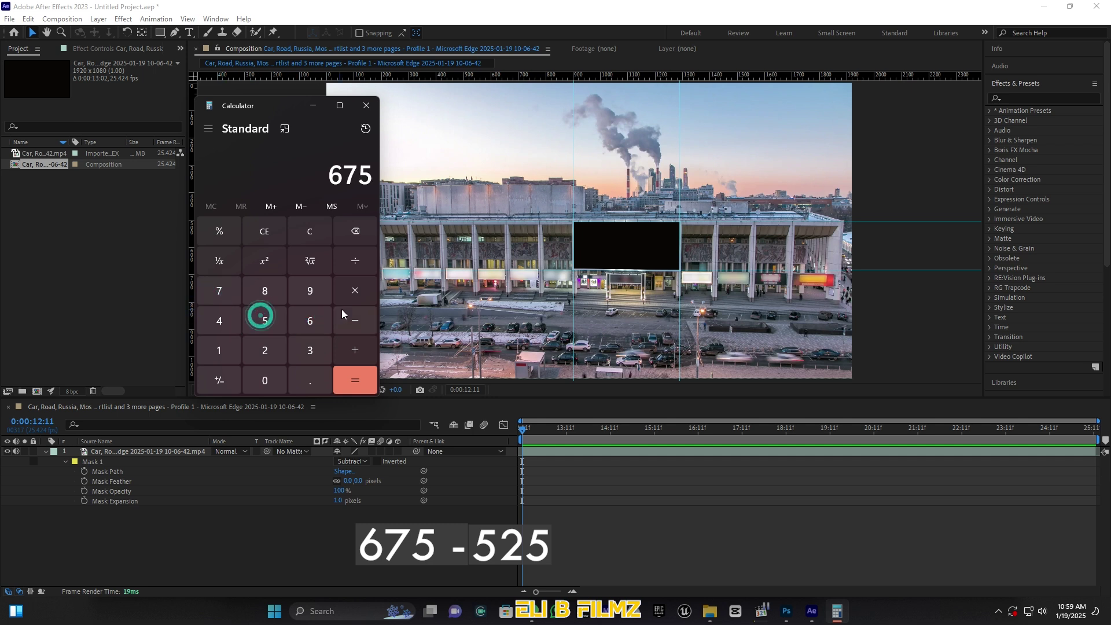
click(347, 320)
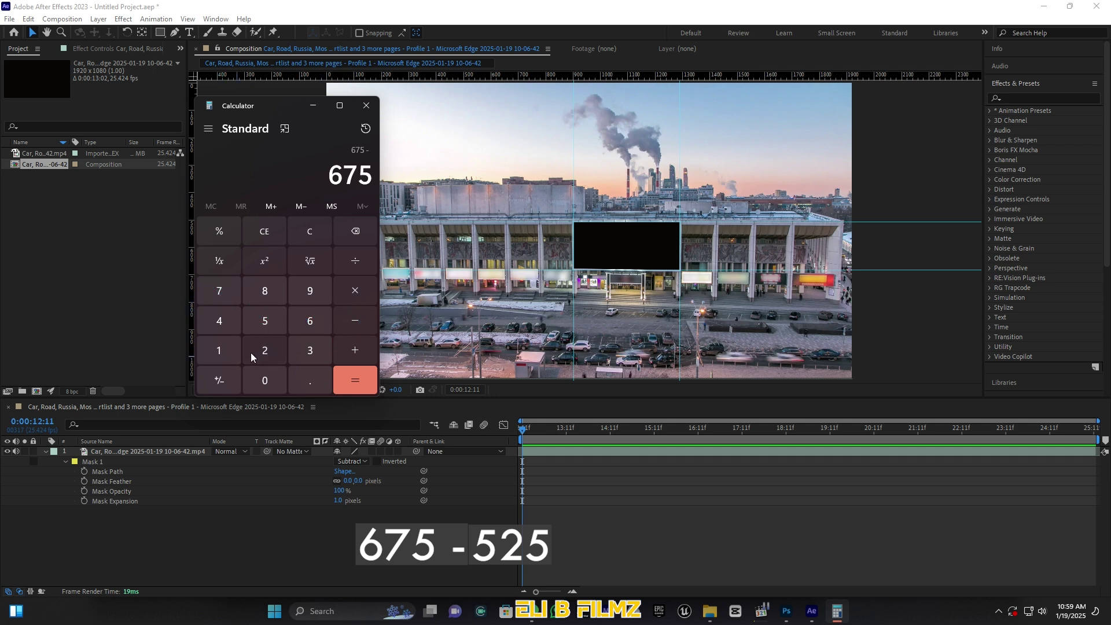
click(266, 327)
click(270, 351)
click(355, 382)
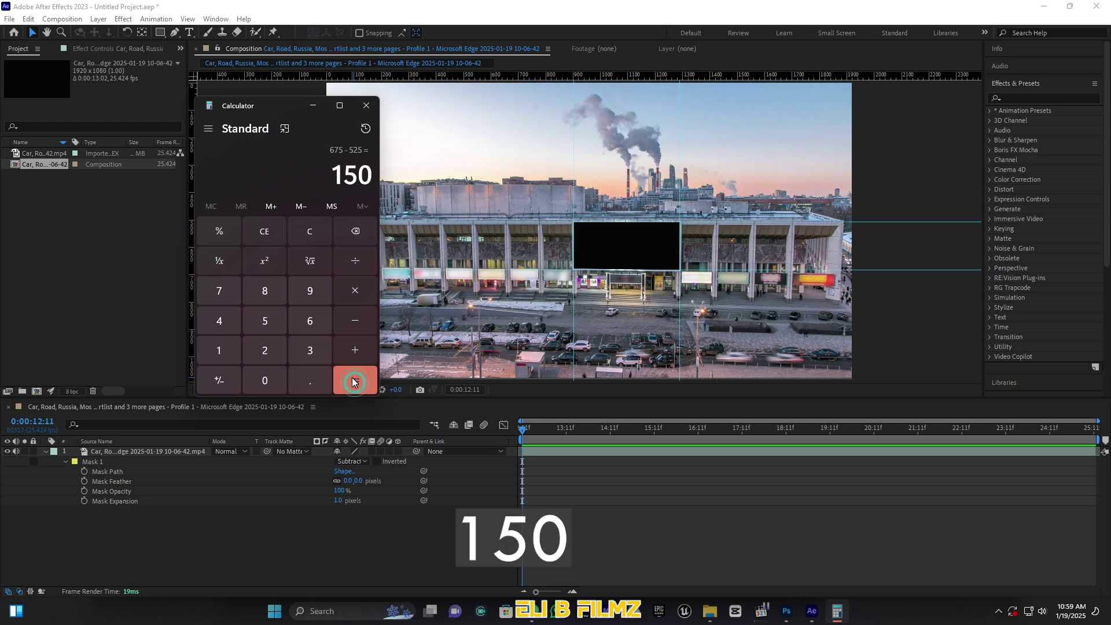
Compute the billboard width, 1275 − 925 = 350, then close Calculator.
click(260, 236)
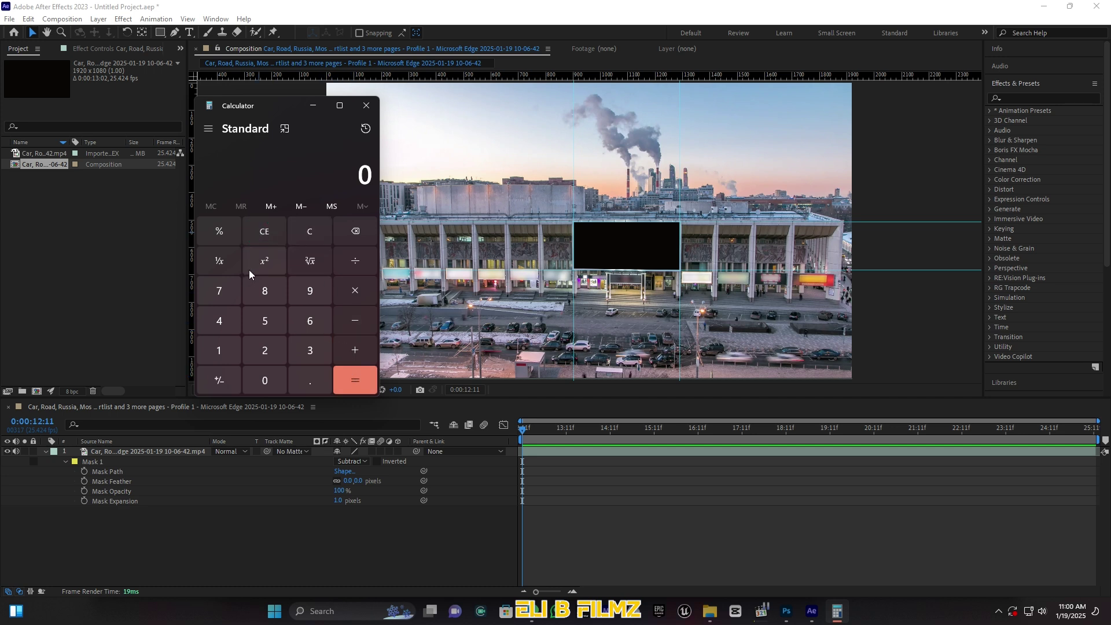
click(219, 350)
click(263, 350)
click(219, 291)
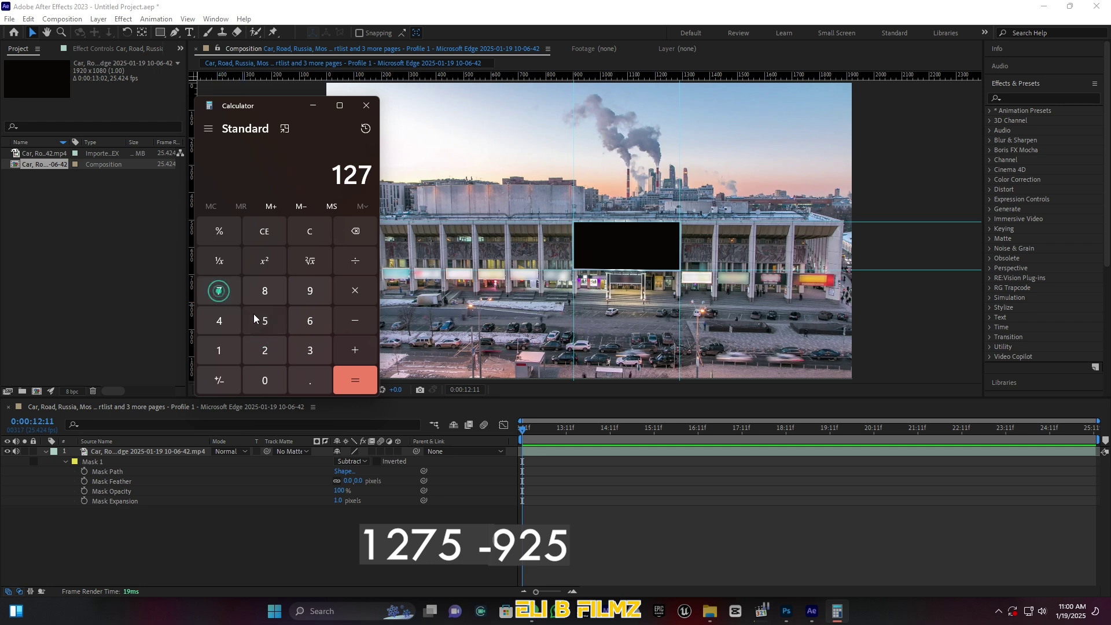
click(256, 319)
click(350, 328)
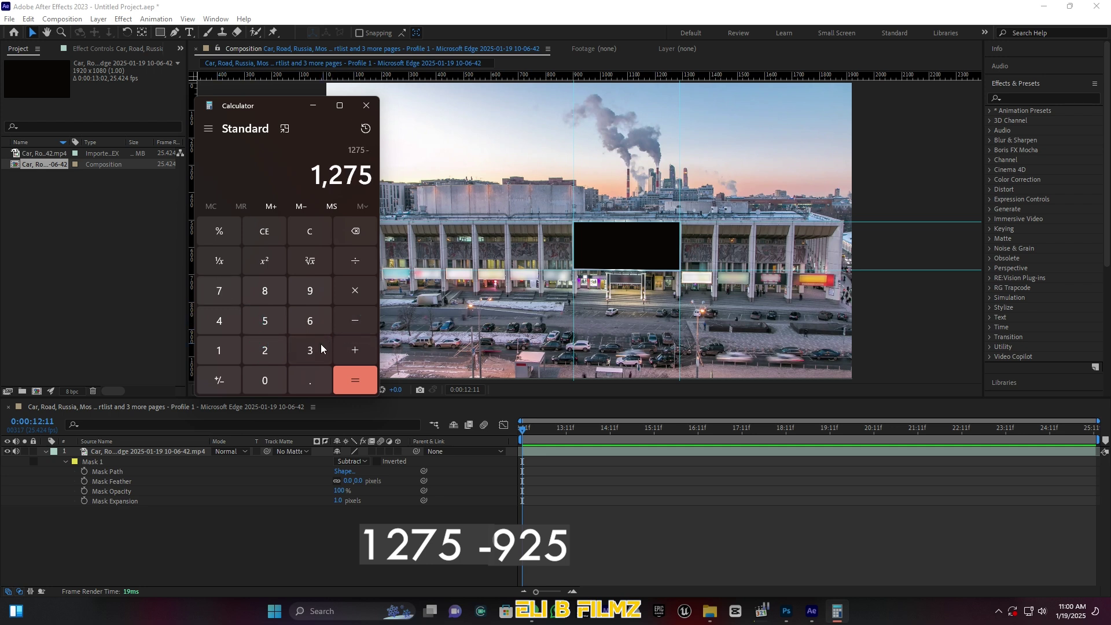
click(310, 293)
click(271, 318)
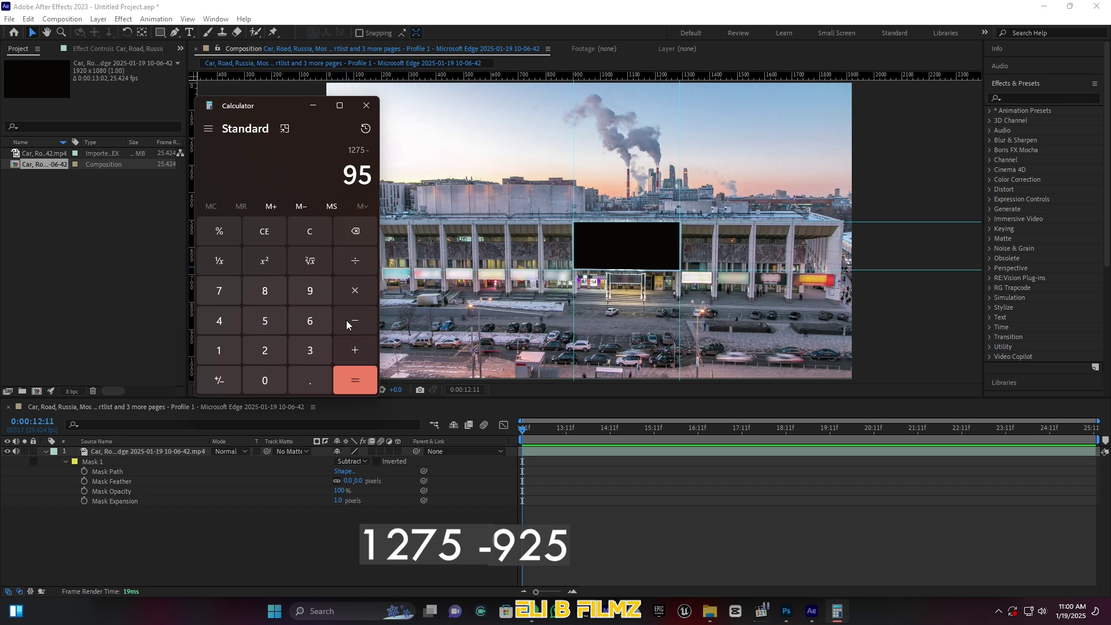
click(355, 231)
click(265, 350)
click(265, 318)
click(355, 385)
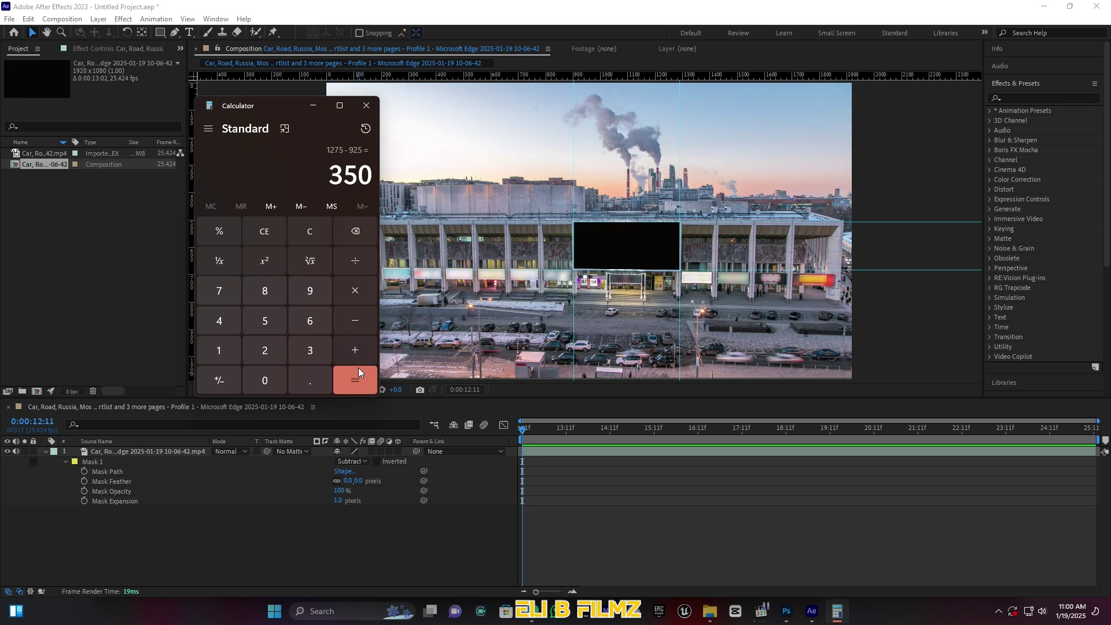
click(367, 106)
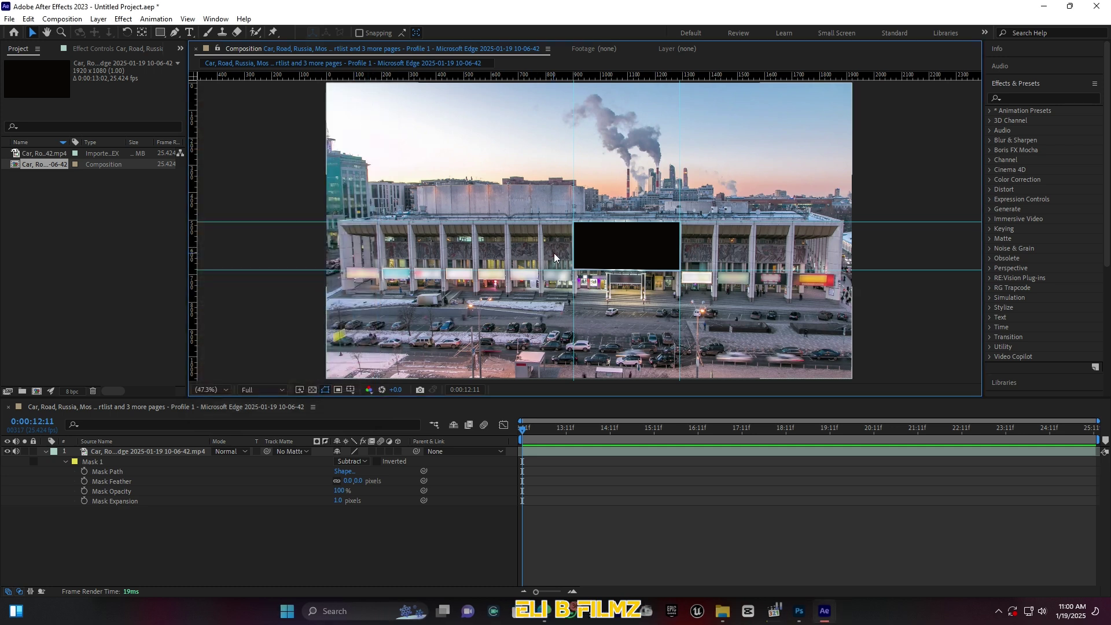
In Photoshop, create a new 350 × 150 pixel document.
click(807, 622)
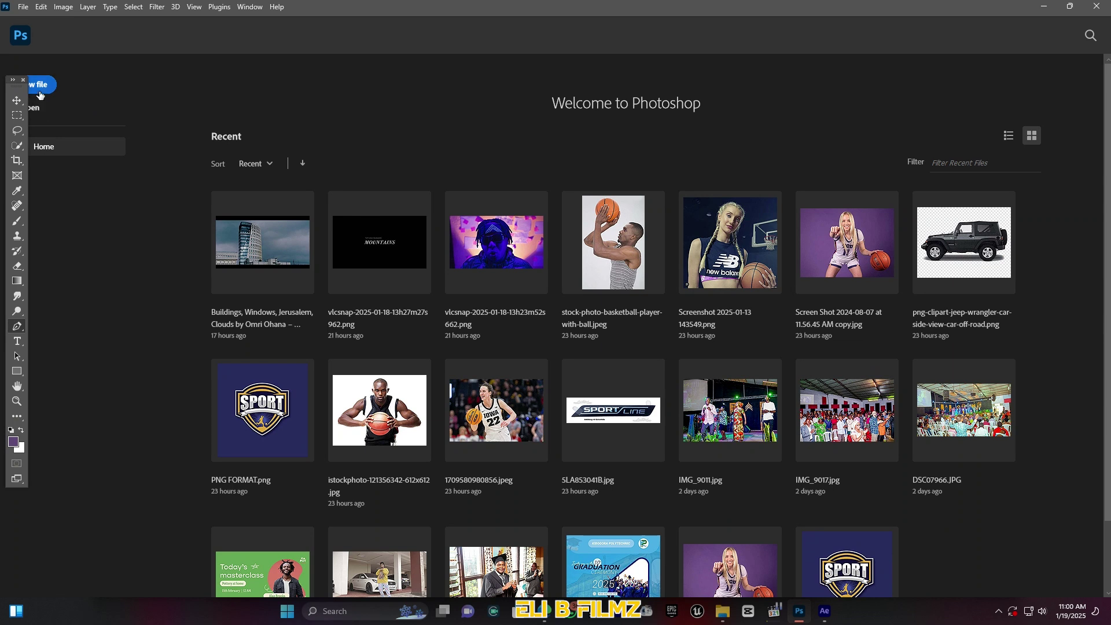
click(39, 94)
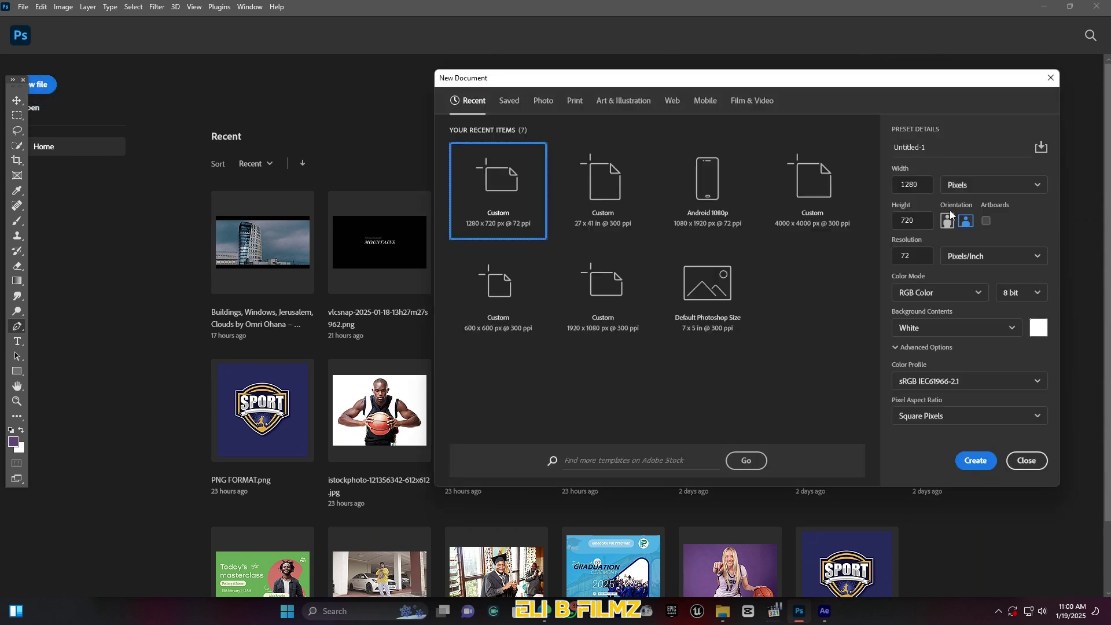
double_click(911, 184)
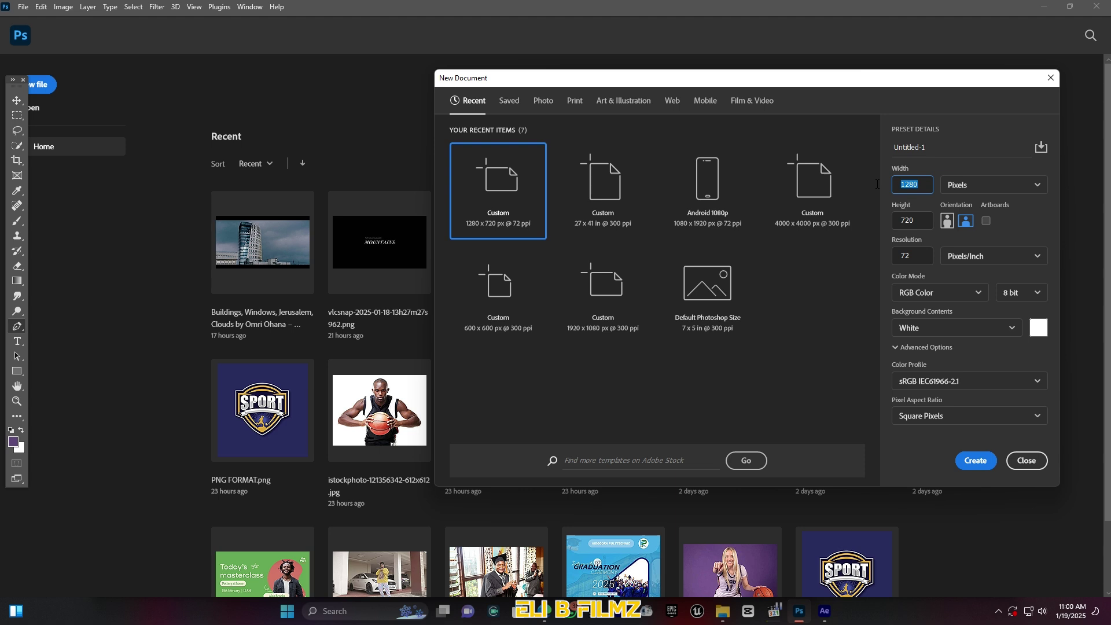
text(350)
double_click(918, 220)
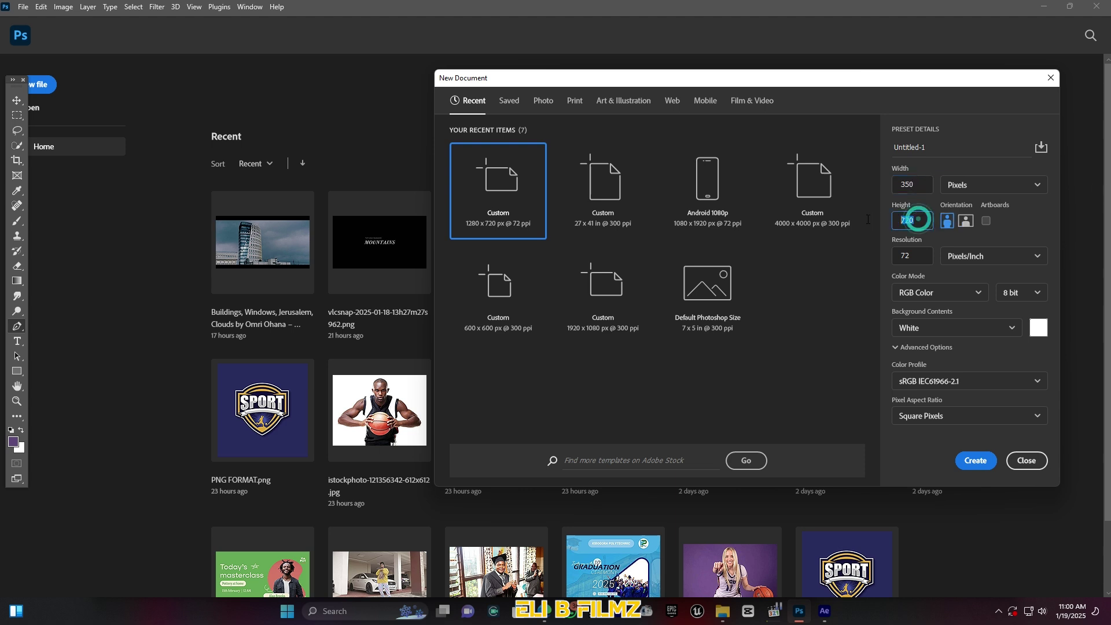
text(150)
click(976, 461)
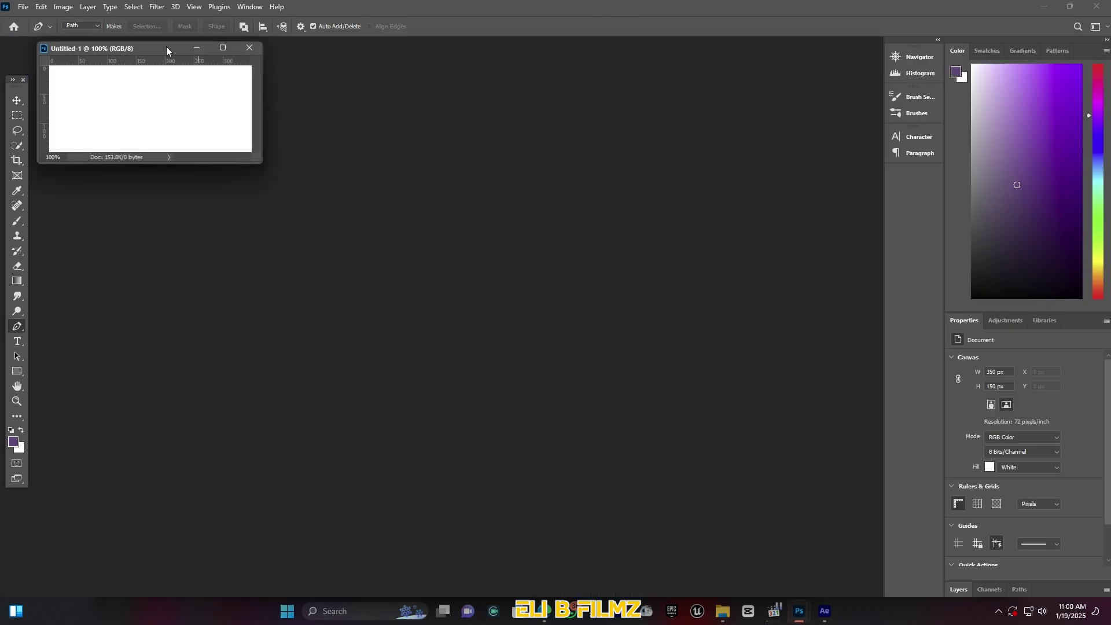
Open the burger ad image, drag it onto the Untitled canvas, and close it without saving.
drag(167, 50, 451, 43)
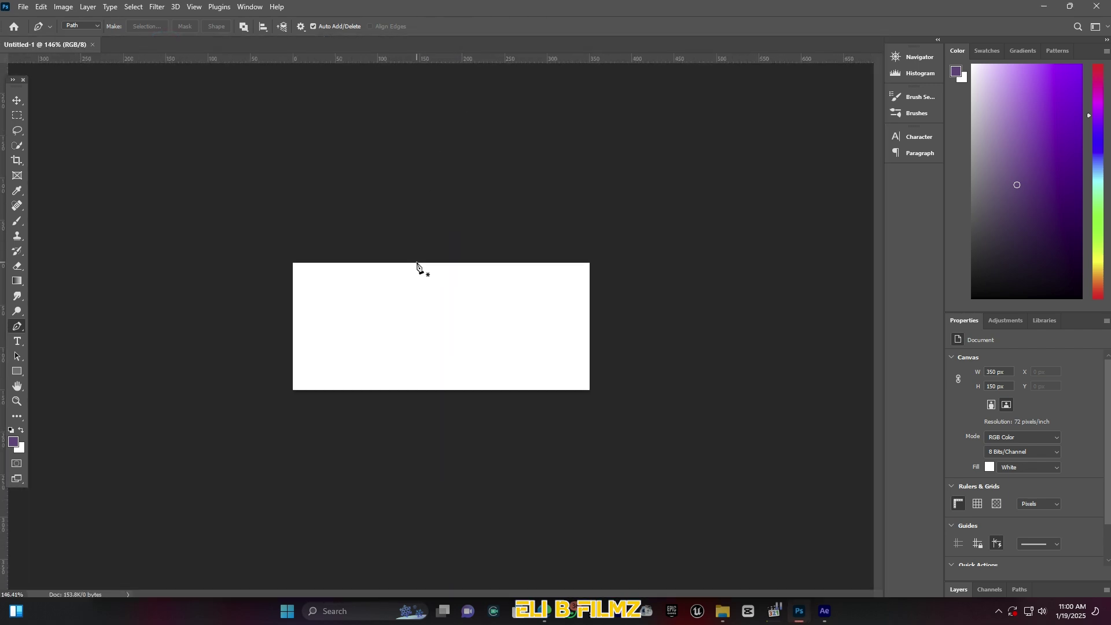
scroll(416, 263, up, 3)
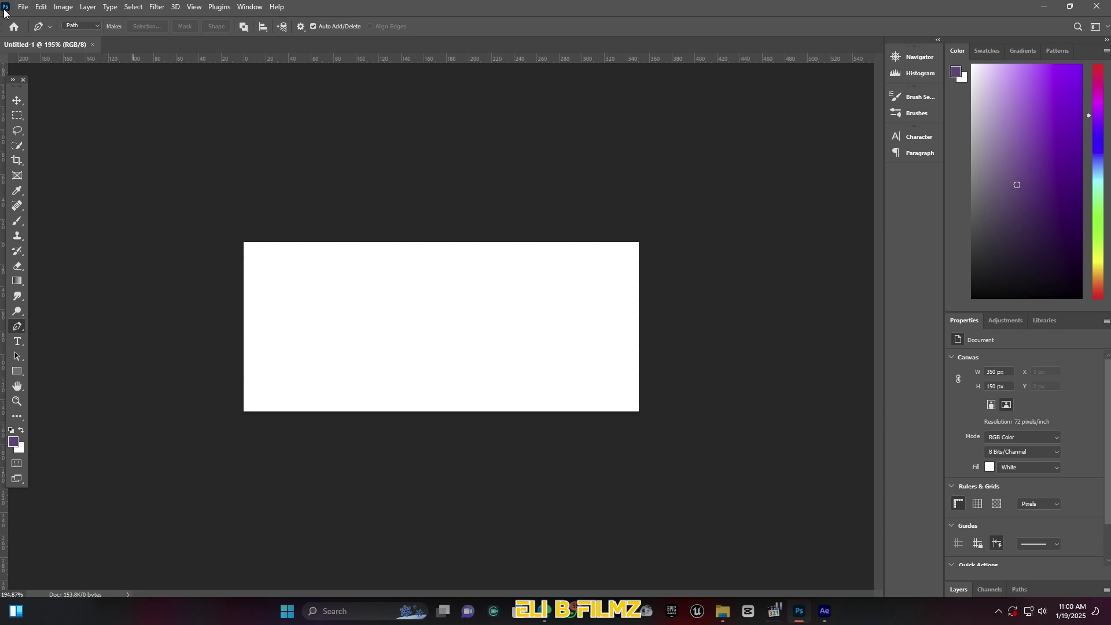
click(24, 6)
click(35, 31)
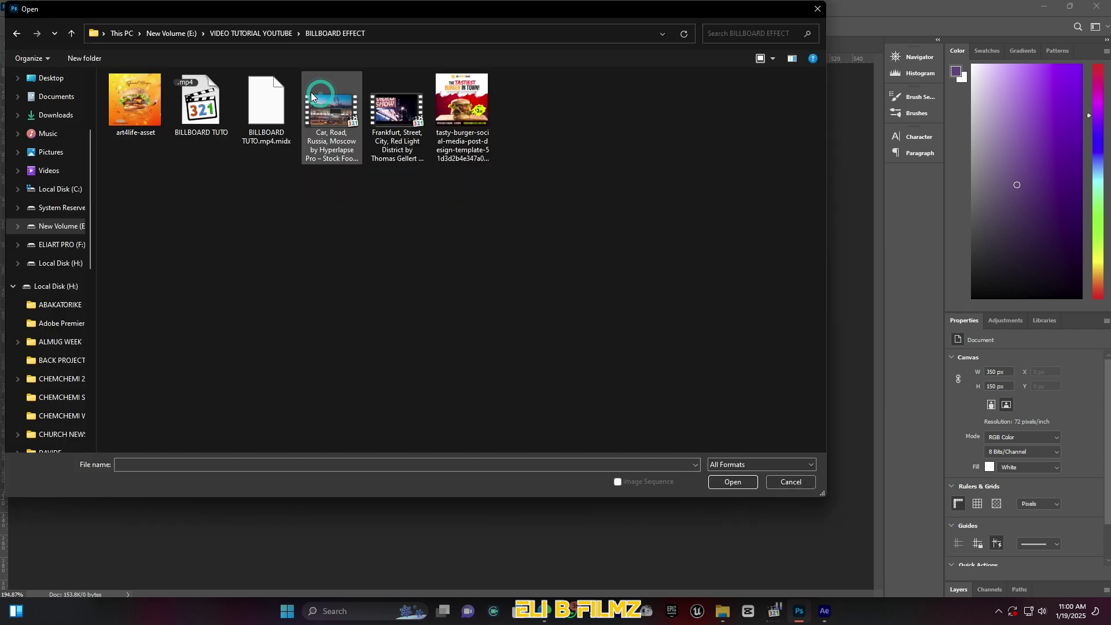
double_click(454, 95)
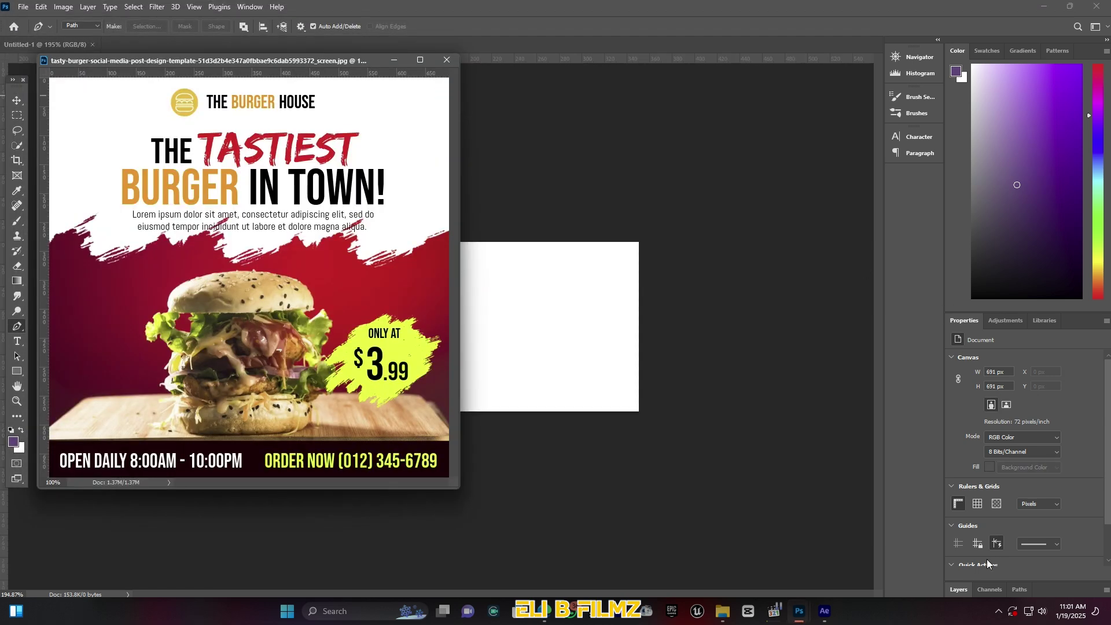
click(958, 589)
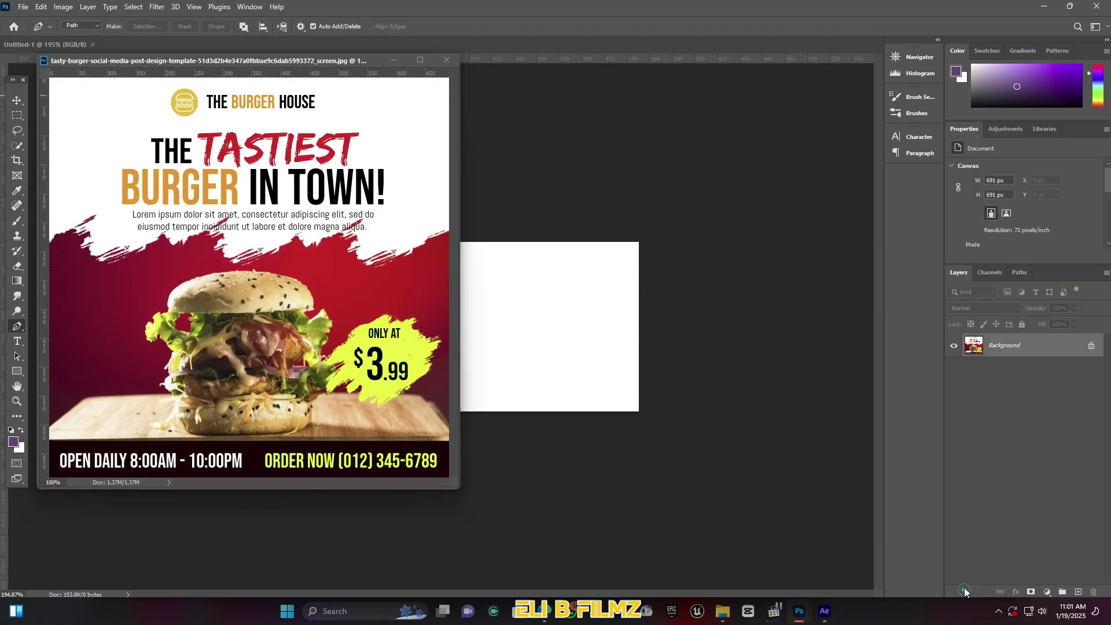
click(17, 101)
drag(342, 272, 528, 310)
click(447, 60)
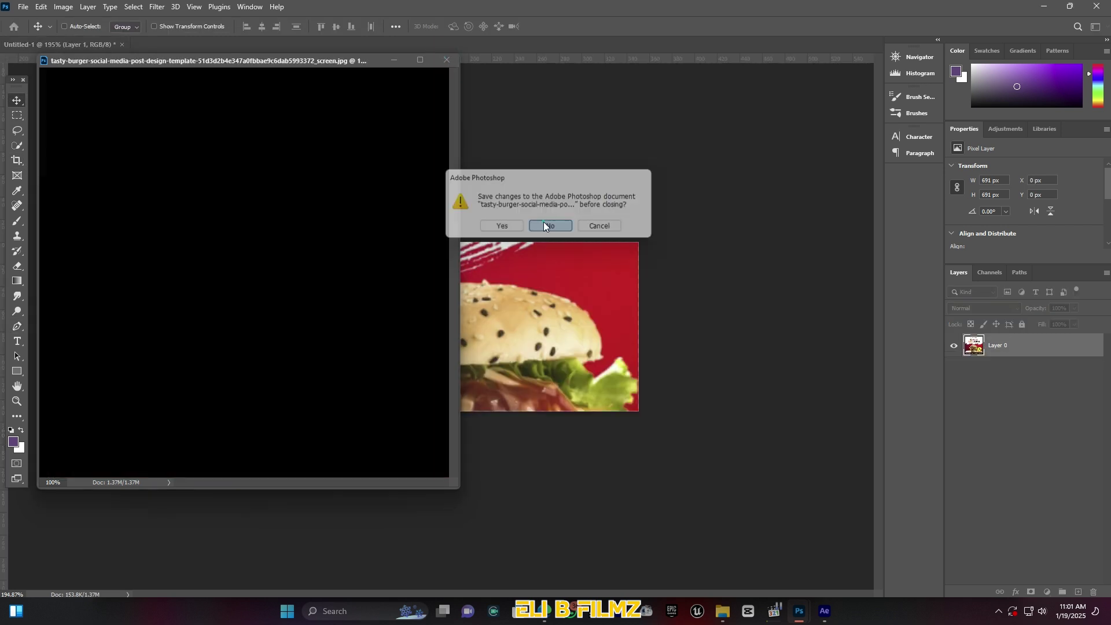
click(545, 225)
Free-transform the burger layer, scaling and positioning it to fill the 350 × 150 canvas.
key(ctrl+t)
key(ctrl+0)
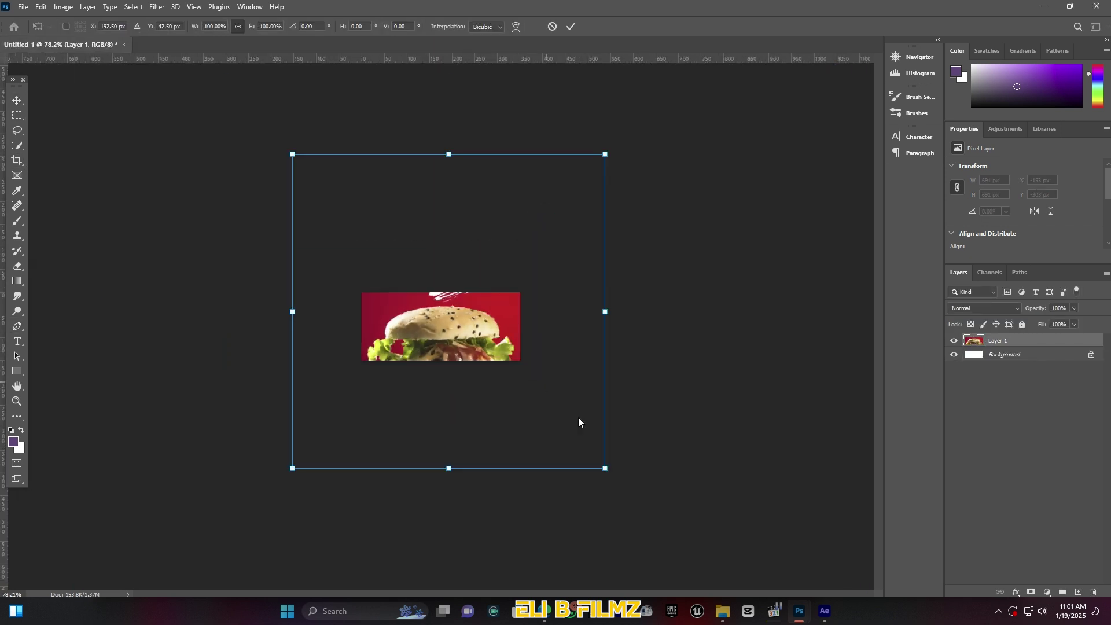
drag(606, 470, 482, 345)
drag(421, 286, 490, 318)
drag(551, 187, 515, 212)
mouse_move(483, 311)
mouse_down()
mouse_move(485, 358)
mouse_move(483, 315)
mouse_up()
click(571, 26)
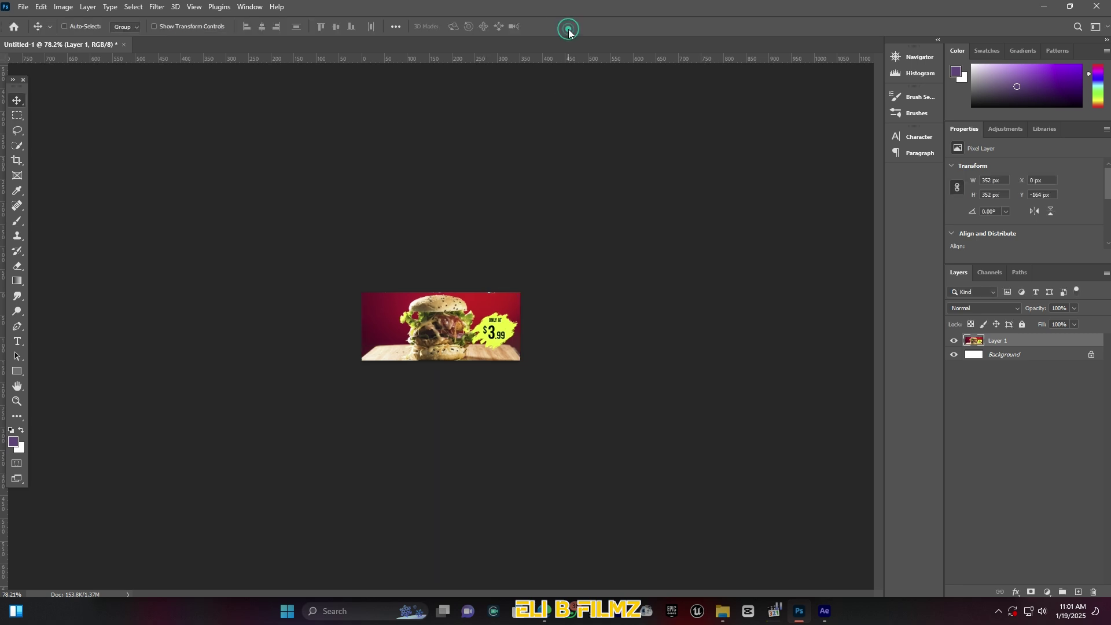
scroll(451, 410, up, 6)
scroll(452, 408, down, 5)
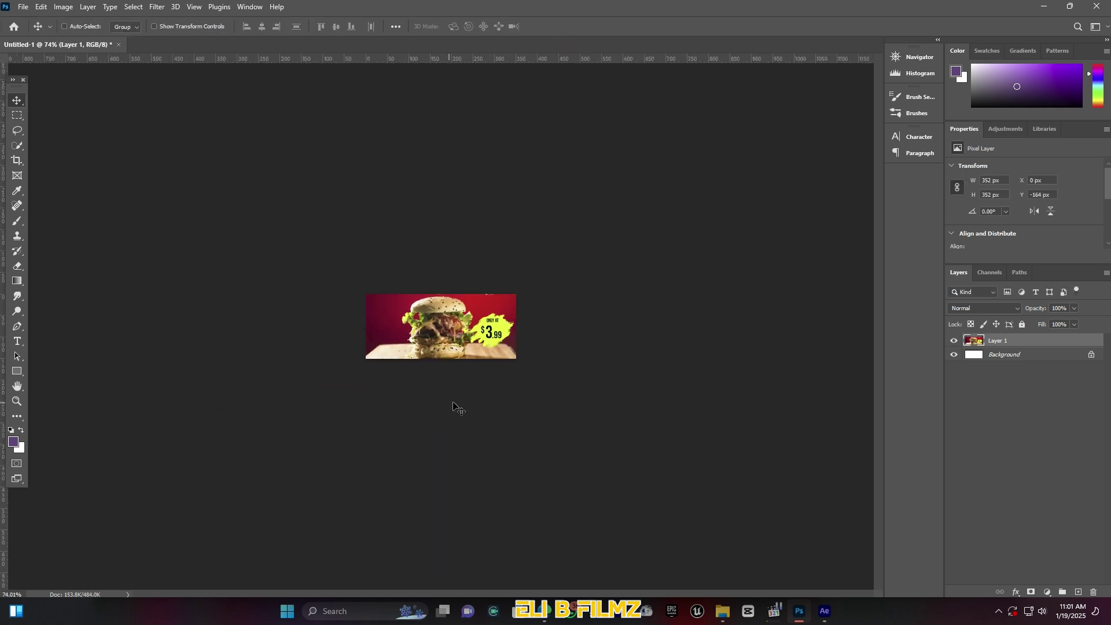
scroll(454, 407, up, 4)
Back in After Effects, import POSTER.jpg and collapse the footage layer's mask properties.
click(824, 611)
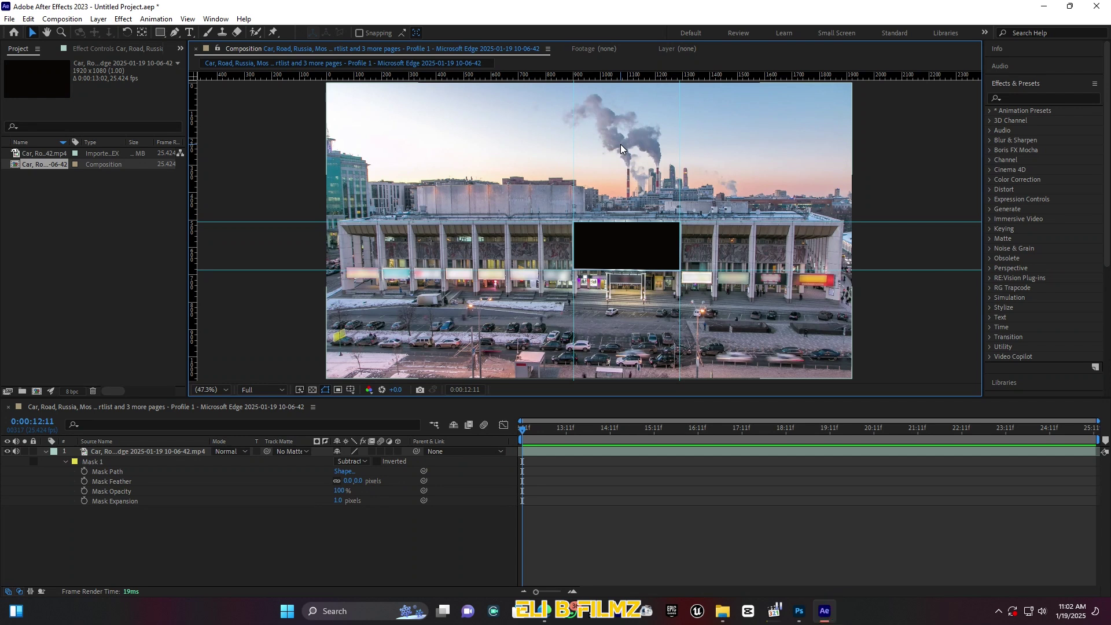
double_click(112, 238)
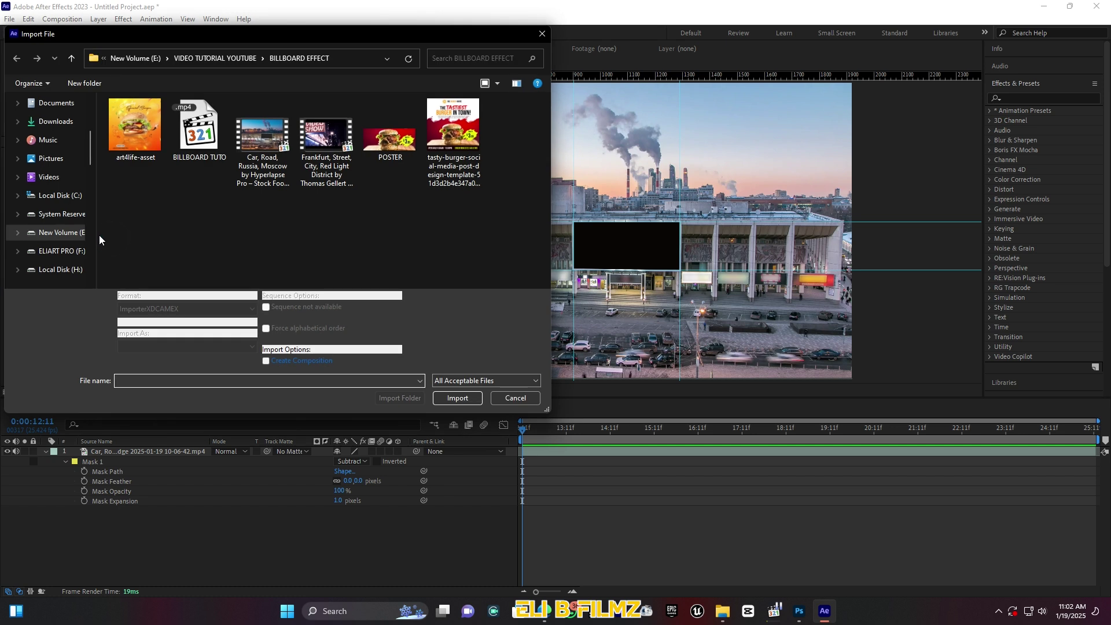
double_click(389, 142)
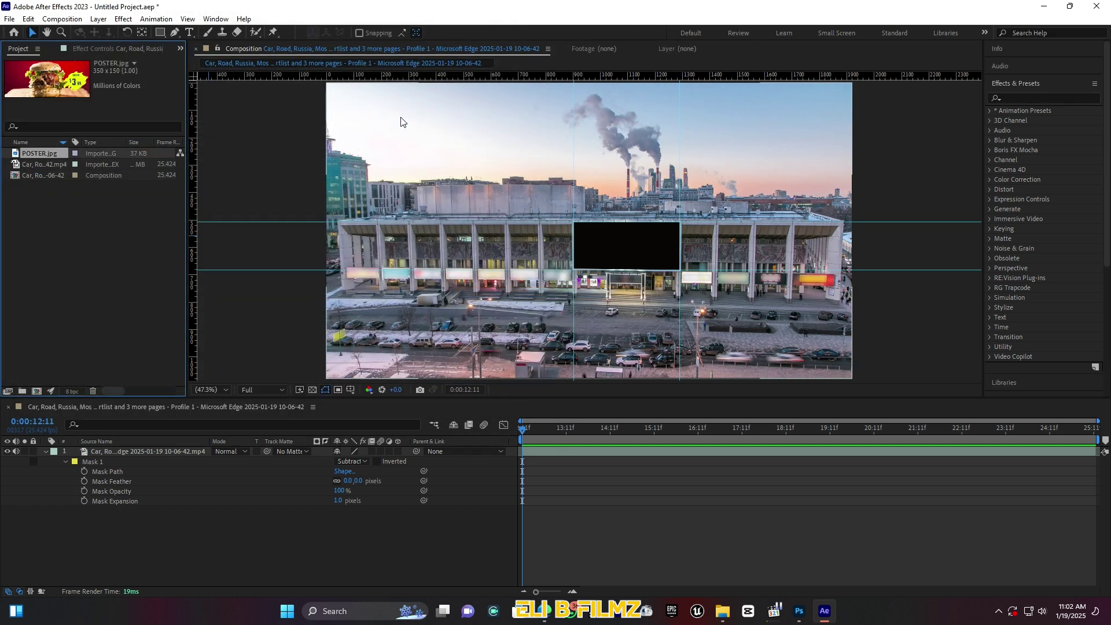
click(45, 451)
Add POSTER.jpg to the timeline and scale and shift it to fill the black billboard hole.
drag(46, 155, 67, 483)
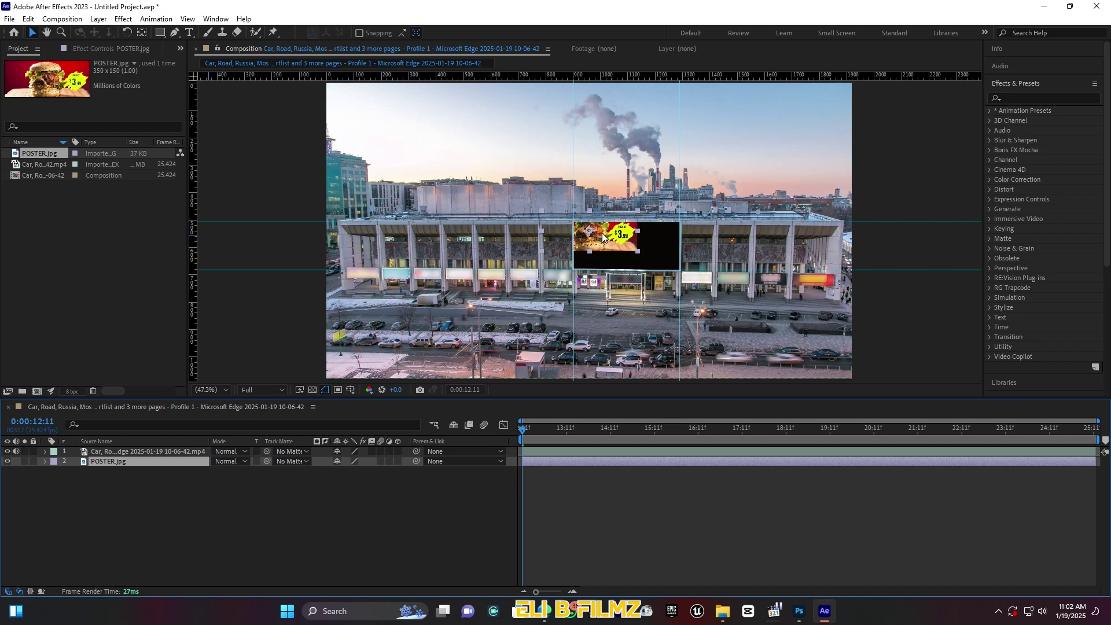
drag(638, 252, 640, 252)
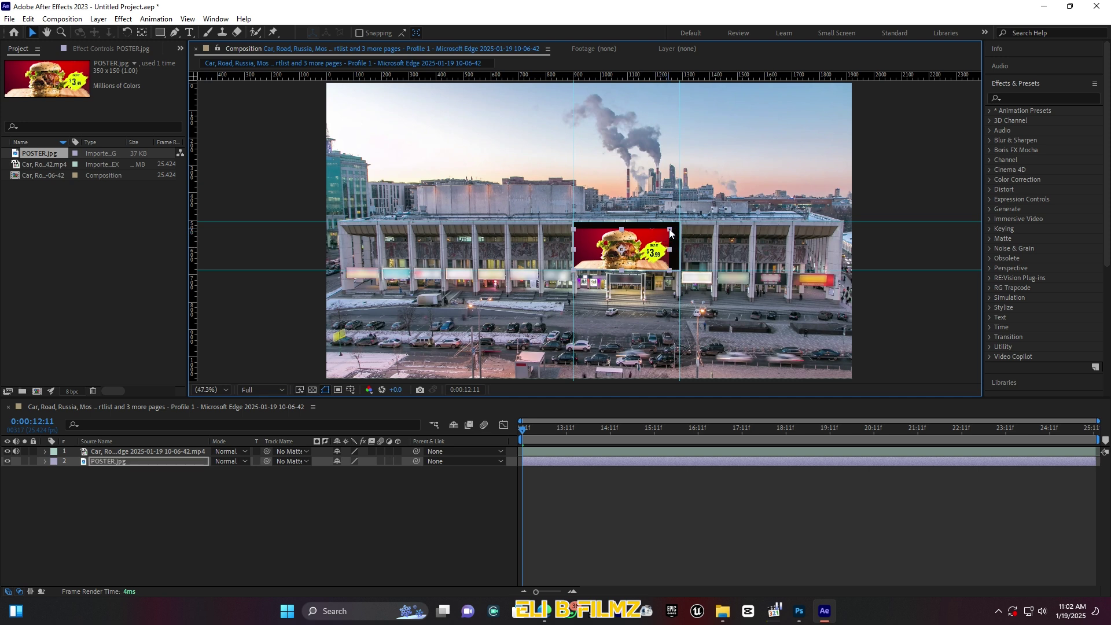
drag(669, 229, 671, 230)
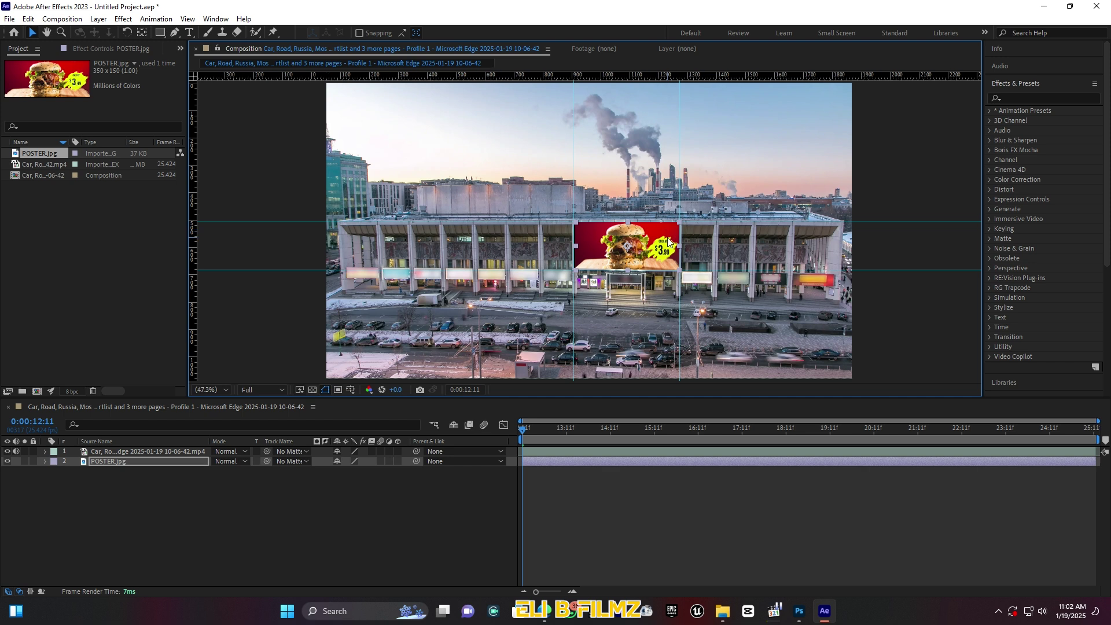
key(/)
drag(665, 253, 664, 255)
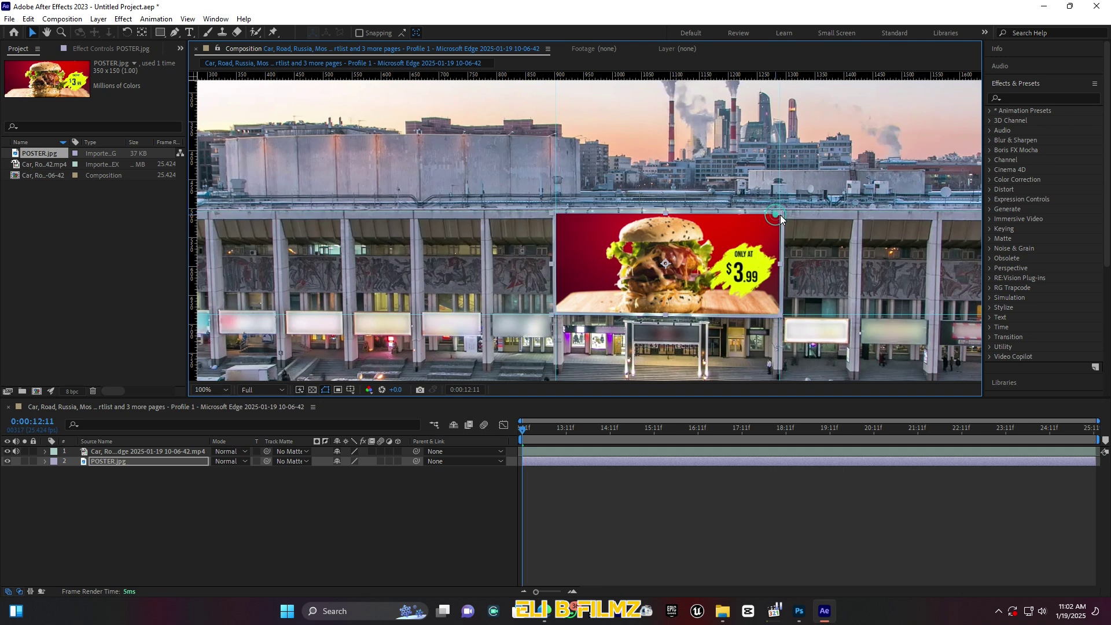
drag(778, 214, 785, 214)
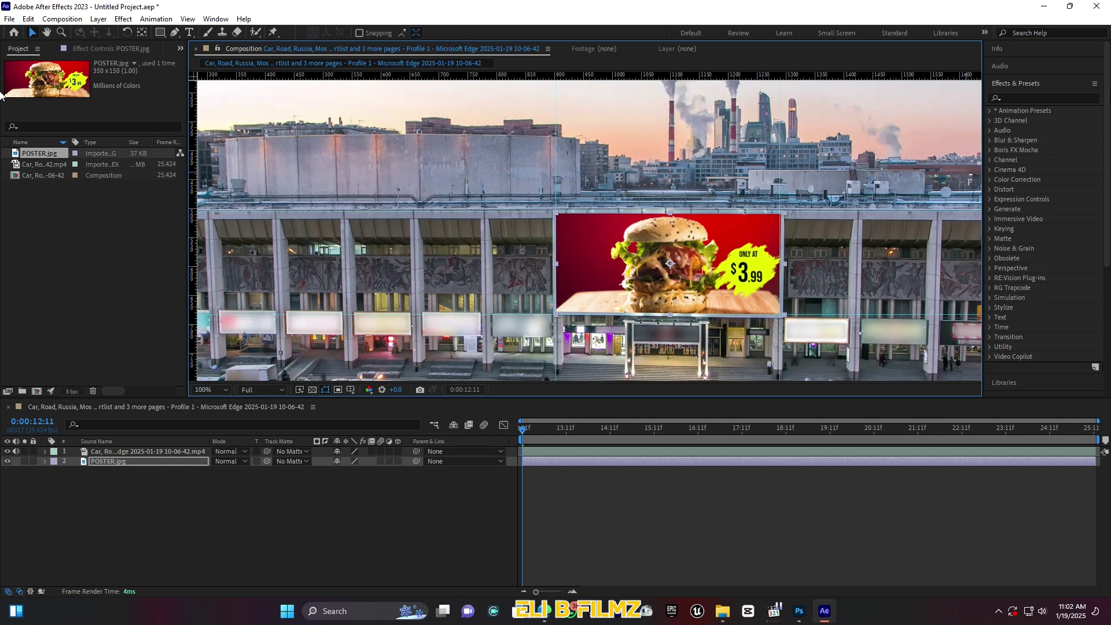
Search effects for 'warp' and apply Distort > Mesh Warp to the POSTER layer.
click(1031, 98)
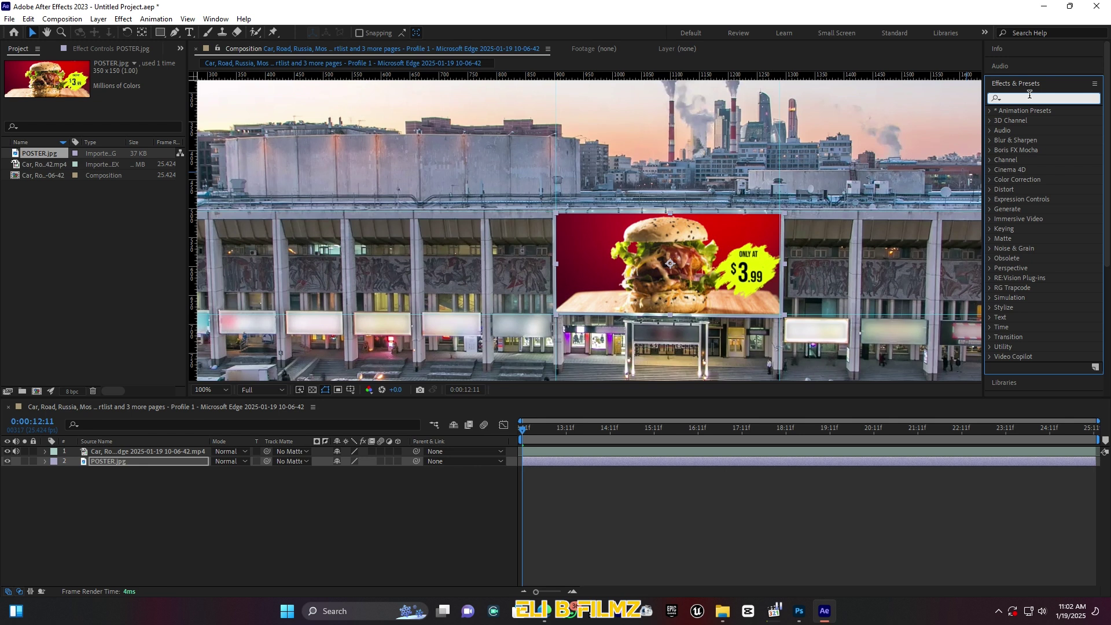
text(wa)
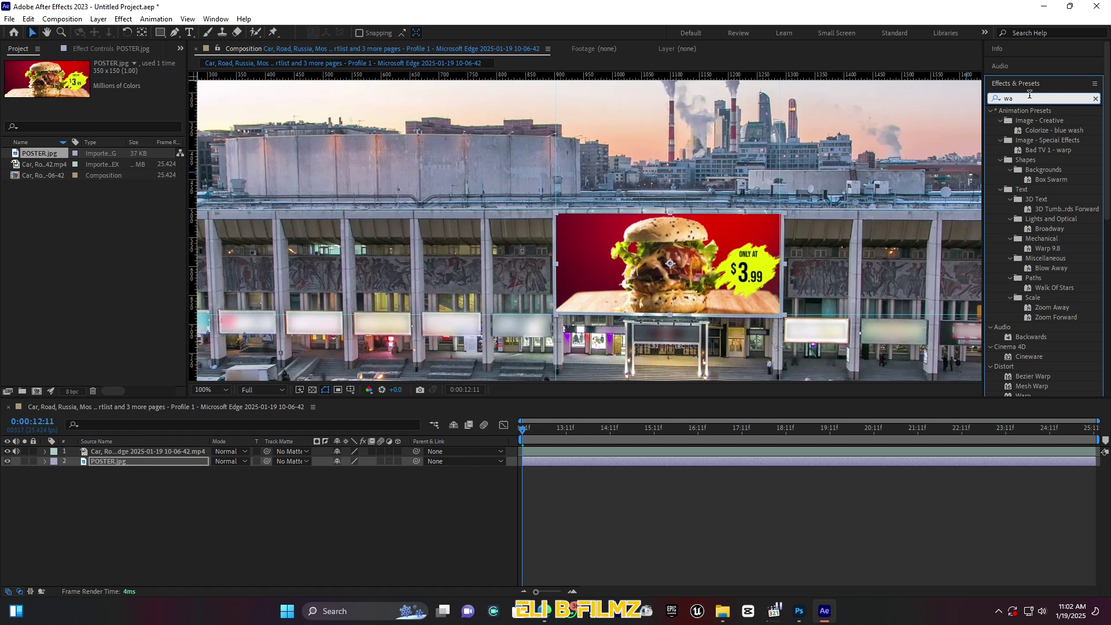
text(rp)
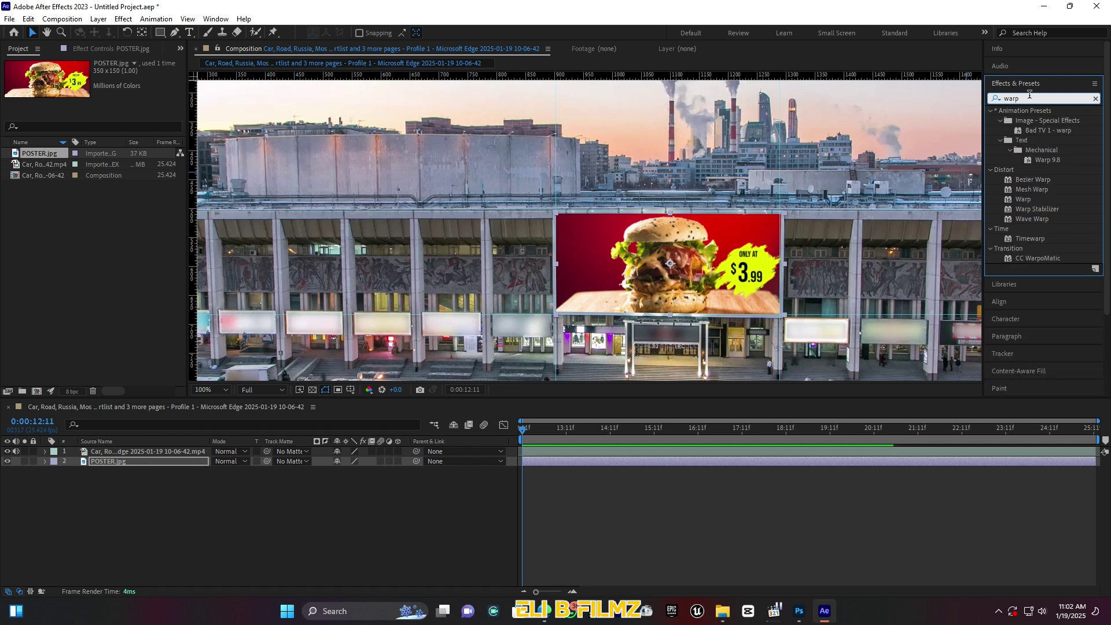
scroll(1043, 168, down, 2)
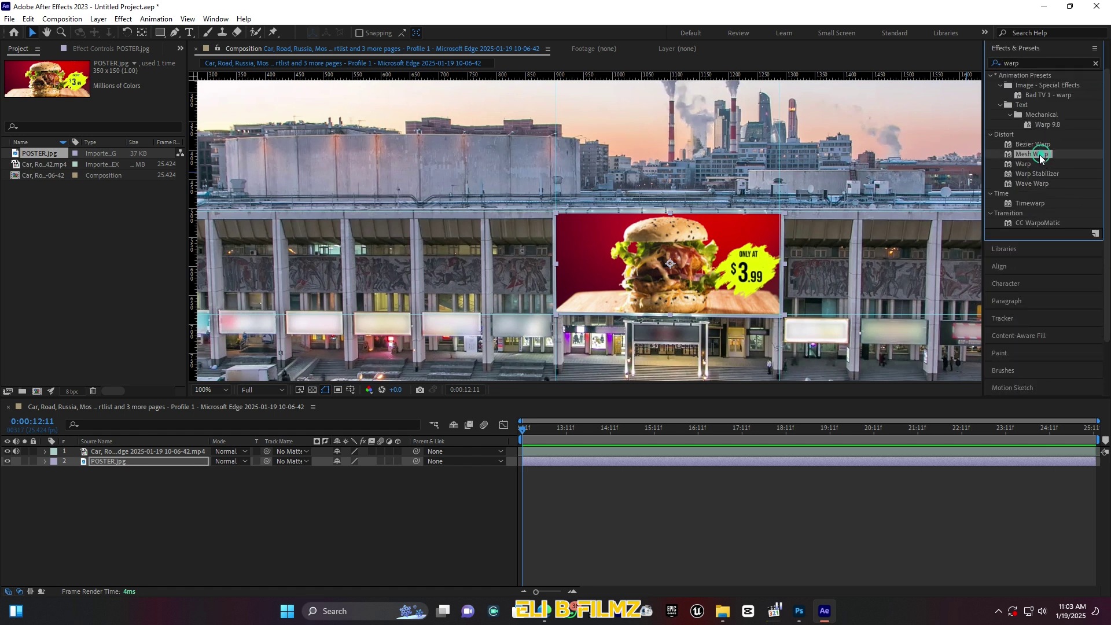
drag(1039, 154, 127, 462)
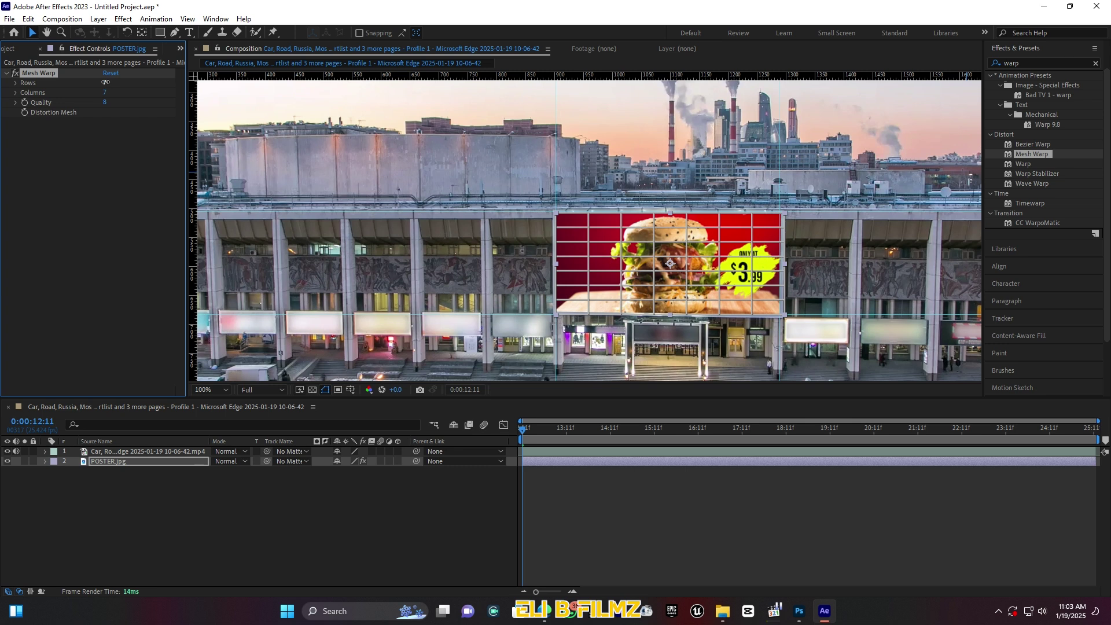
Reduce the poster's Mesh Warp to one cell and pin its top corners to the billboard.
drag(104, 82, 149, 105)
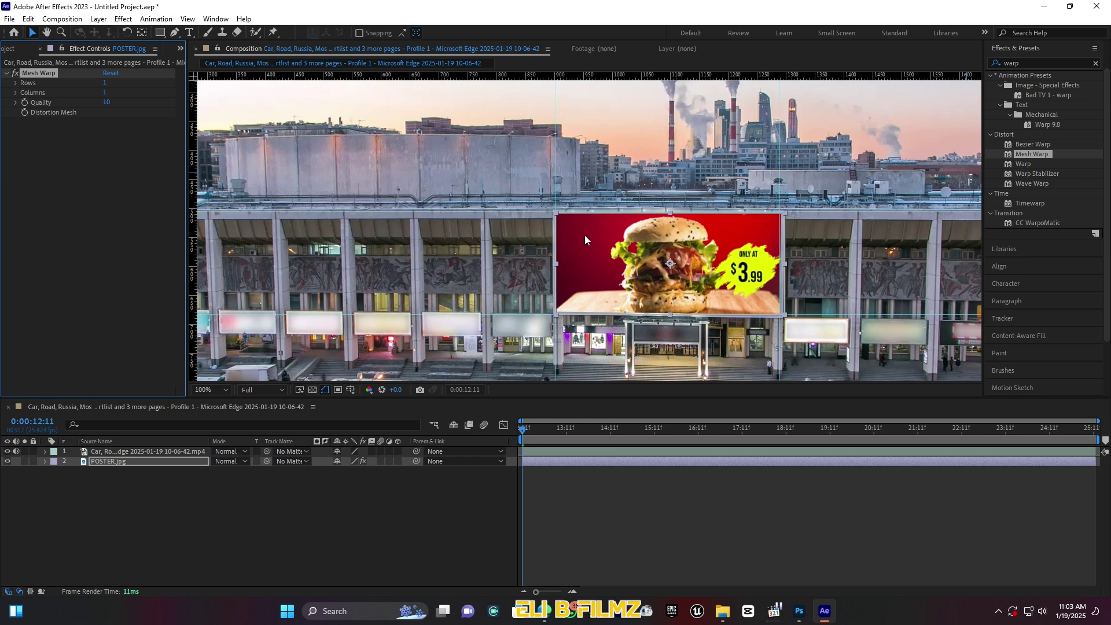
scroll(582, 231, up, 2)
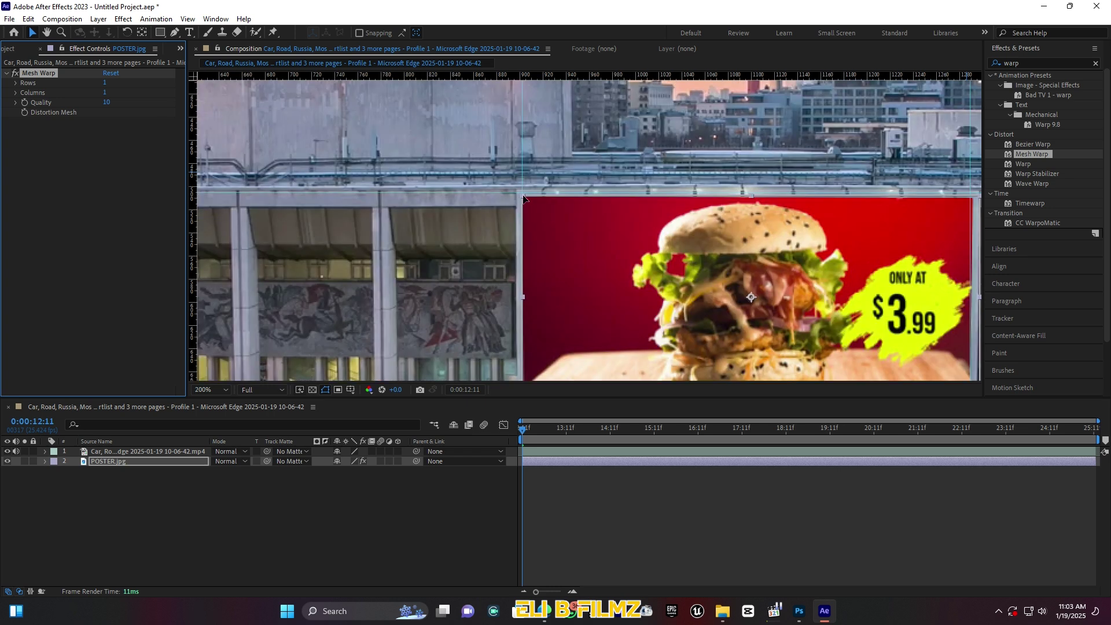
mouse_move(523, 197)
mouse_down()
mouse_move(530, 210)
mouse_move(523, 199)
mouse_up()
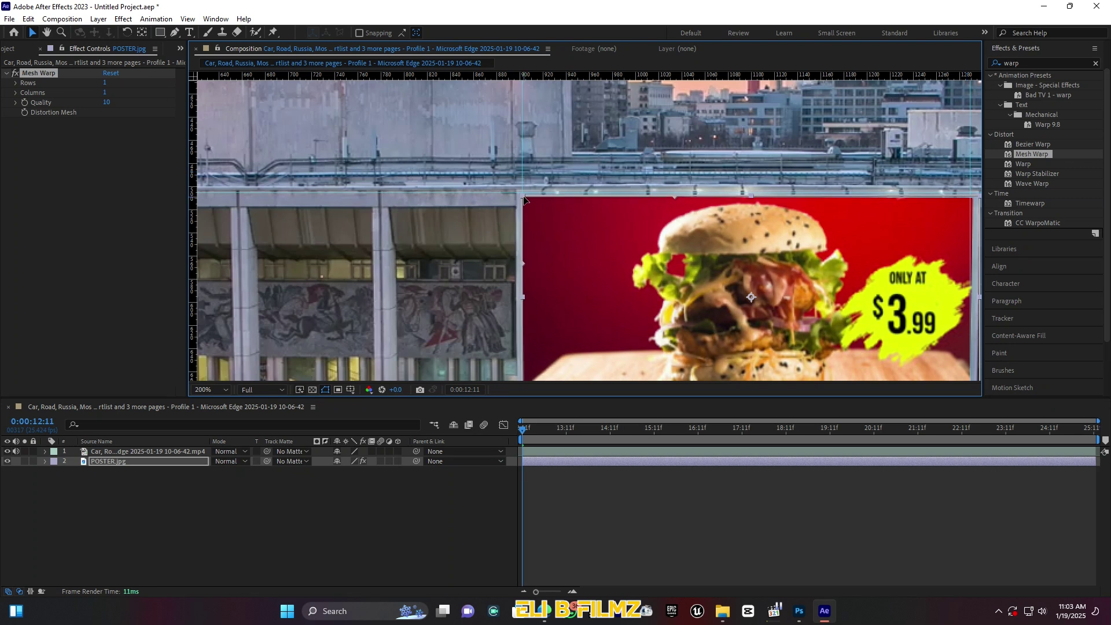
scroll(523, 200, up, 1)
drag(456, 164, 458, 169)
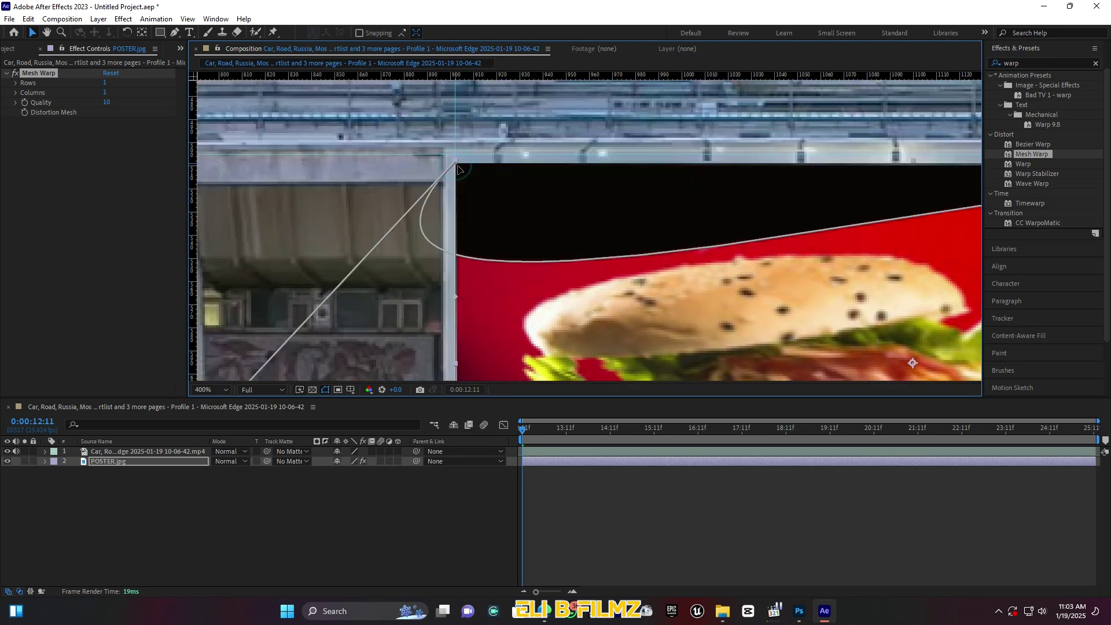
key(ctrl+z)
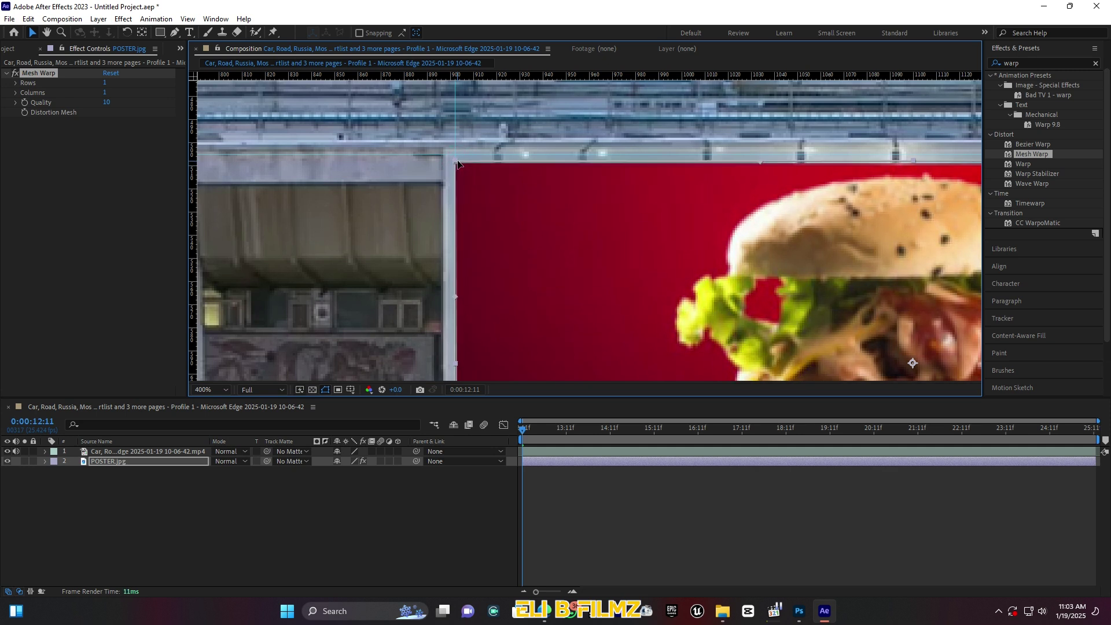
key(h)
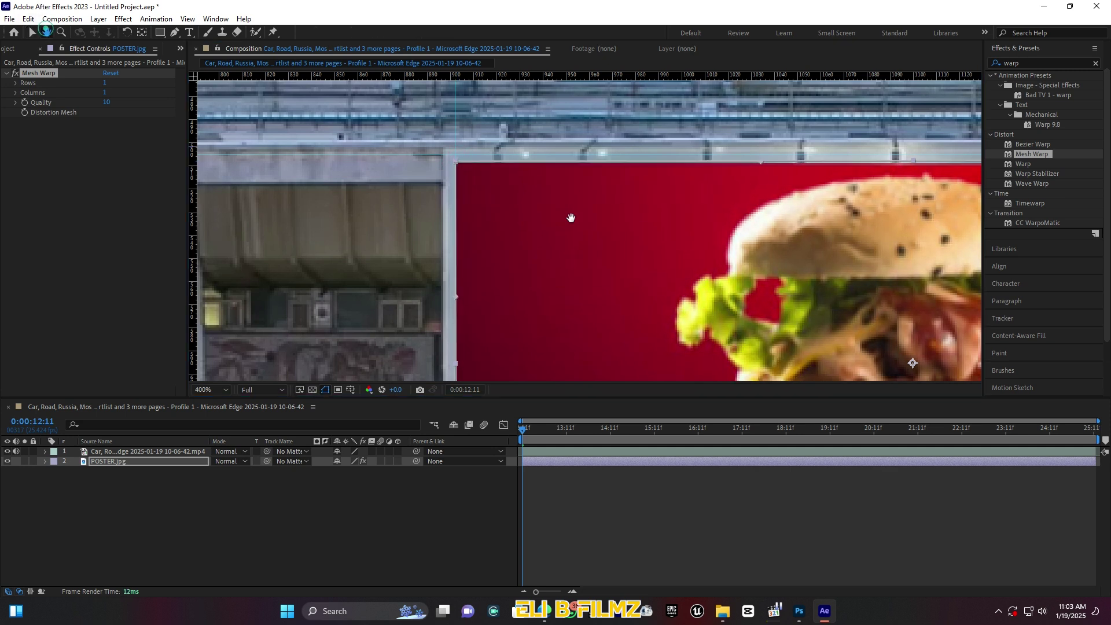
drag(687, 220, 264, 223)
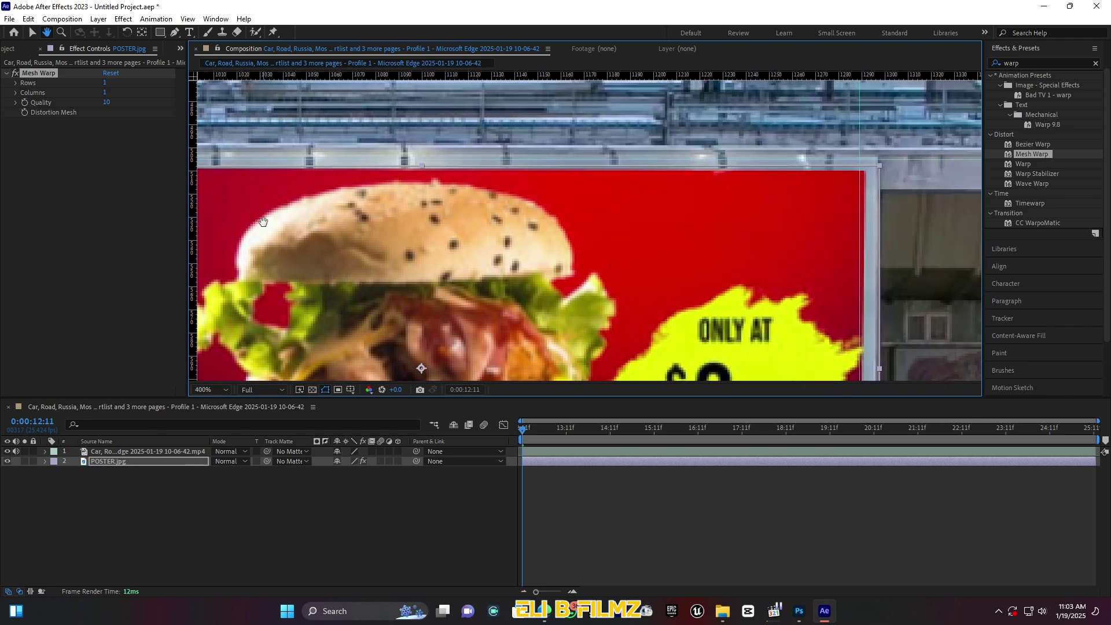
click(32, 33)
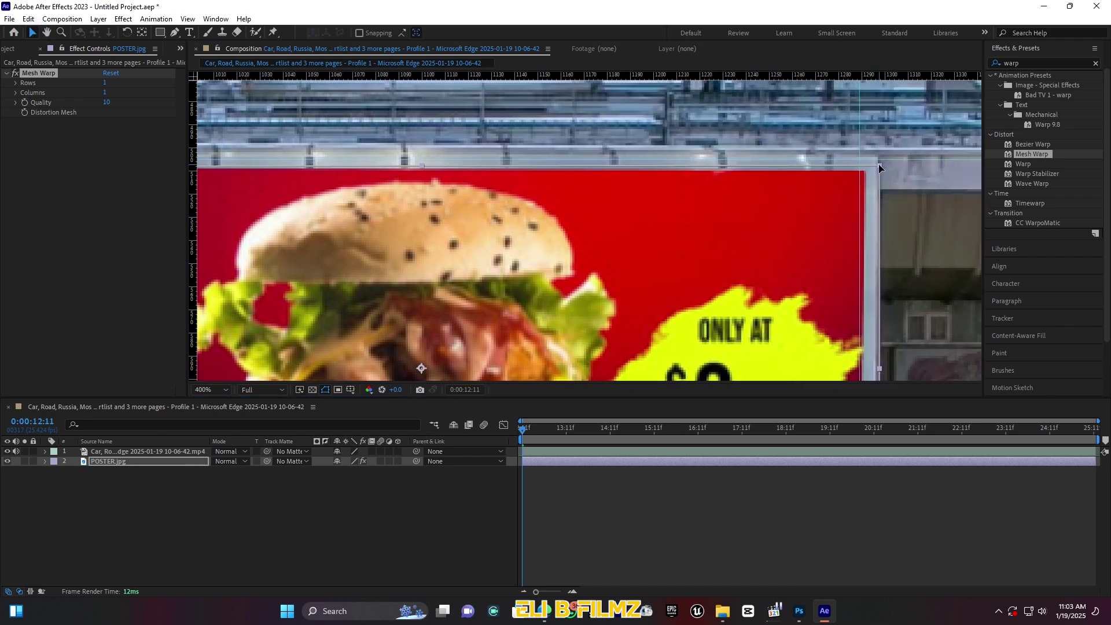
drag(878, 165, 865, 174)
drag(559, 171, 560, 168)
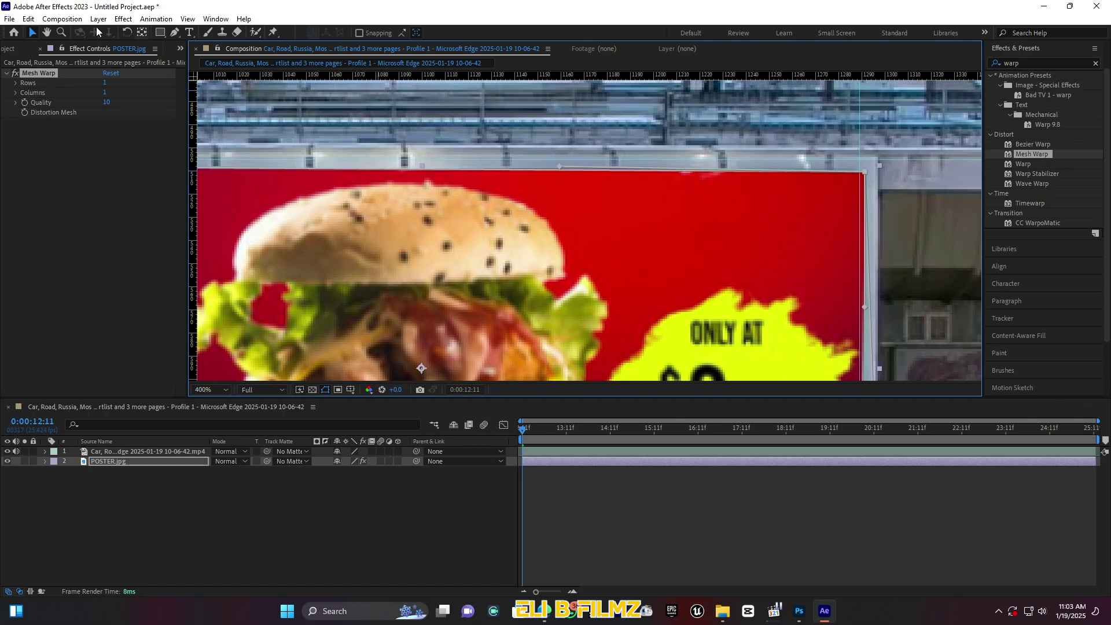
Align the poster's right corner, bottom-left corner and bottom edge with the billboard frame.
key(space)
drag(741, 312, 680, 187)
scroll(680, 187, down, 5)
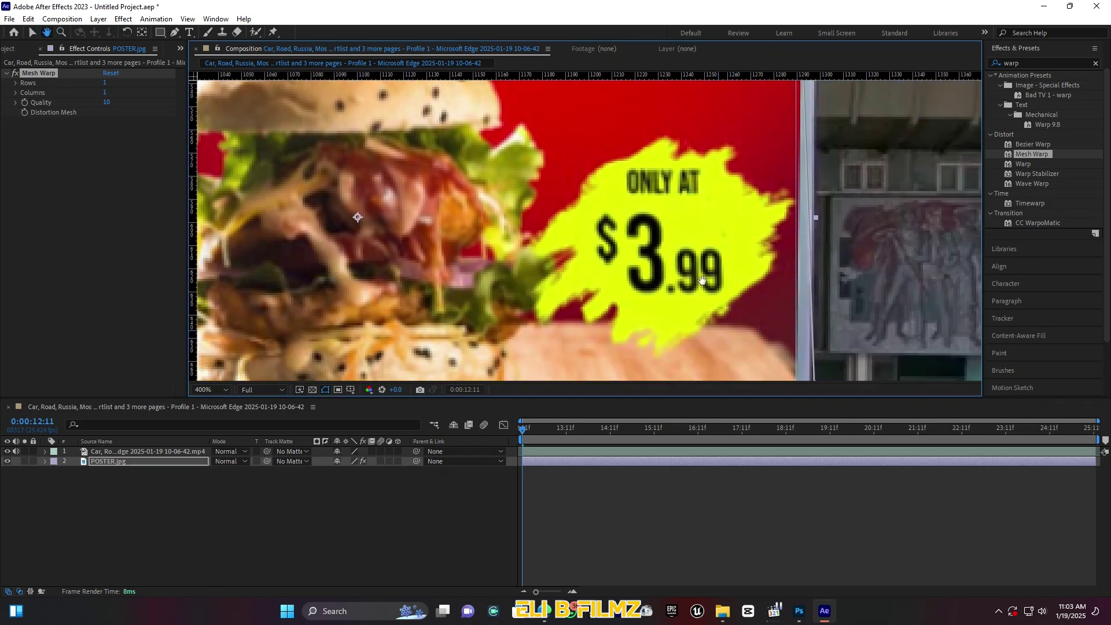
click(32, 32)
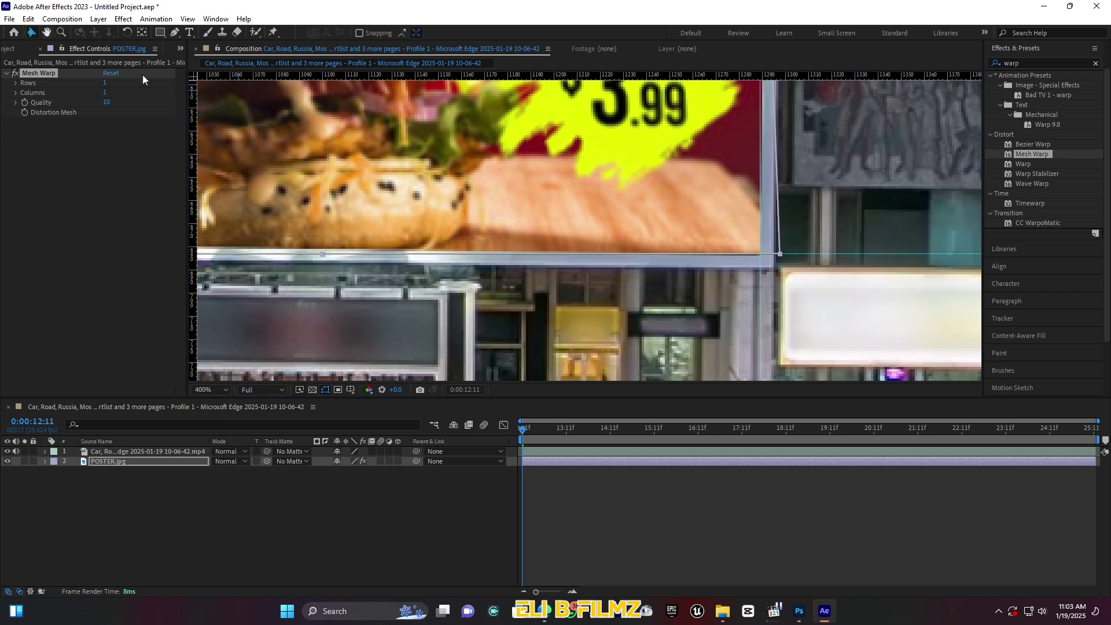
drag(780, 254, 761, 253)
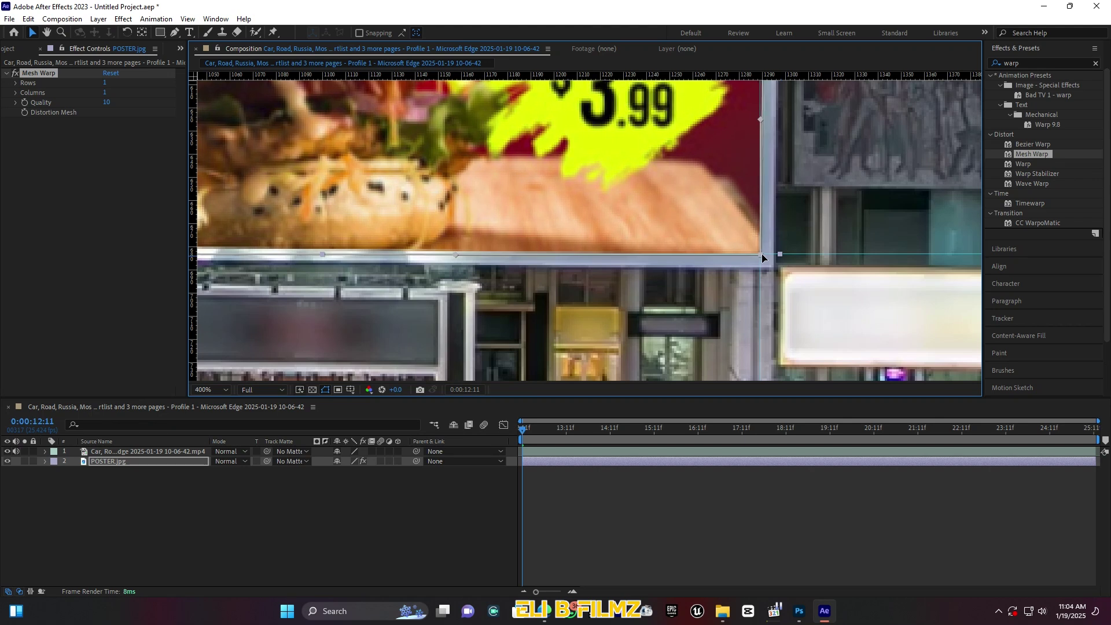
click(47, 33)
drag(211, 129, 640, 155)
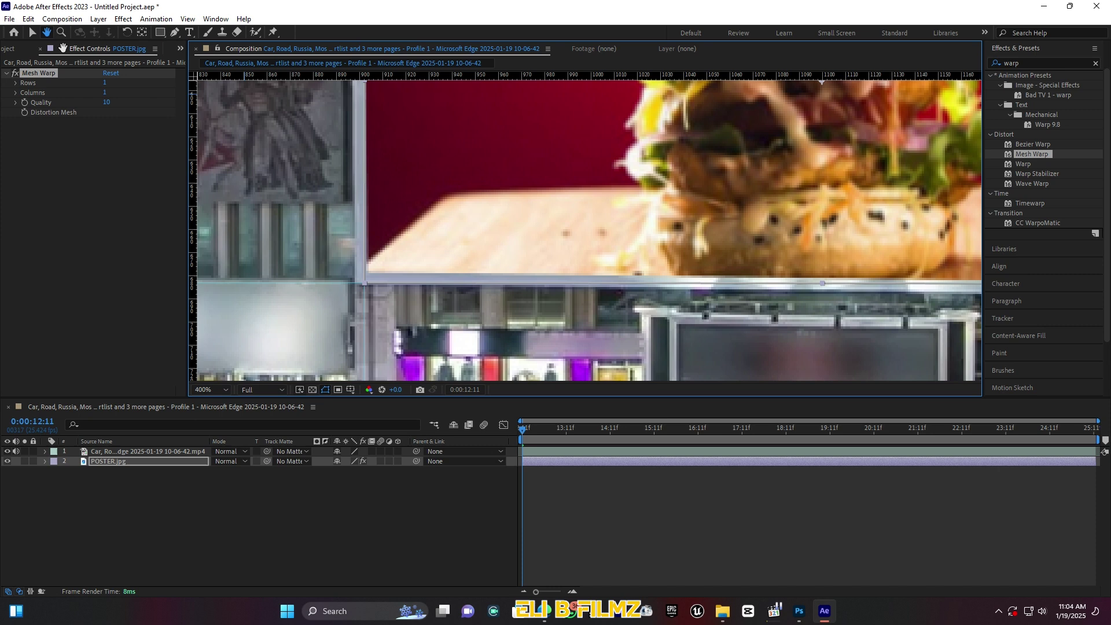
click(33, 33)
drag(364, 283, 367, 272)
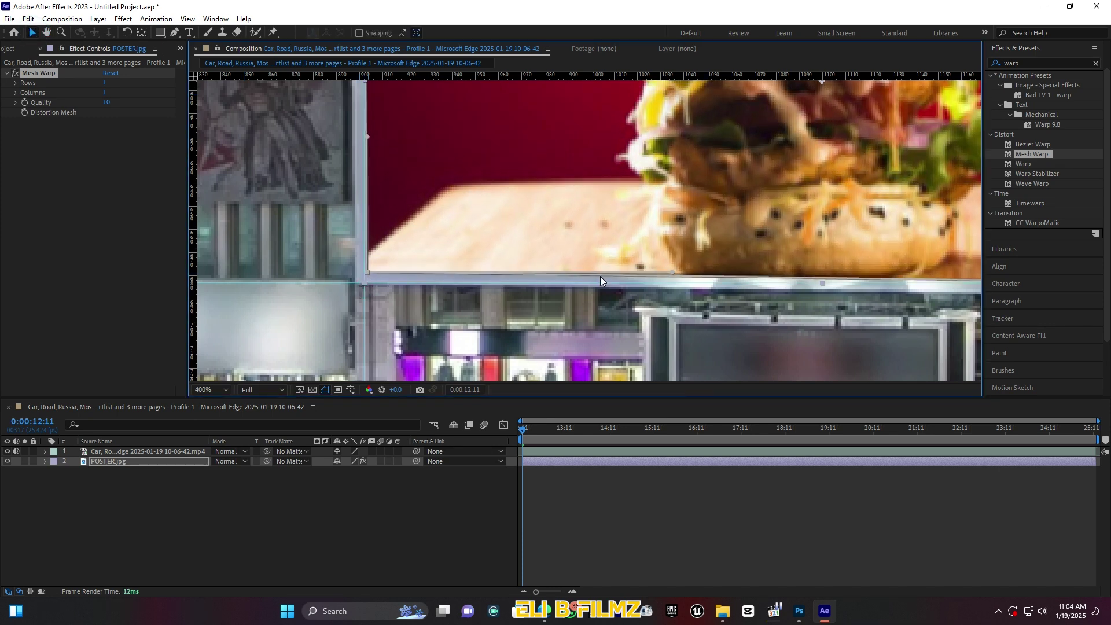
drag(673, 272, 672, 277)
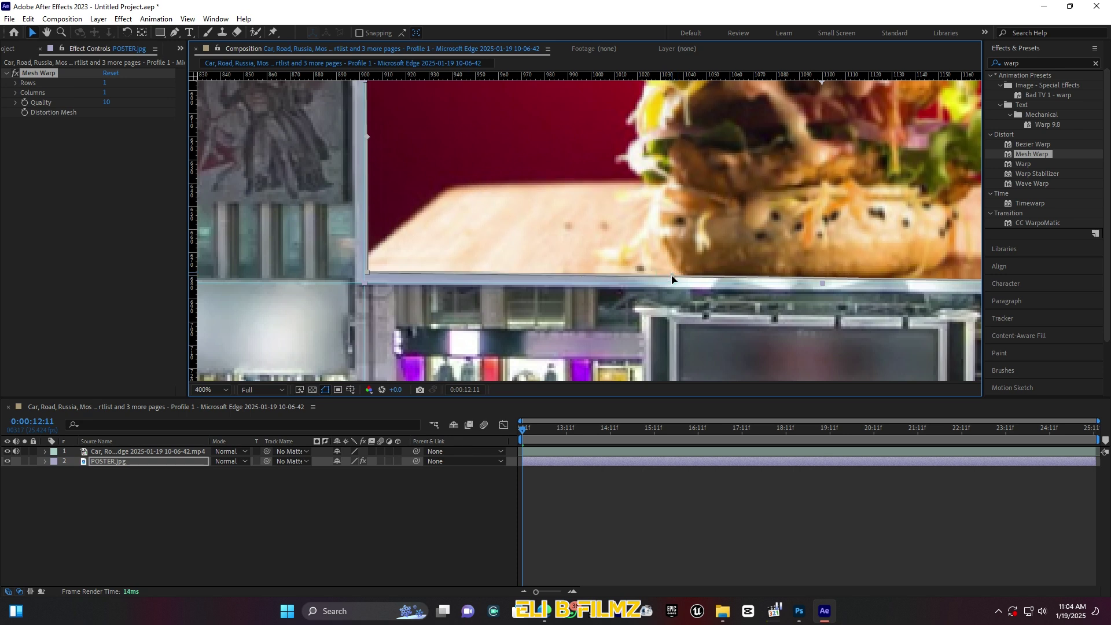
key(h)
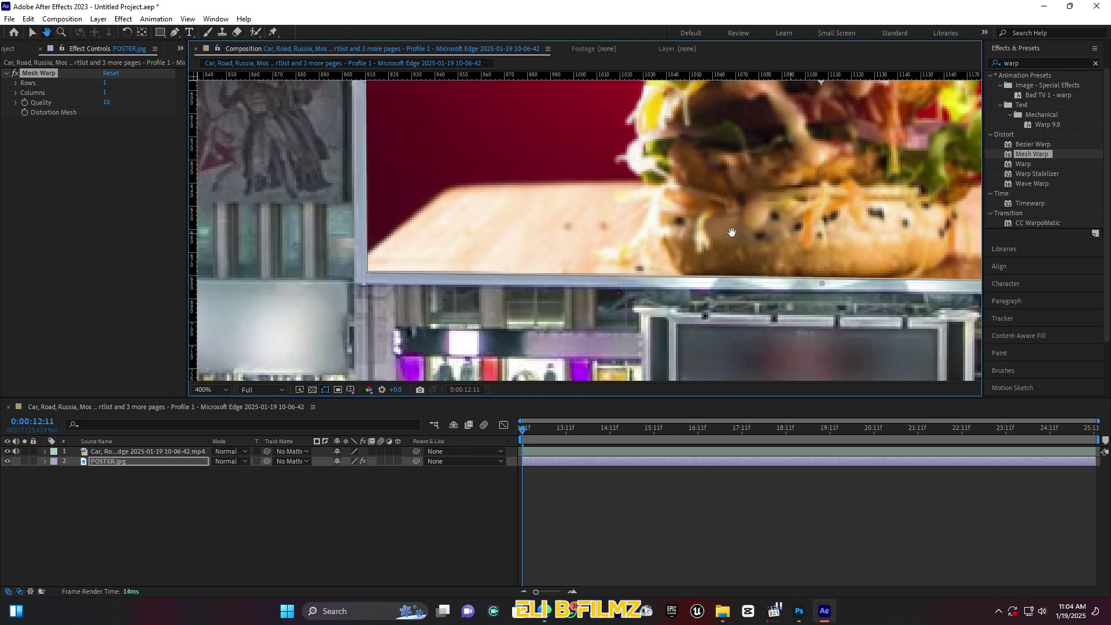
drag(787, 231, 395, 213)
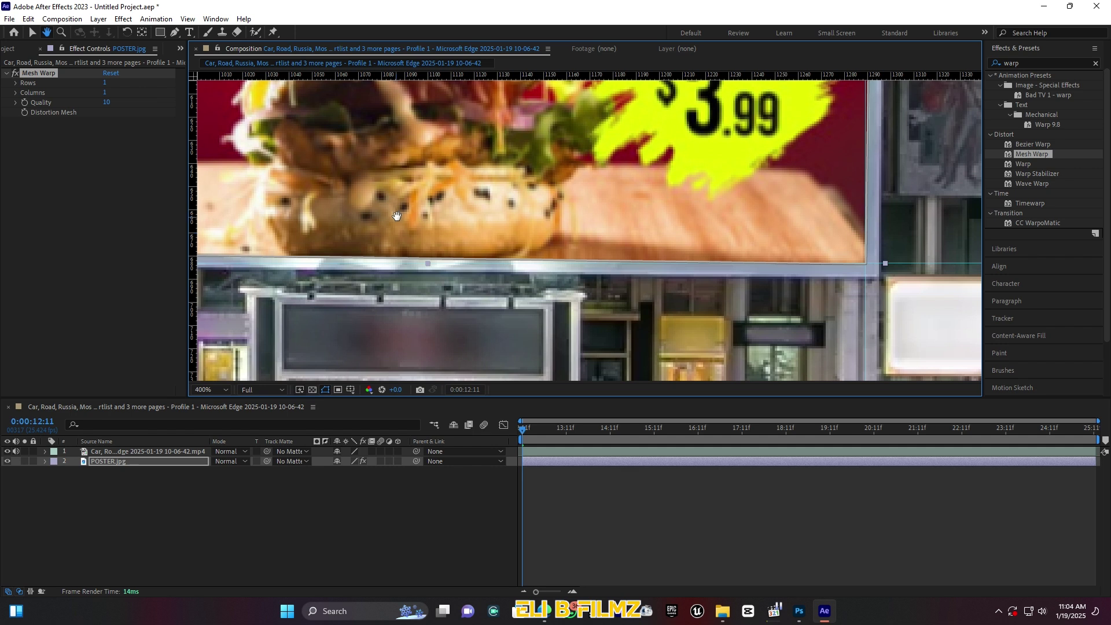
click(32, 34)
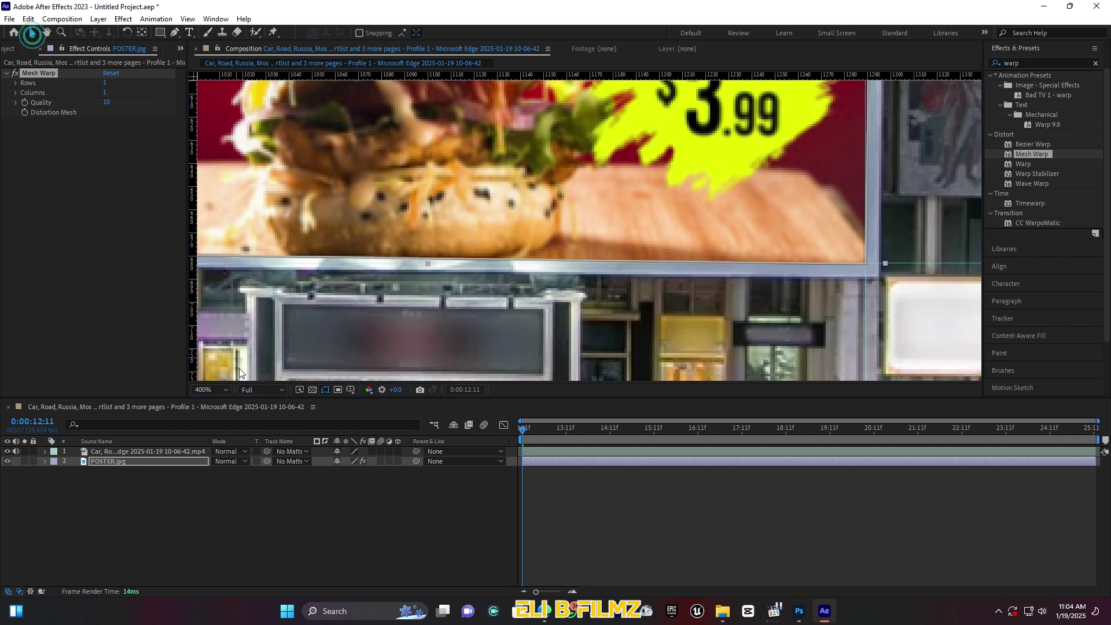
click(224, 389)
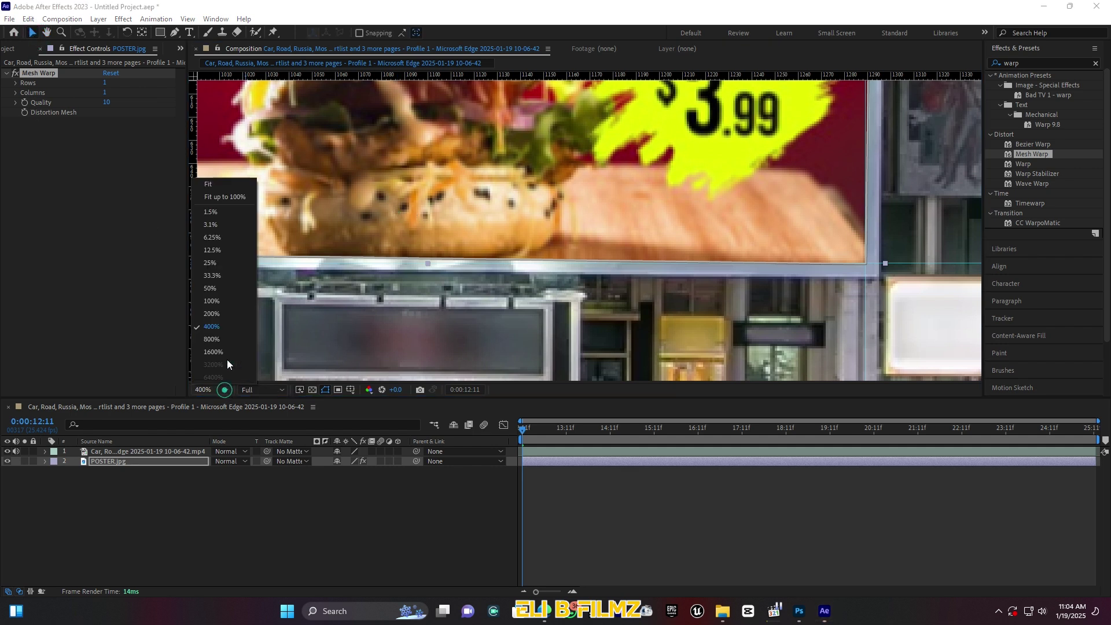
Fit the composition in the viewer and start a new solid layer.
click(225, 197)
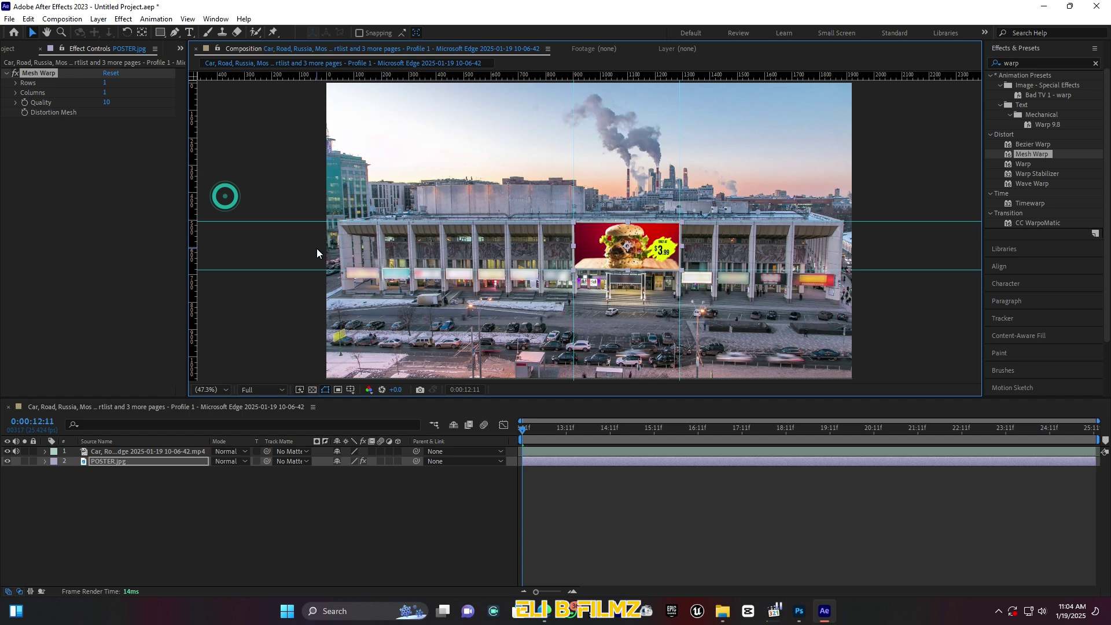
click(258, 499)
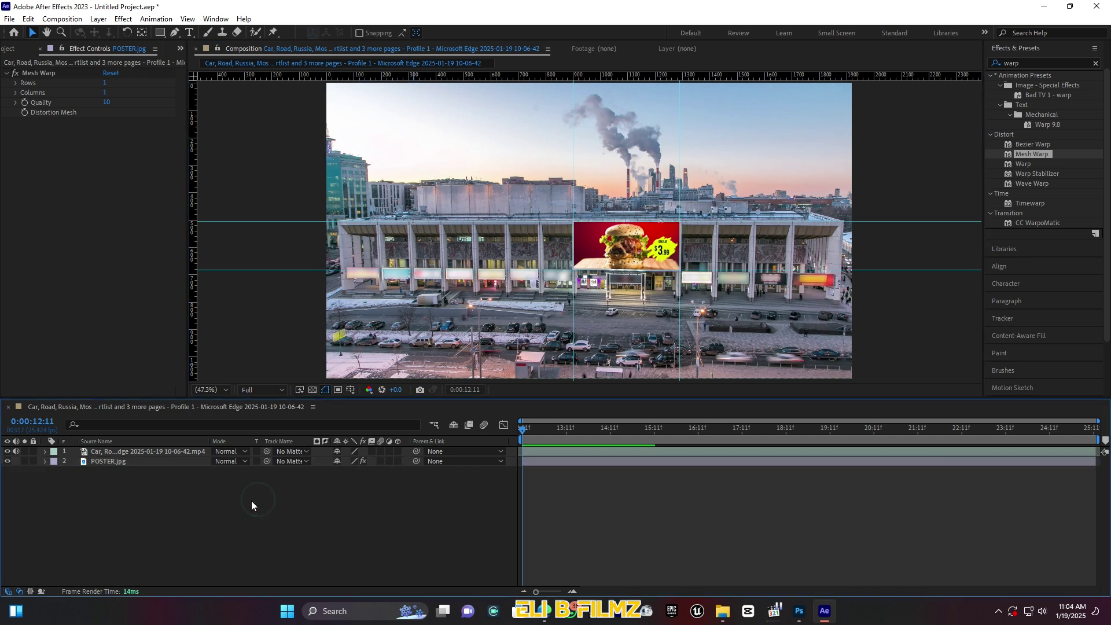
right_click(223, 517)
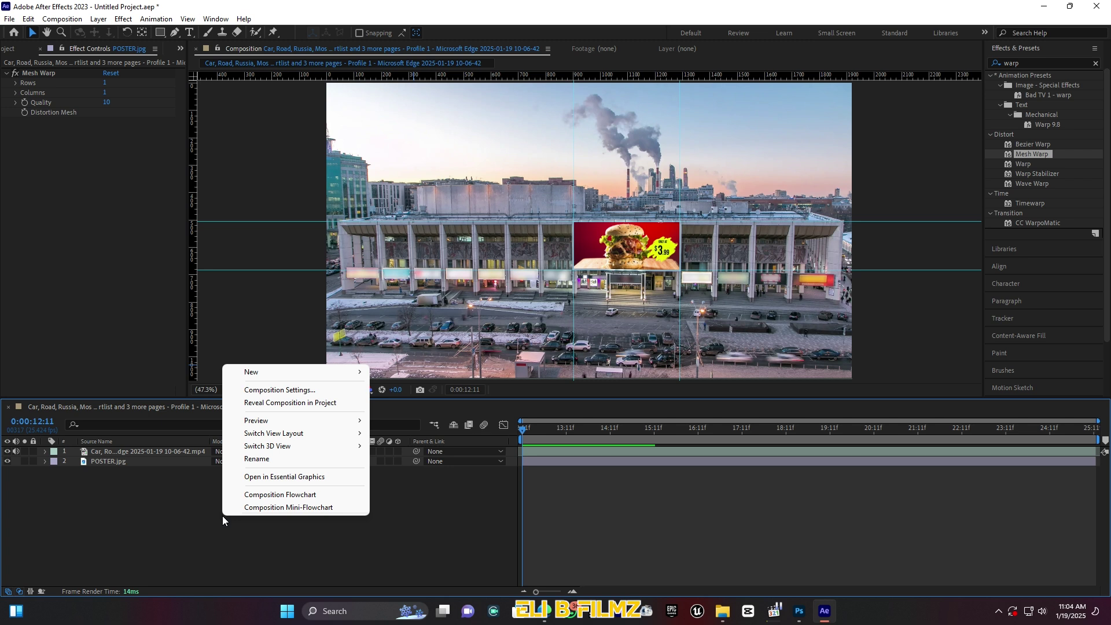
click(271, 372)
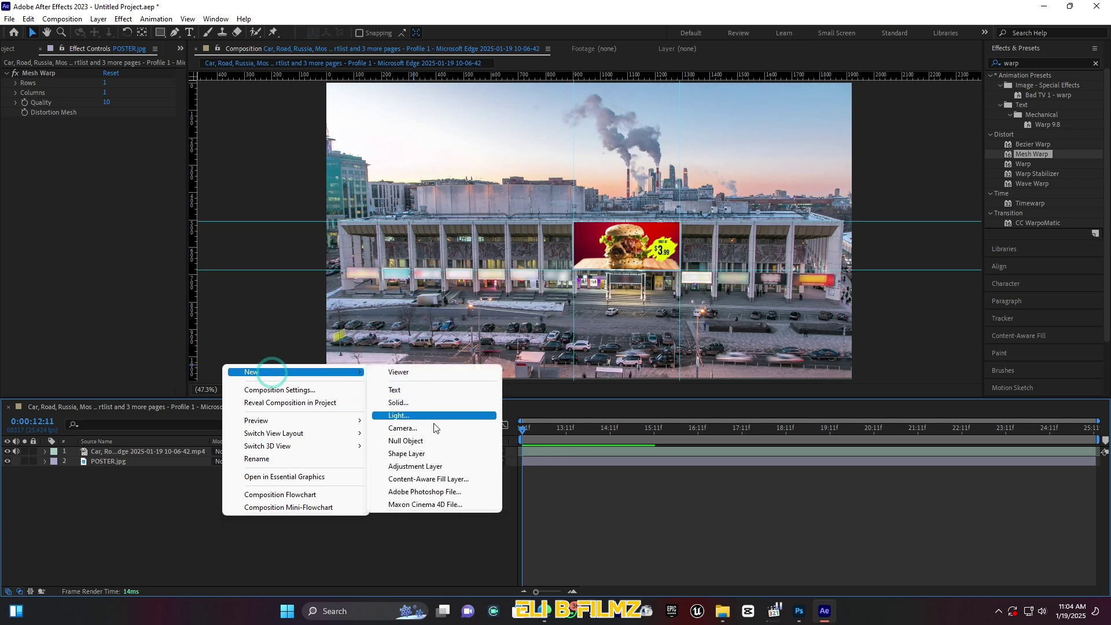
click(435, 403)
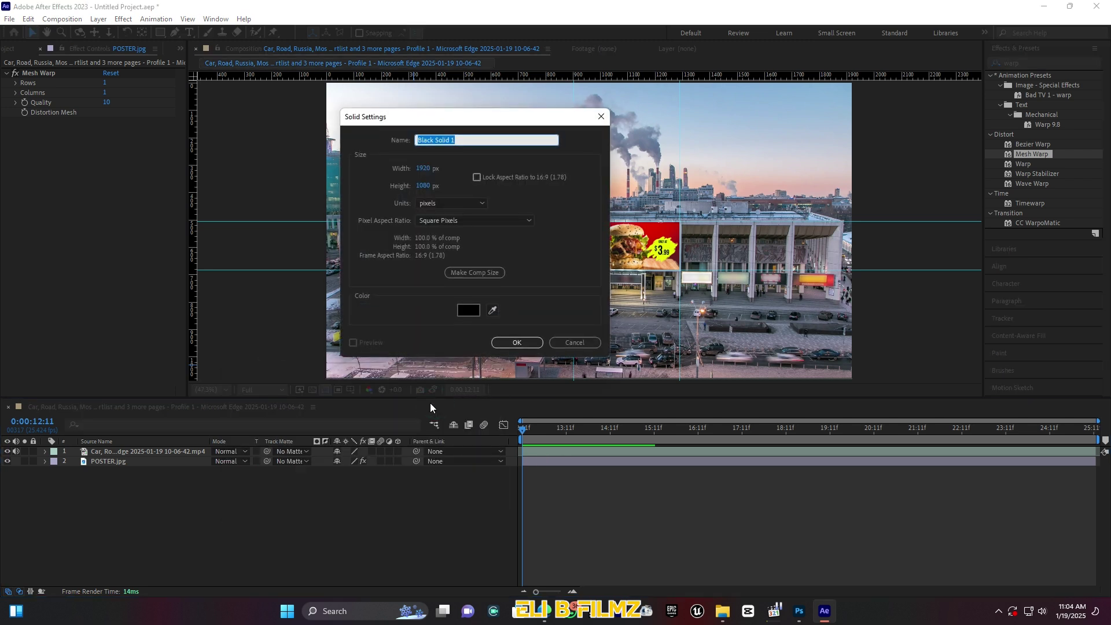
Create the solid at 350 × 150 px in a dark neutral grey.
click(423, 168)
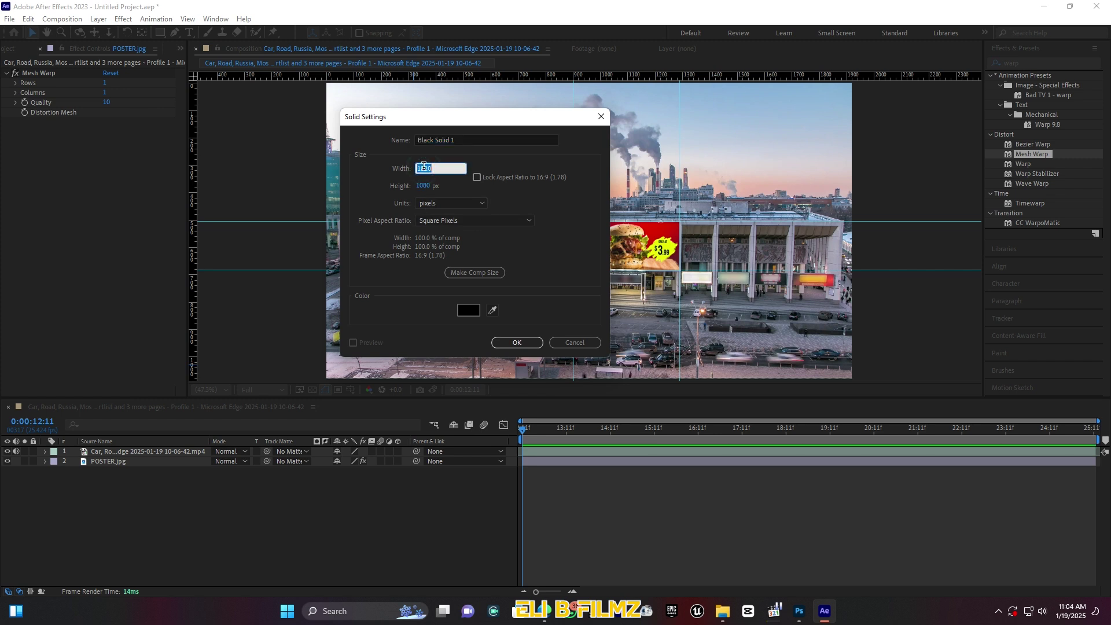
text(350)
click(426, 184)
text(150)
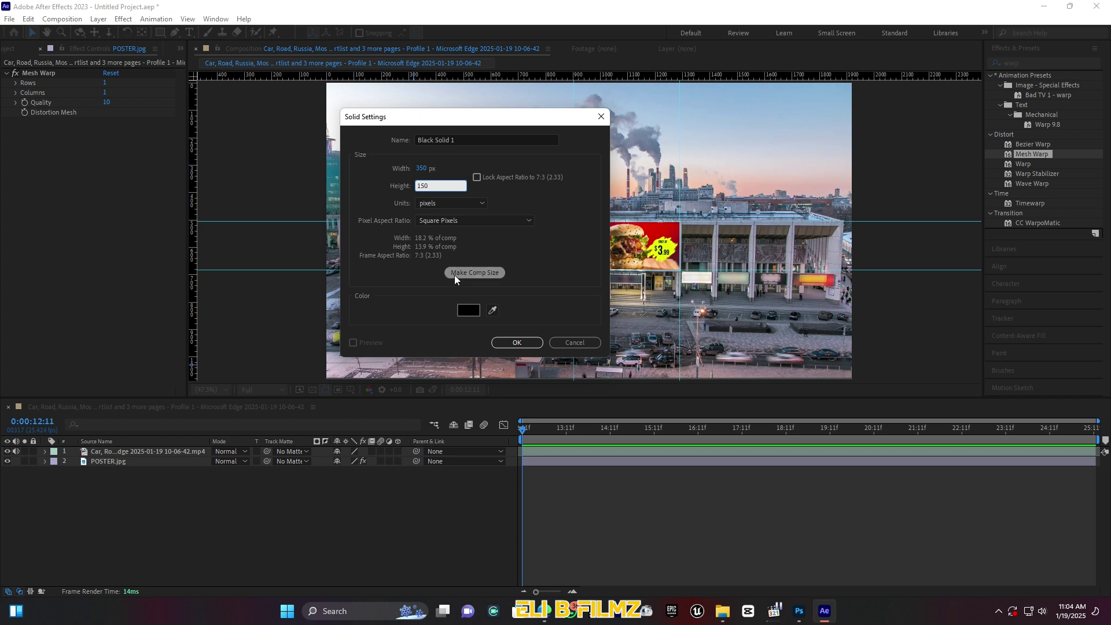
click(470, 311)
click(472, 526)
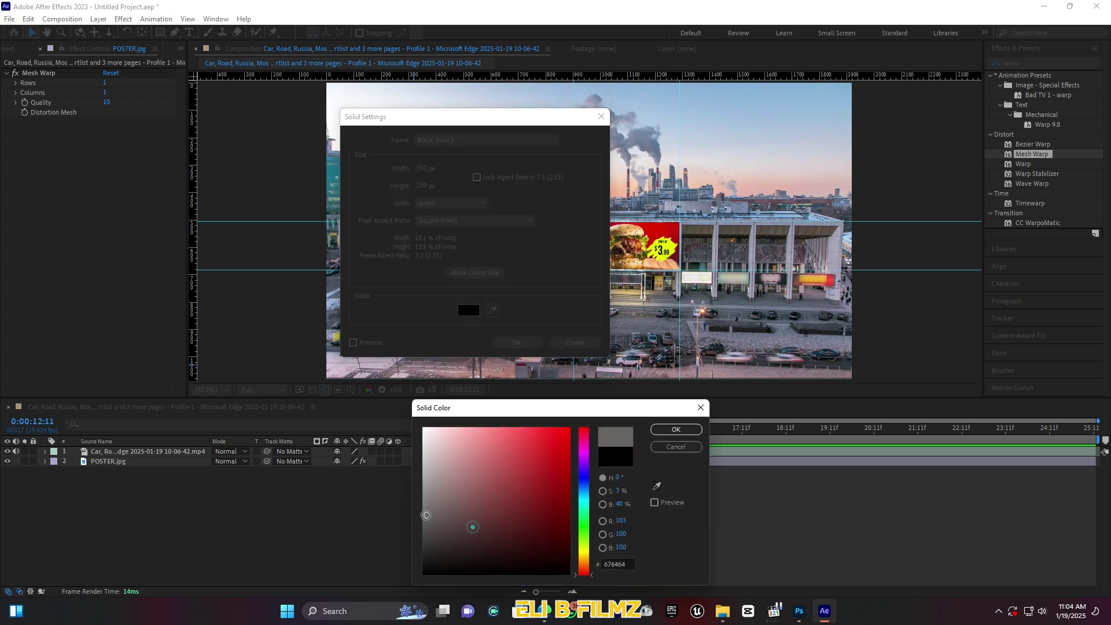
drag(471, 525, 407, 527)
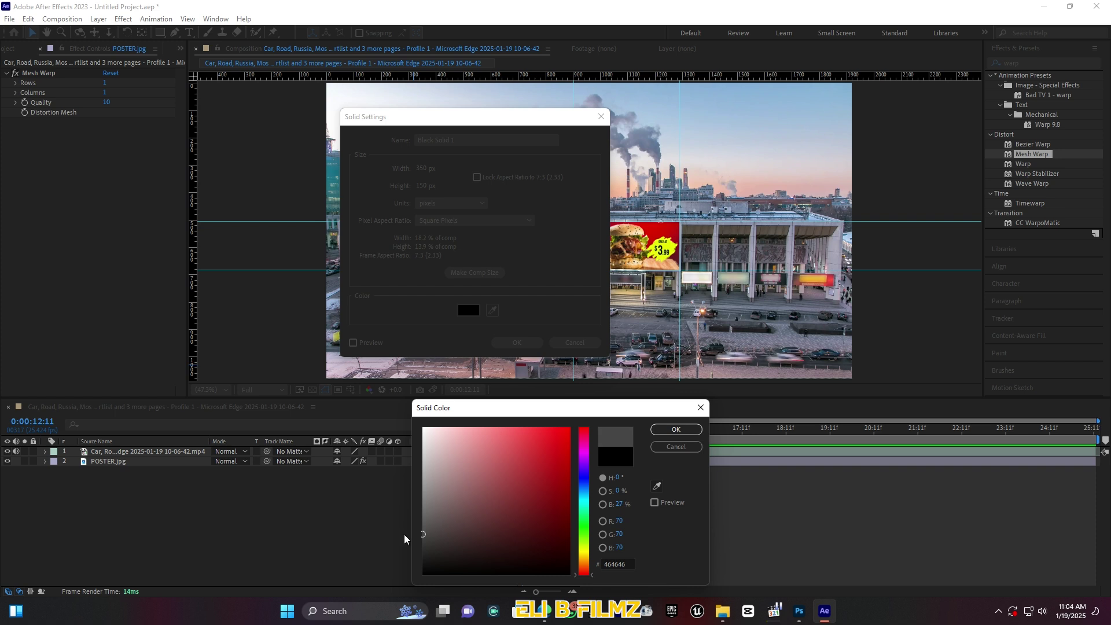
click(691, 431)
click(528, 341)
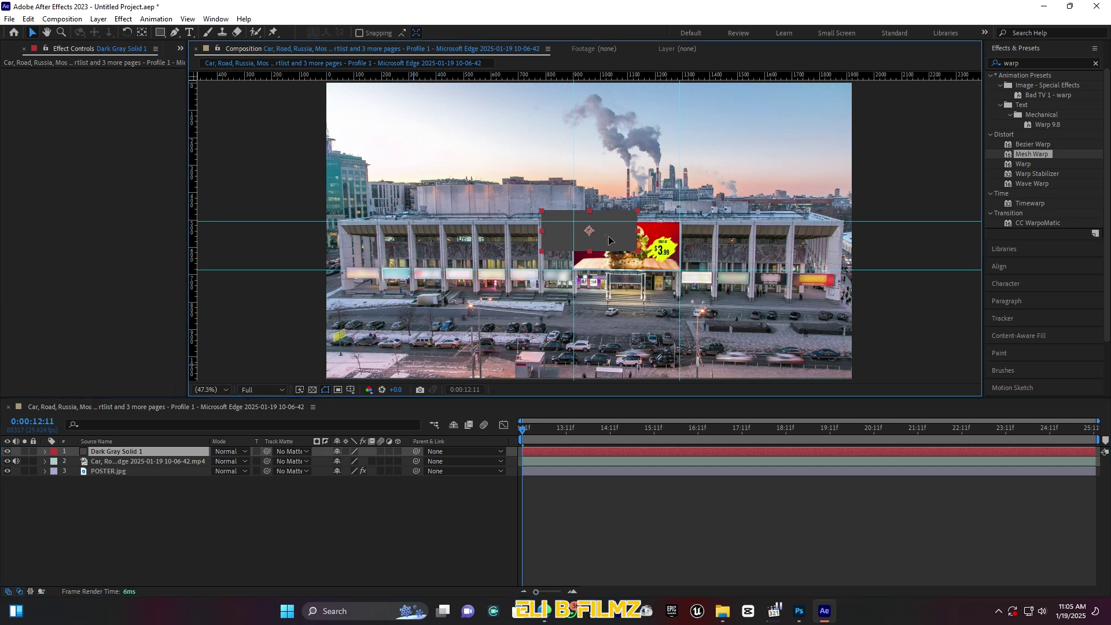
Move Dark Gray Solid 1 below the street footage and size it to the billboard edges.
drag(606, 235, 640, 256)
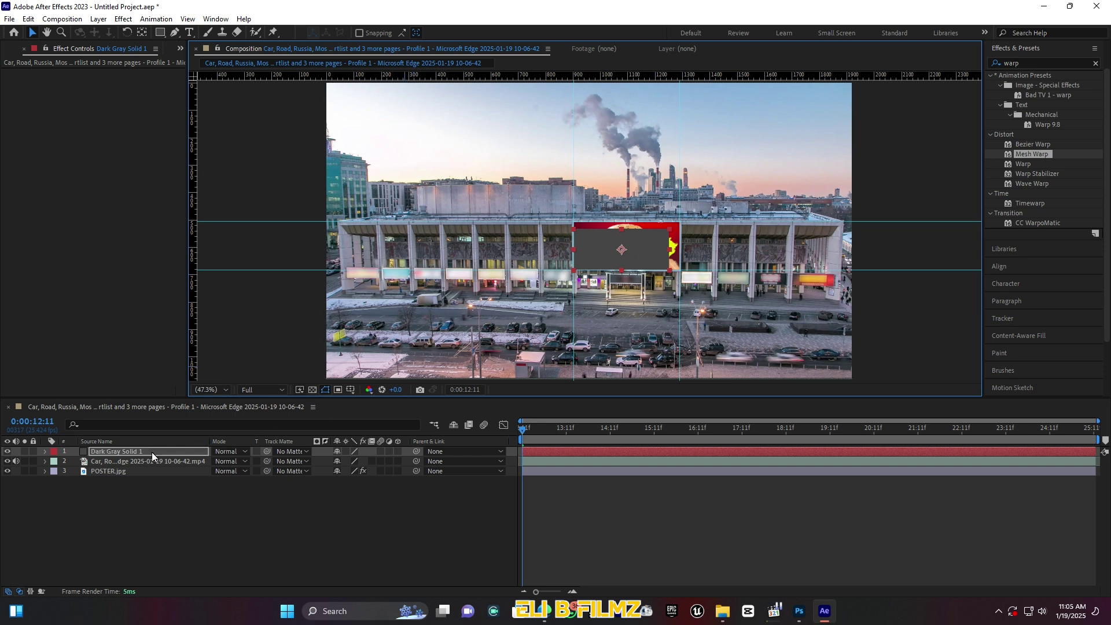
drag(152, 452, 152, 465)
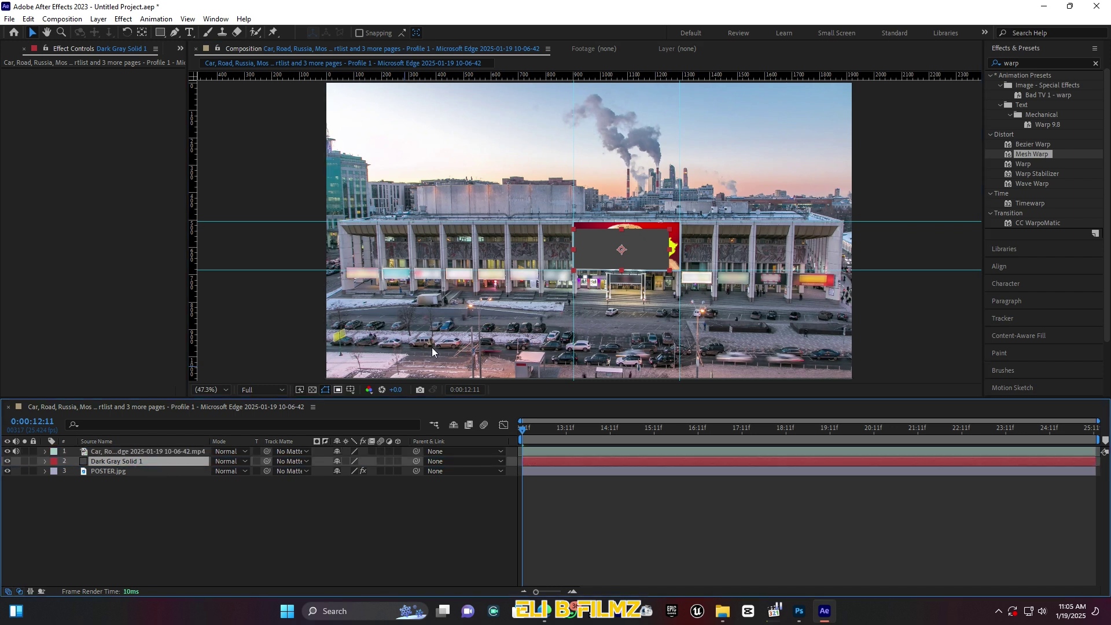
drag(670, 229, 677, 224)
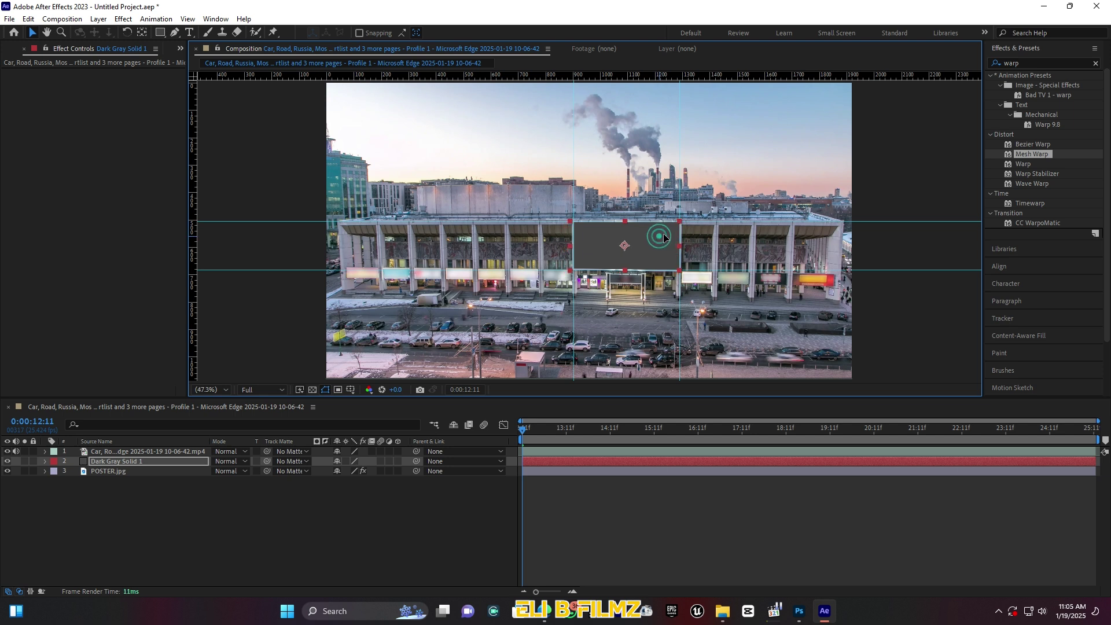
key(shift+Left)
drag(680, 269, 683, 275)
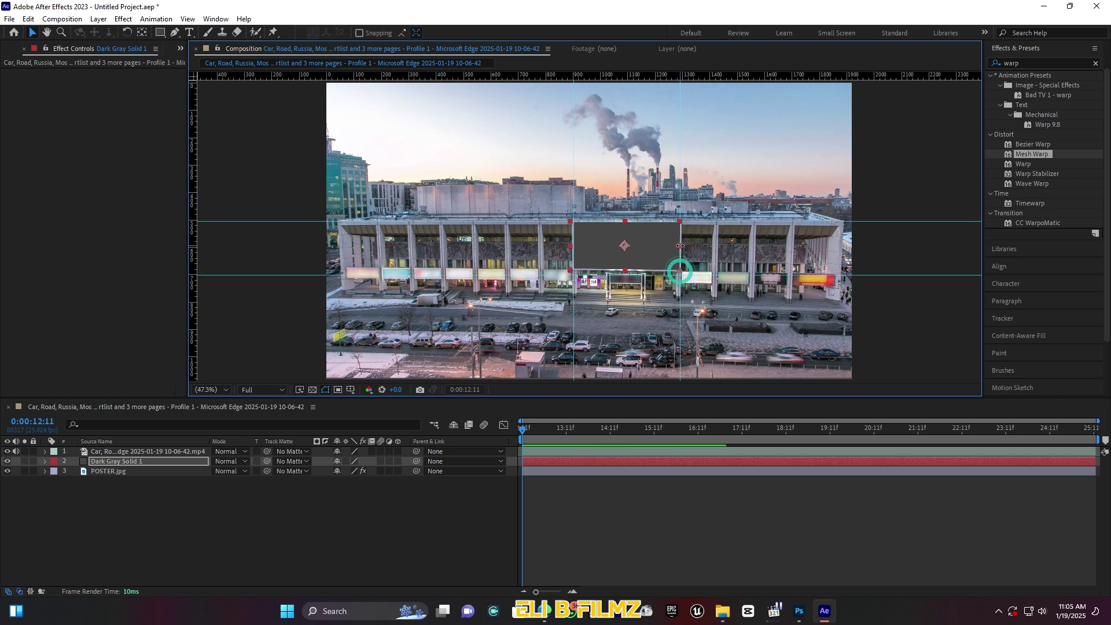
drag(661, 247, 687, 247)
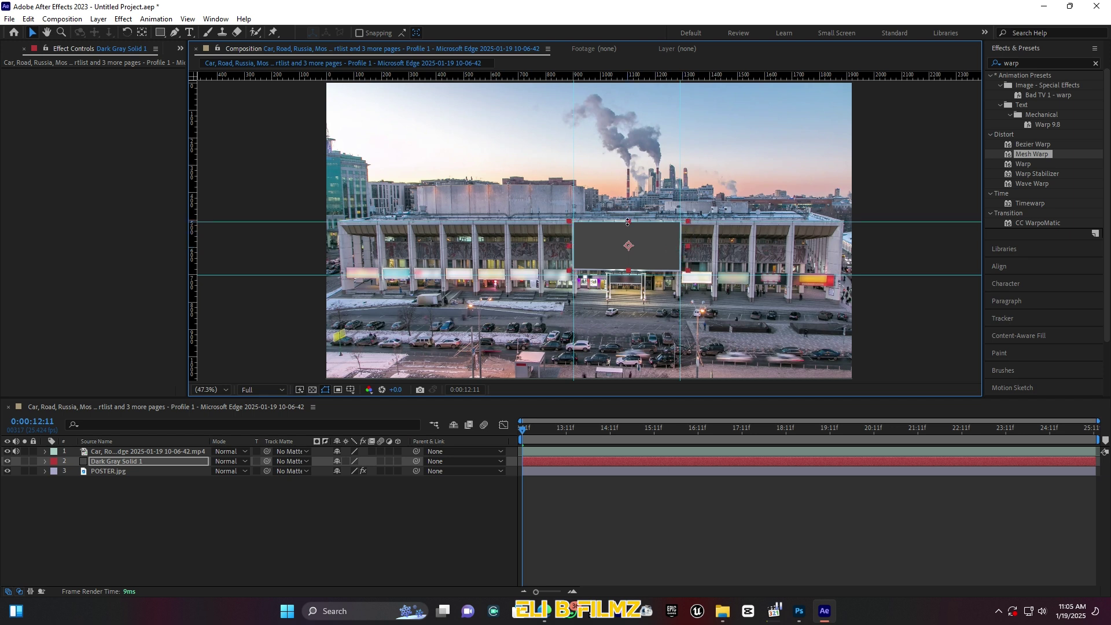
drag(629, 222, 634, 236)
key(slash)
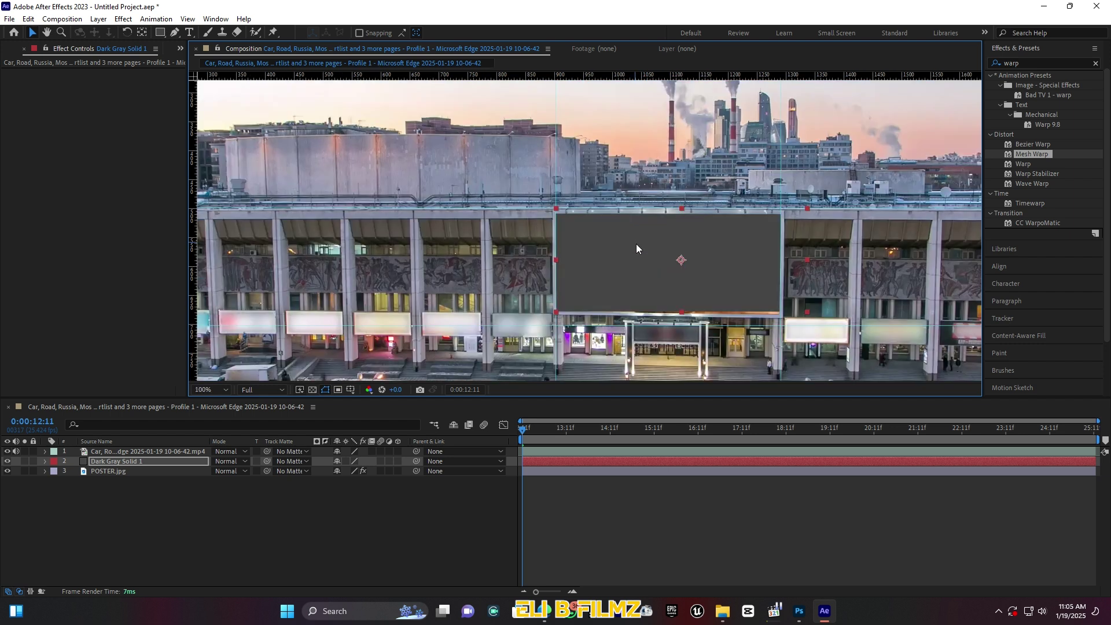
drag(682, 312, 682, 324)
Apply CC Ball Action to Dark Gray Solid 1 with Grid Spacing 1 and Ball Size 32.
click(1024, 63)
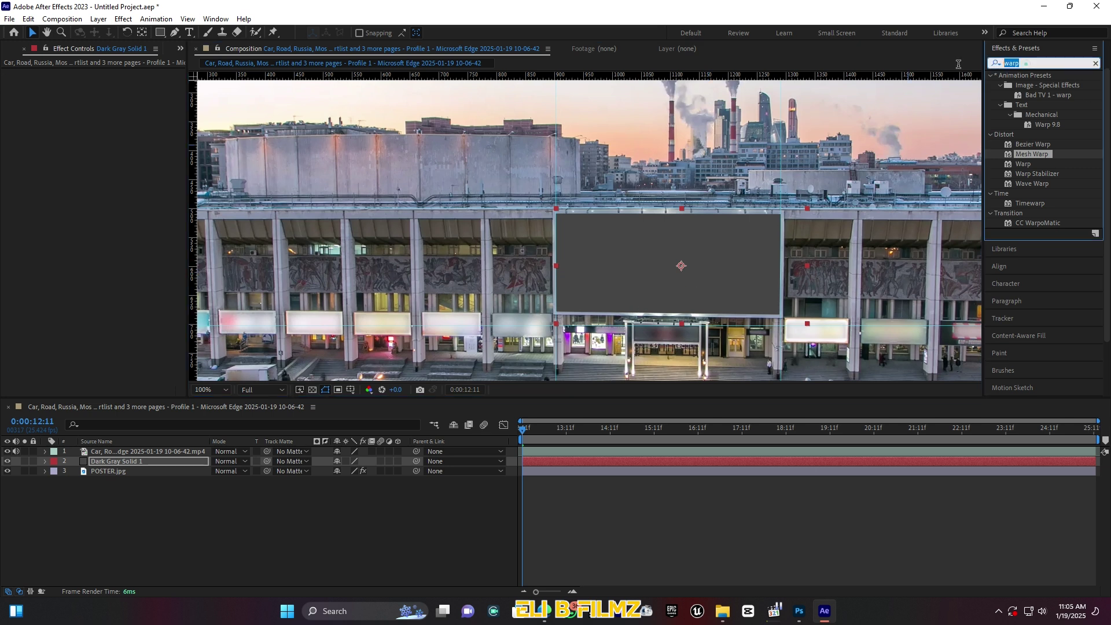
text(cc bal)
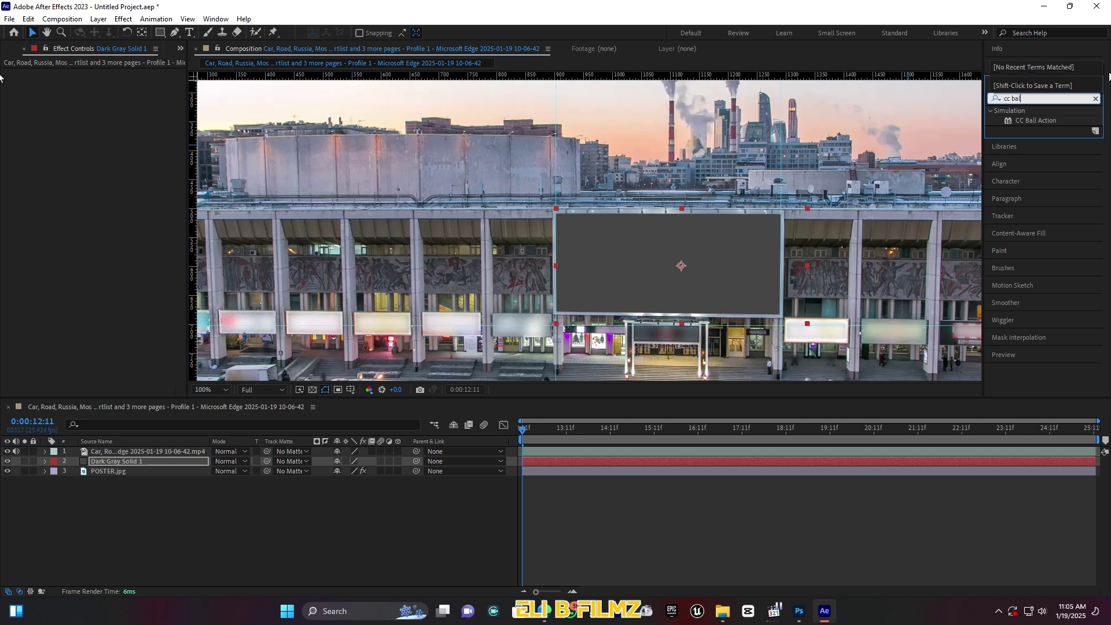
drag(1037, 120, 150, 460)
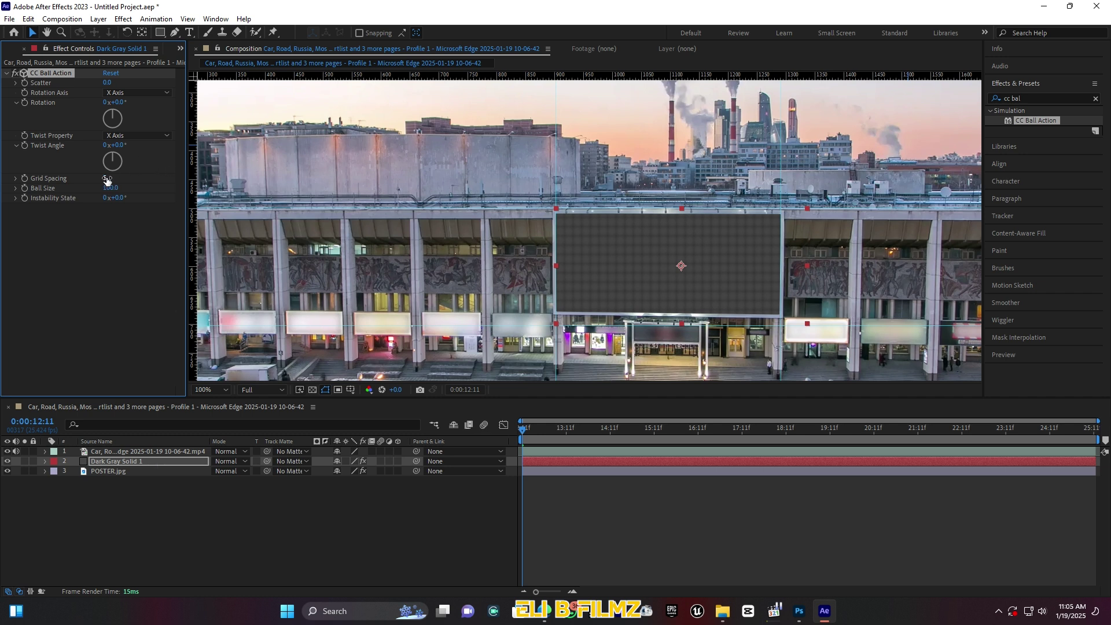
drag(106, 180, 99, 180)
click(107, 178)
key(Return)
drag(107, 187, 71, 190)
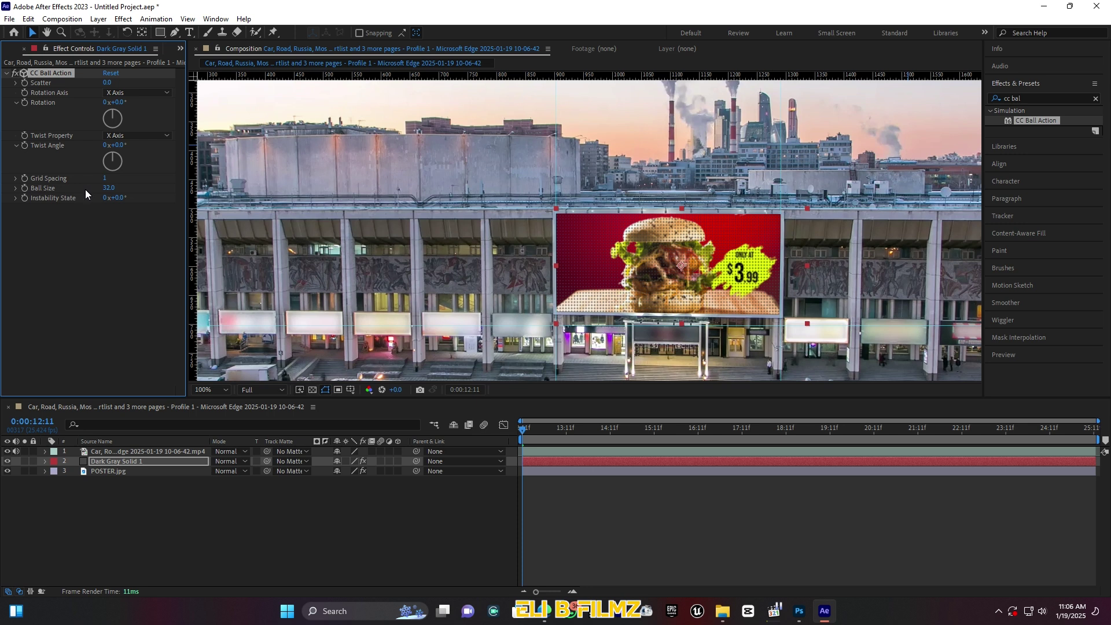
click(1036, 98)
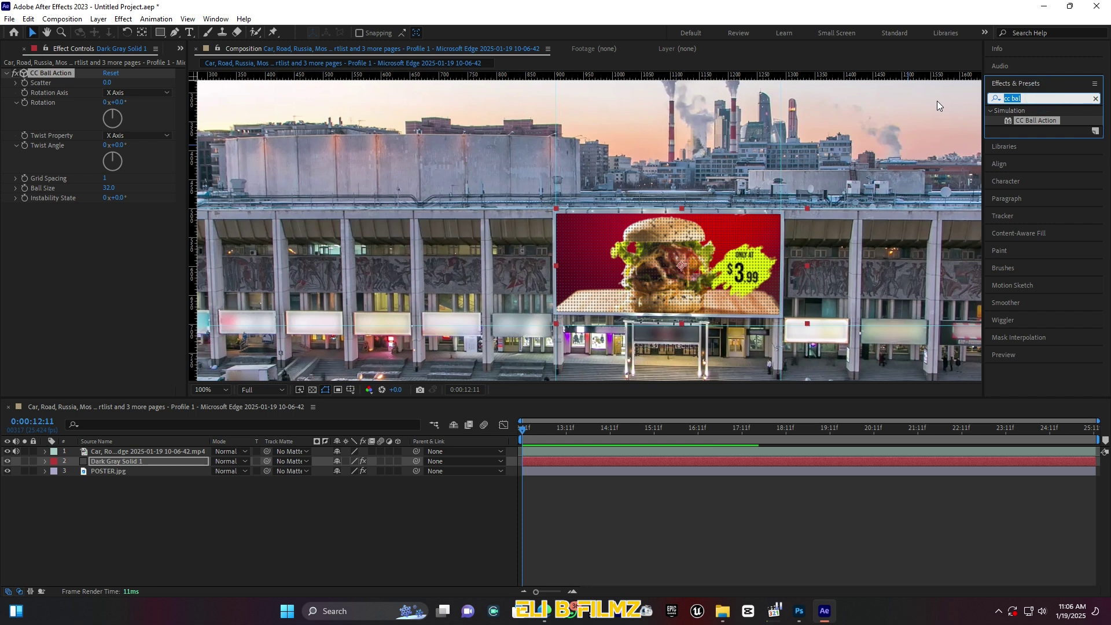
Apply Mesh Warp to Dark Gray Solid 1 and reduce its grid to one cell.
text(mesh)
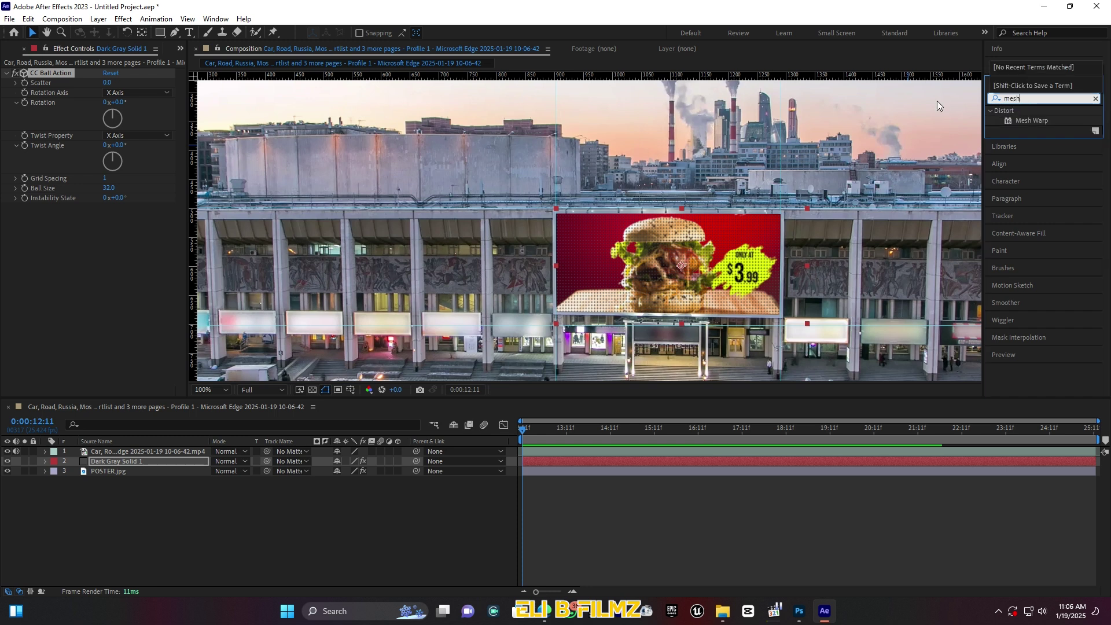
key(shift+slash)
drag(1037, 119, 144, 460)
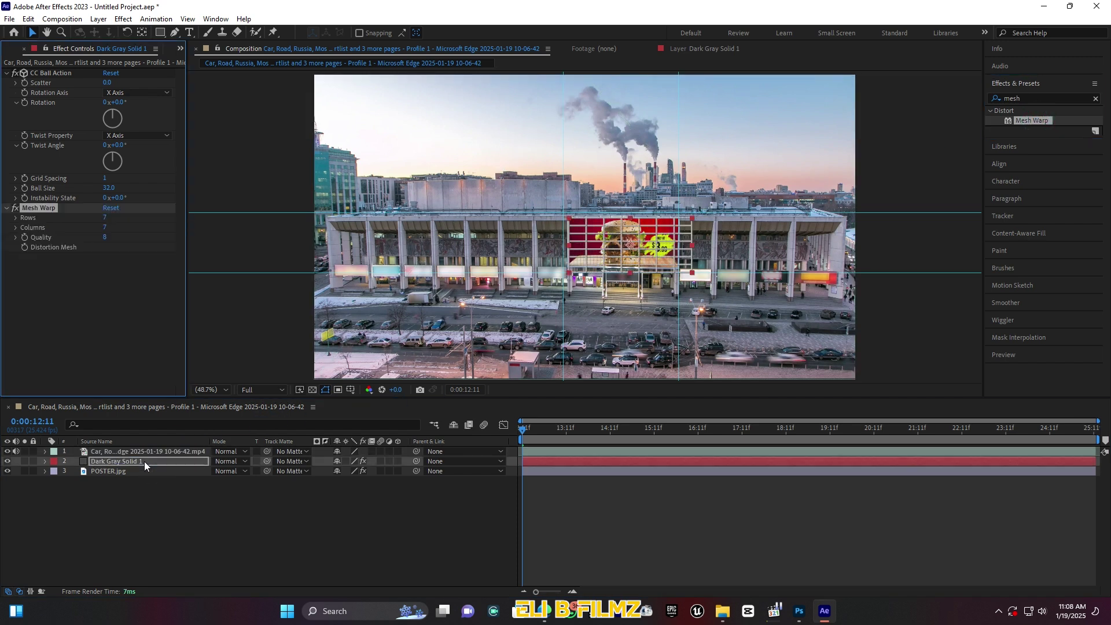
key(period)
key(period)
key(period)
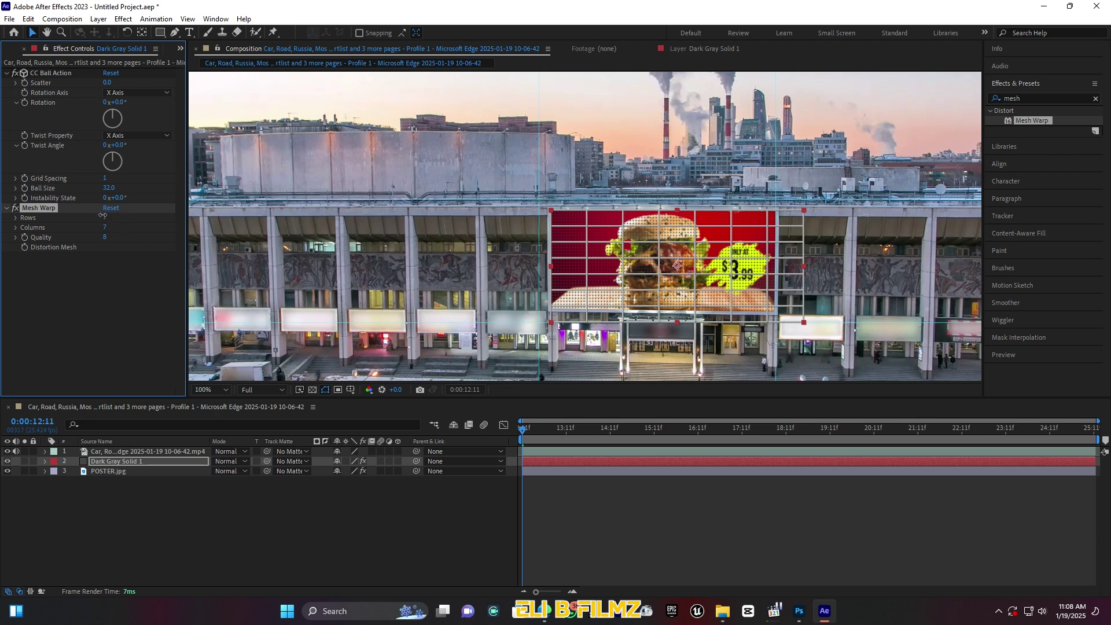
mouse_move(105, 217)
mouse_down()
mouse_move(74, 224)
mouse_move(102, 244)
mouse_move(113, 237)
mouse_up()
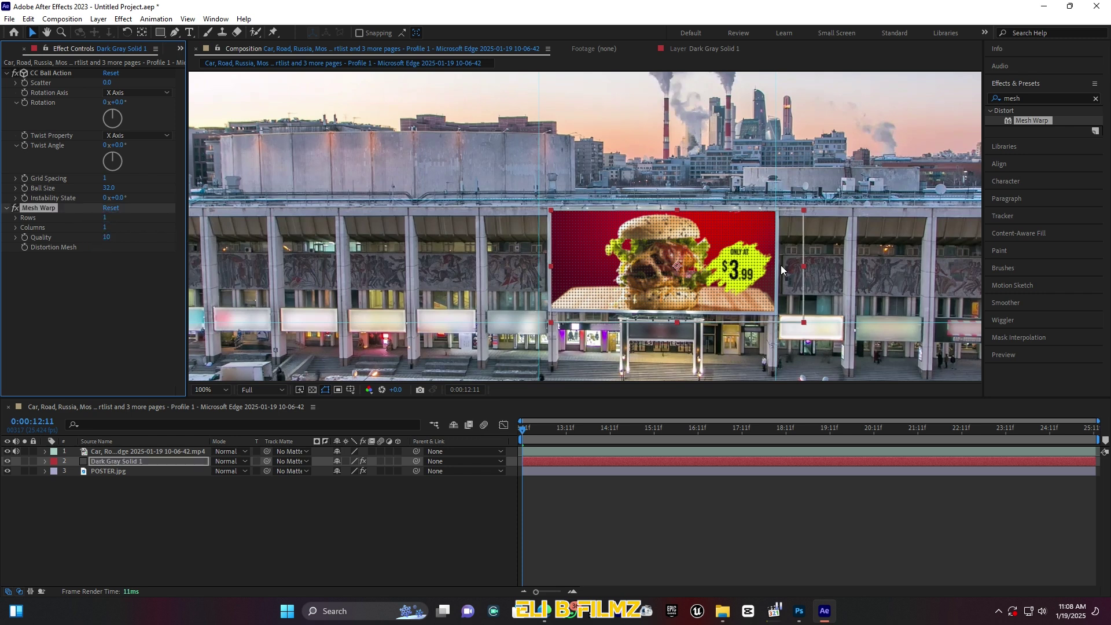
Pull the mesh's right-side corners onto the billboard and straighten its right edge.
drag(804, 323, 792, 318)
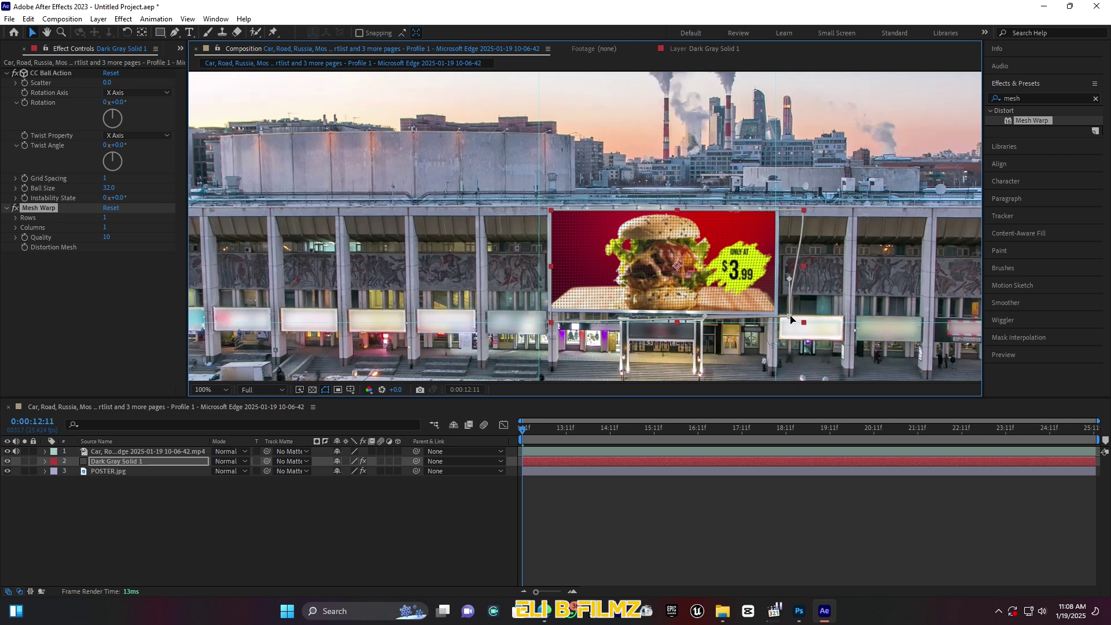
click(802, 211)
drag(799, 217, 778, 214)
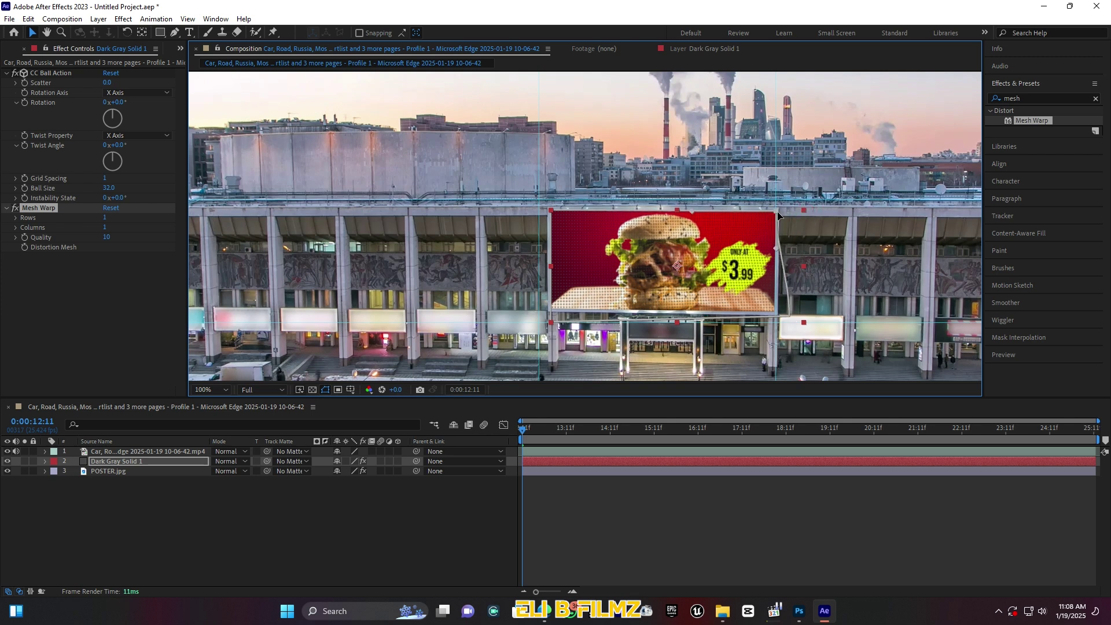
click(797, 321)
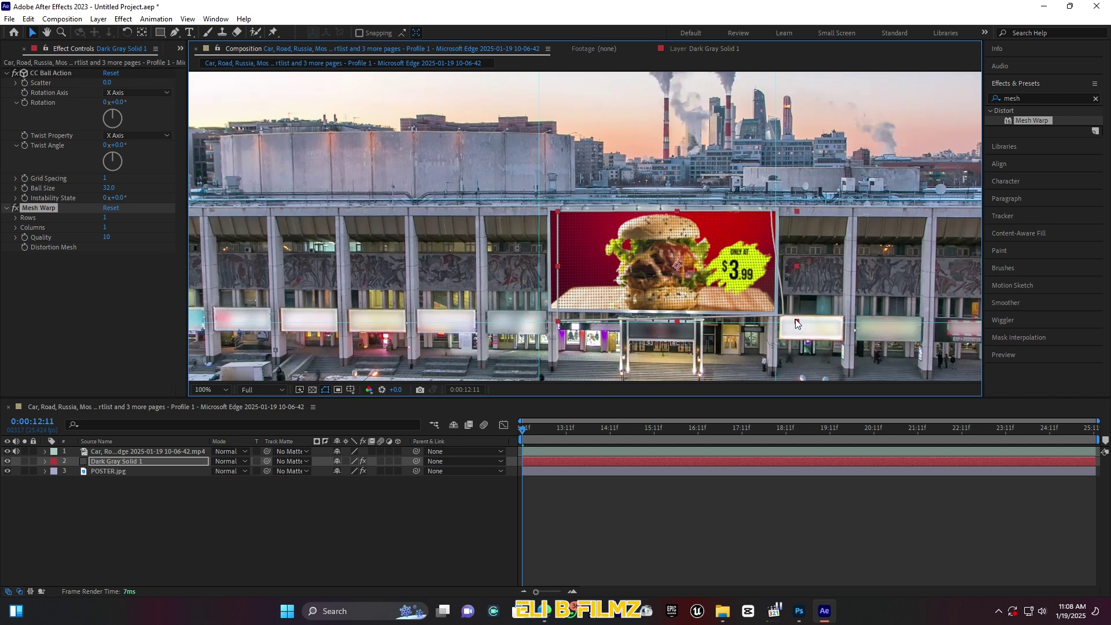
drag(795, 319, 803, 321)
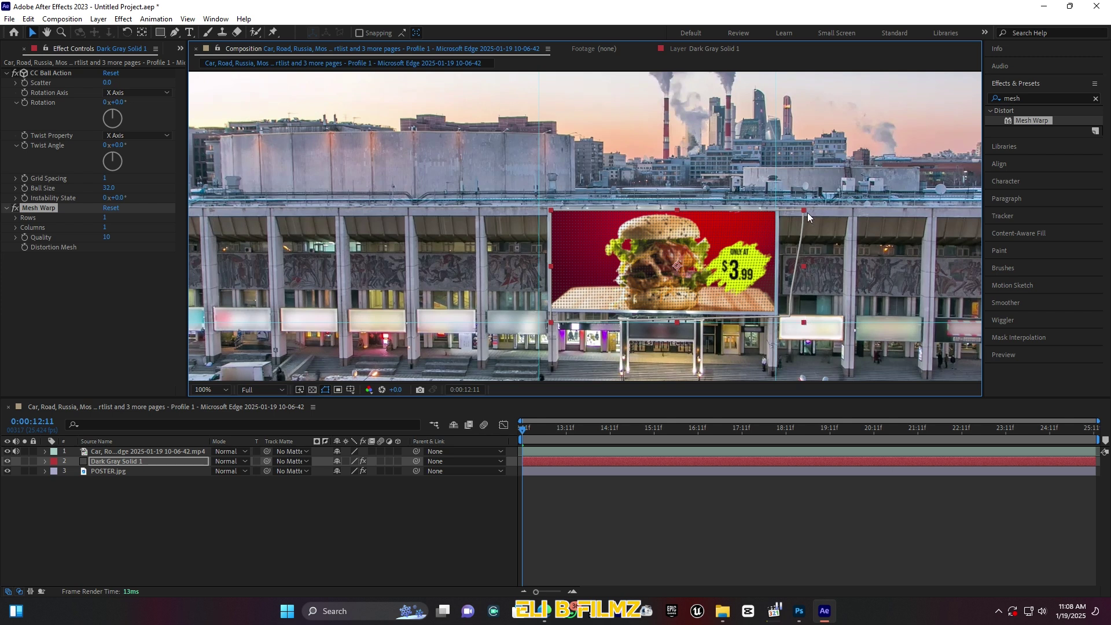
drag(807, 212, 790, 213)
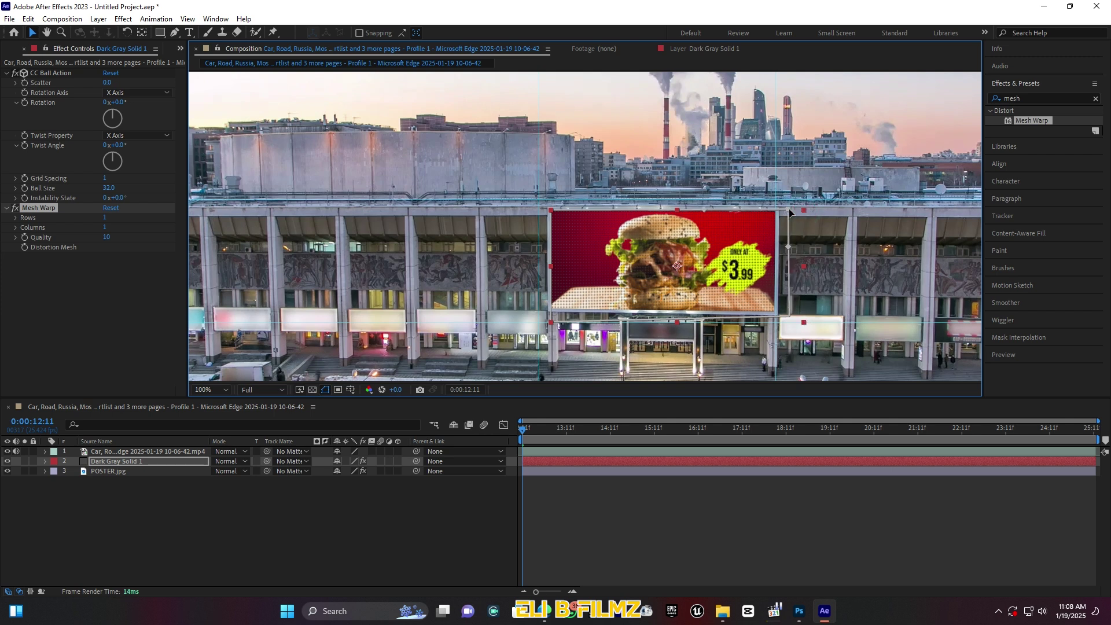
Fine-tune the bottom-left, bottom-right and top-right mesh corners onto the billboard edges.
click(550, 317)
drag(550, 318, 549, 312)
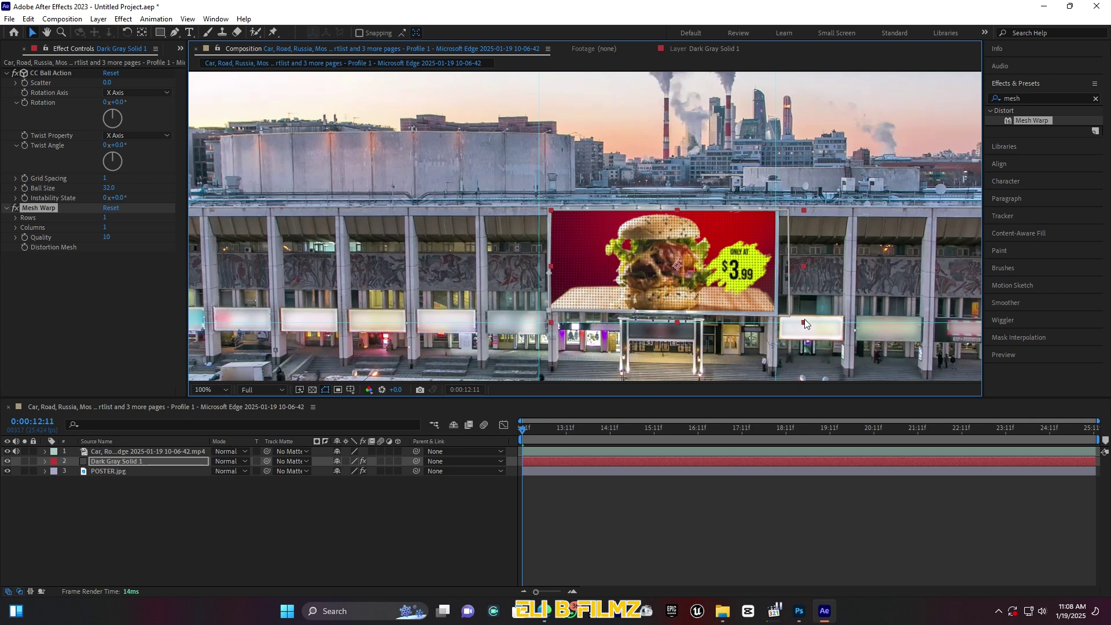
click(787, 313)
drag(785, 314, 776, 313)
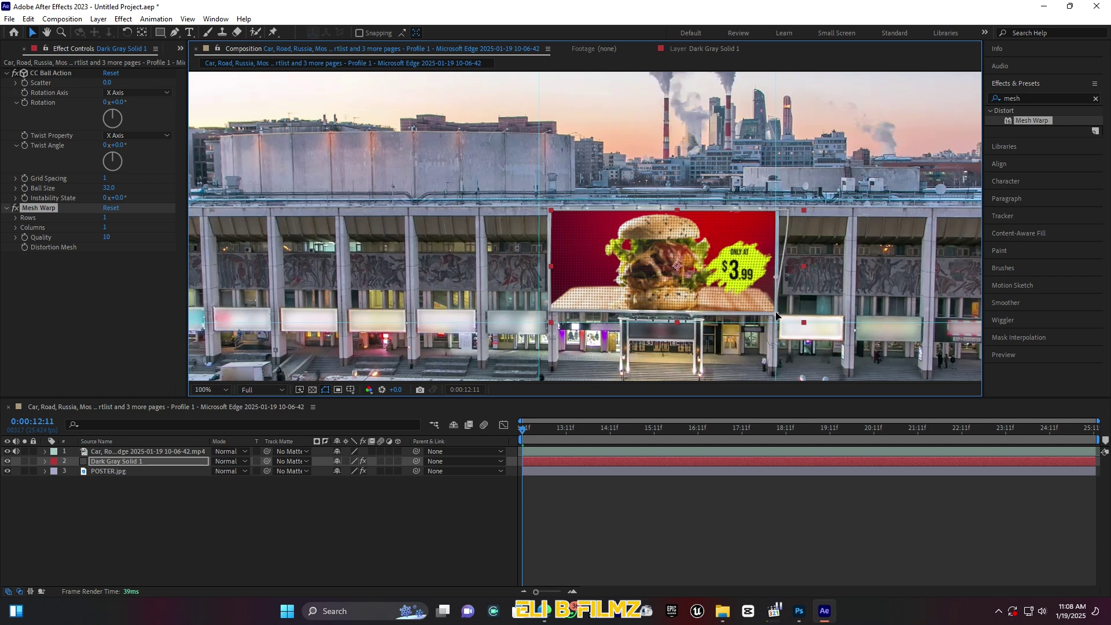
click(782, 212)
drag(781, 212, 777, 213)
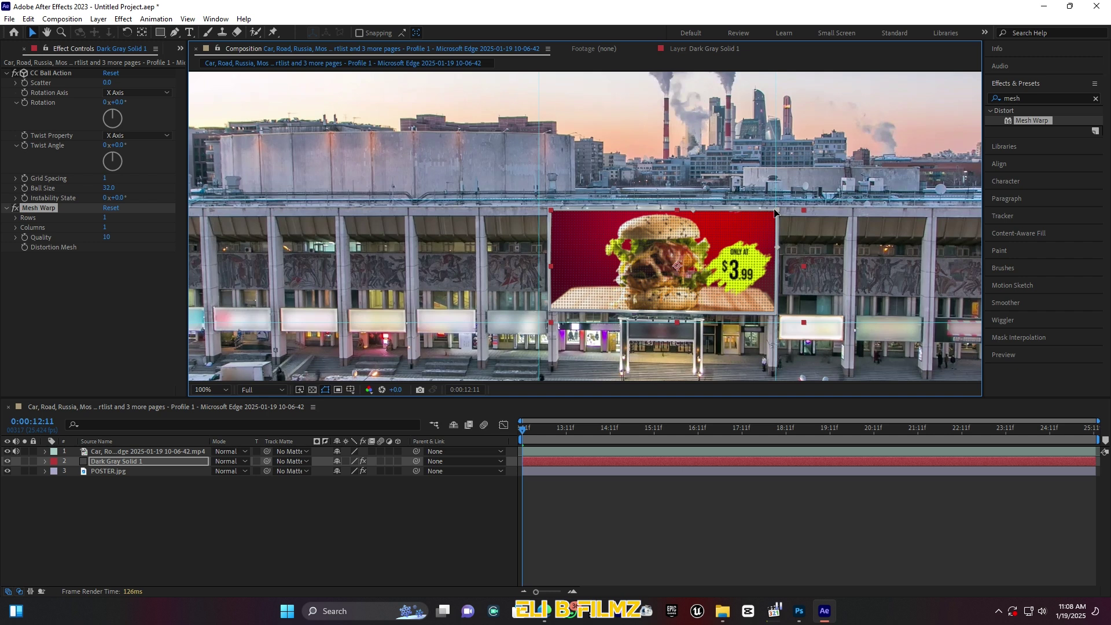
click(223, 508)
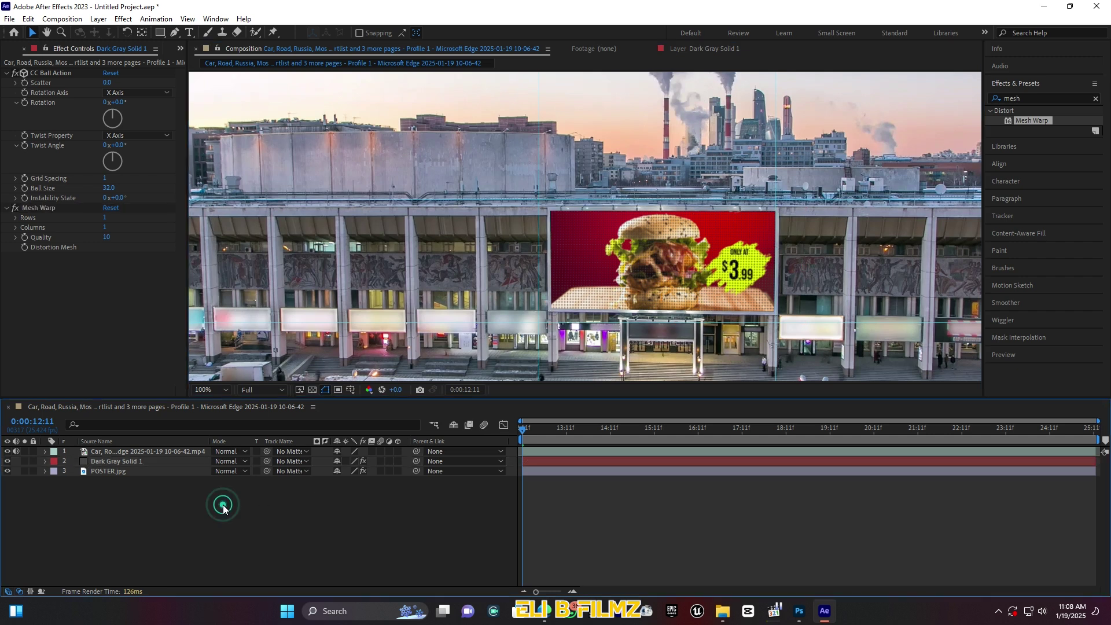
click(122, 461)
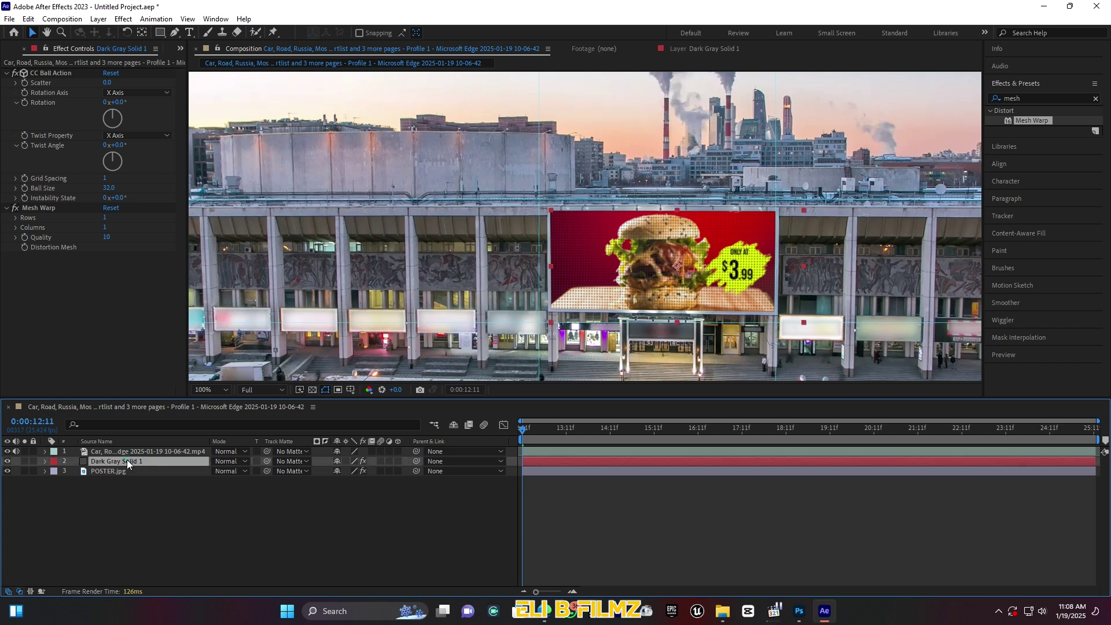
click(121, 504)
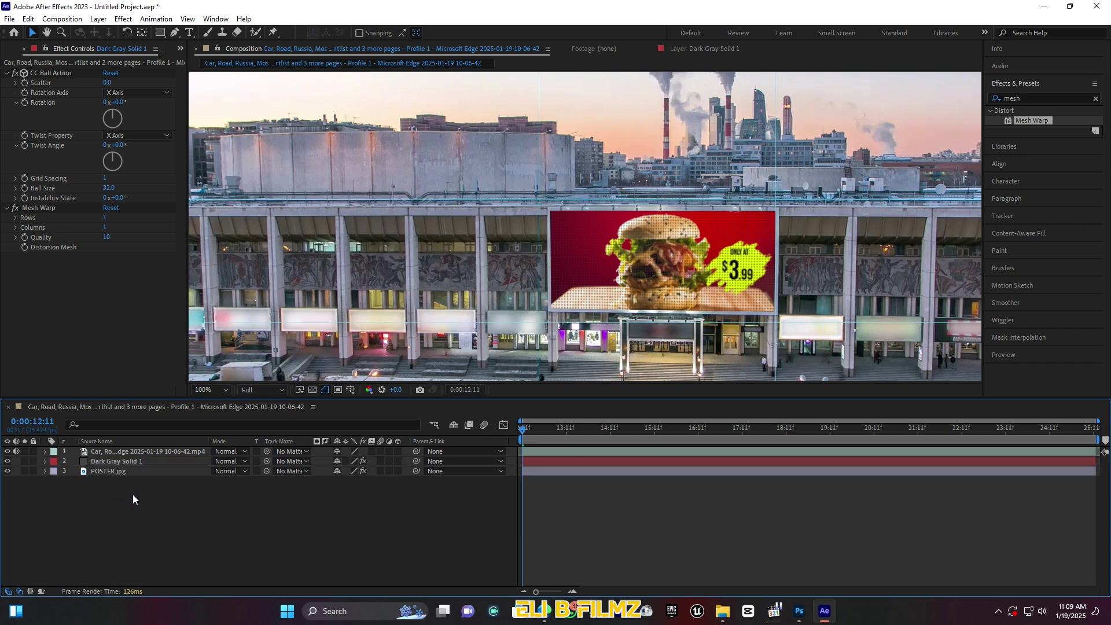
Create a new white solid layer.
right_click(133, 494)
mouse_move(189, 356)
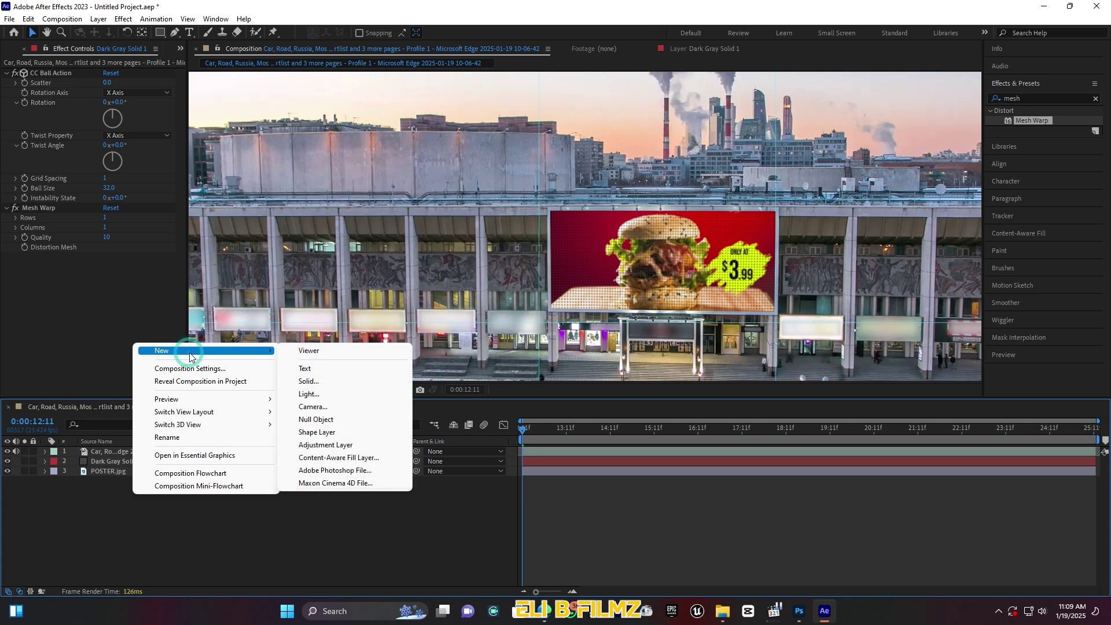
click(334, 381)
click(468, 310)
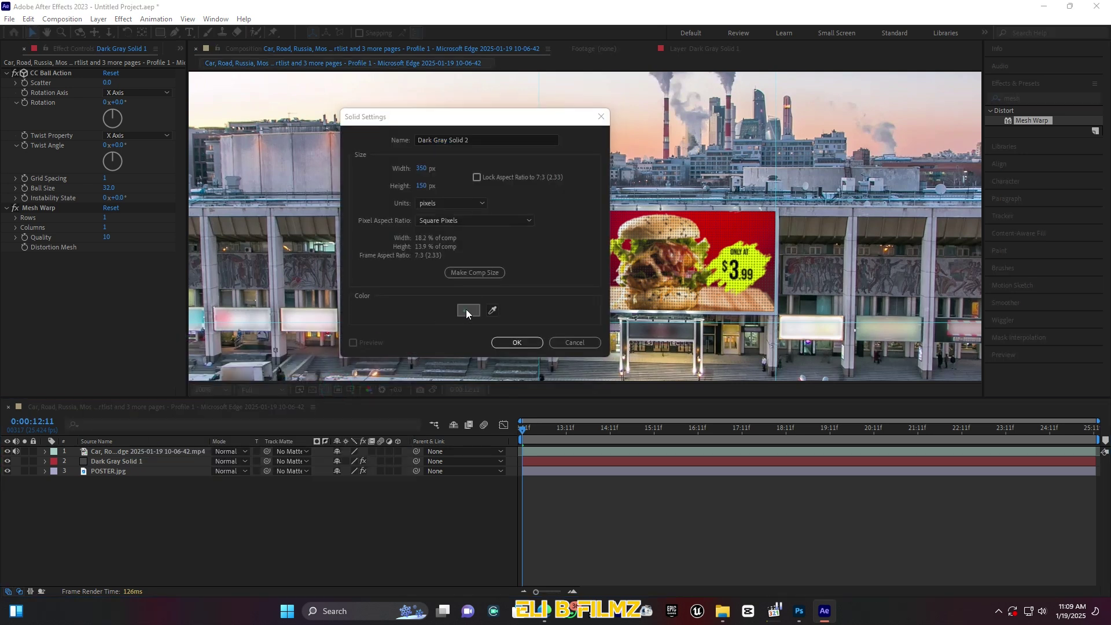
drag(467, 457, 424, 428)
click(697, 433)
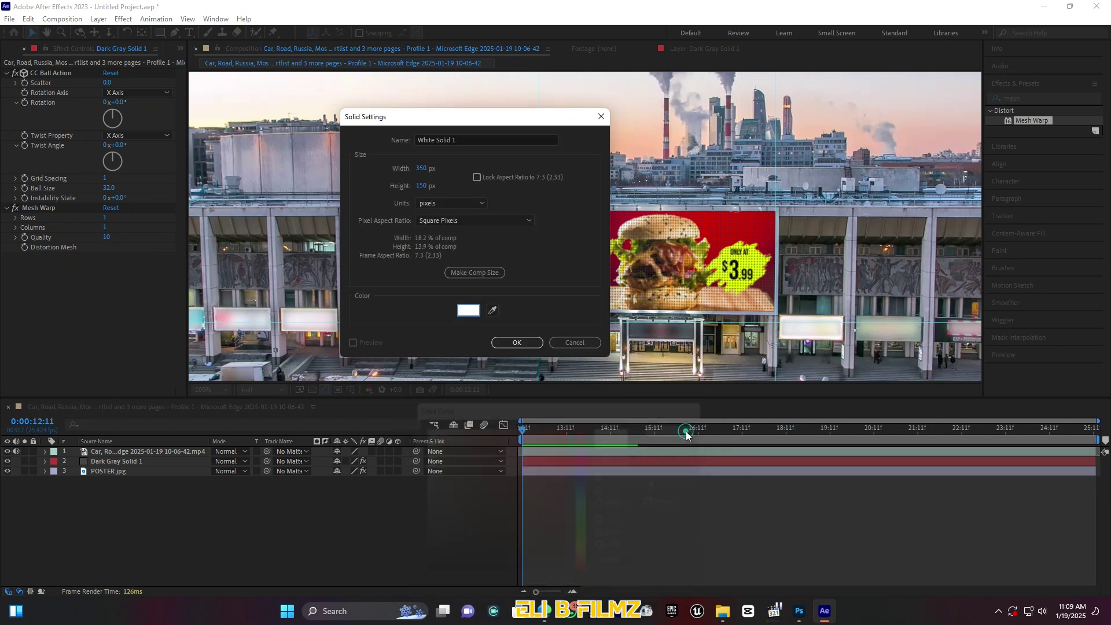
click(536, 342)
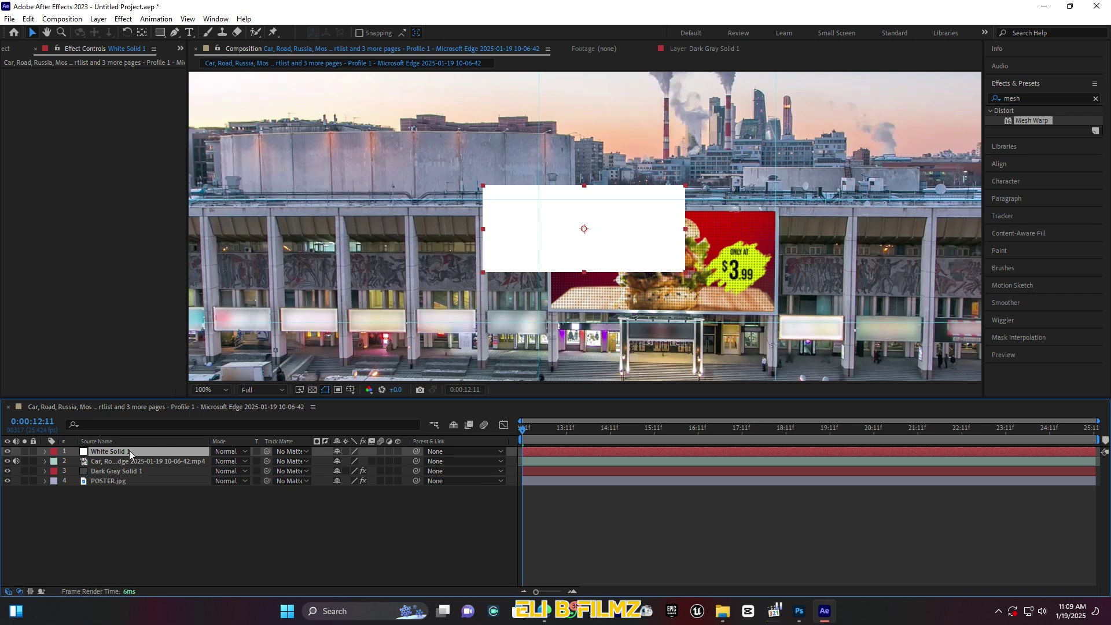
Place White Solid 1 below Dark Gray Solid 1 and stretch it across the billboard.
drag(130, 450, 130, 475)
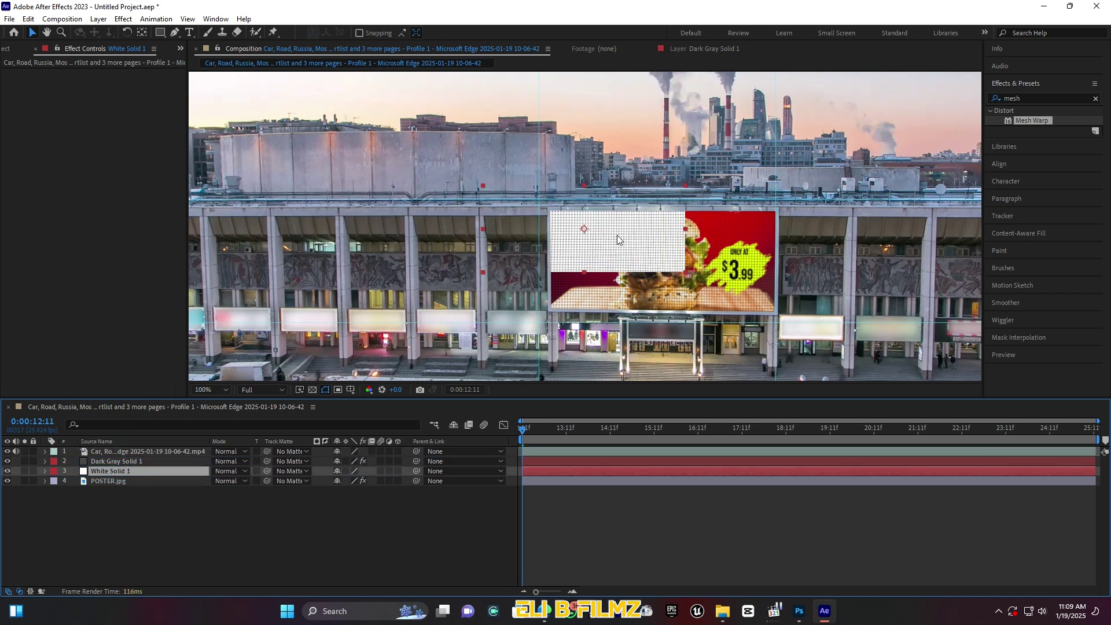
drag(647, 231, 714, 270)
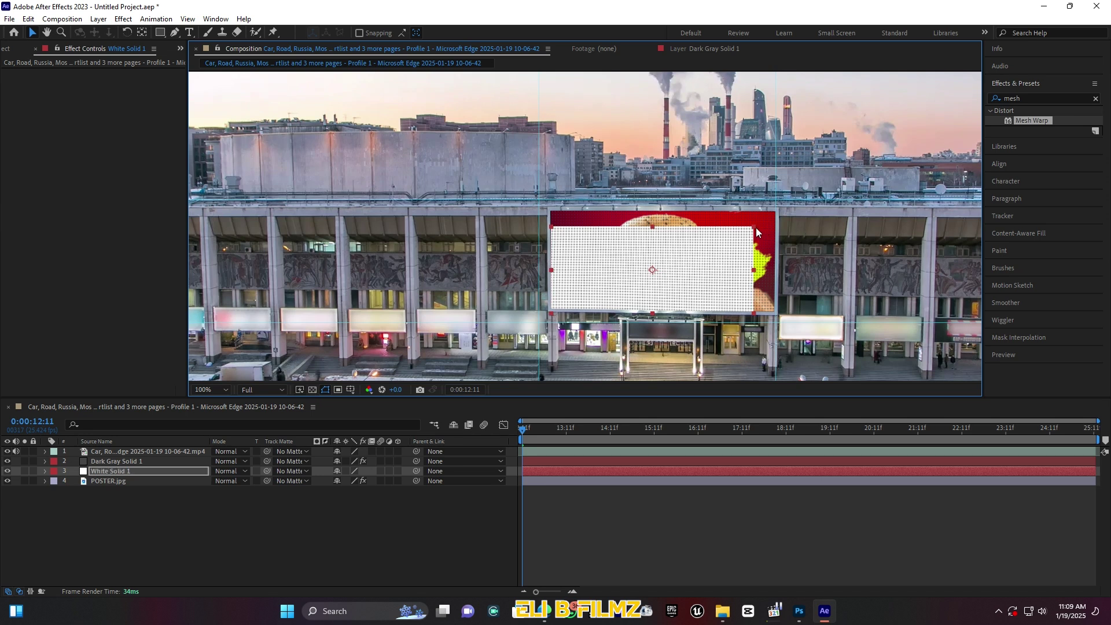
mouse_move(754, 226)
mouse_down()
mouse_move(770, 217)
mouse_move(727, 241)
mouse_move(739, 237)
mouse_up()
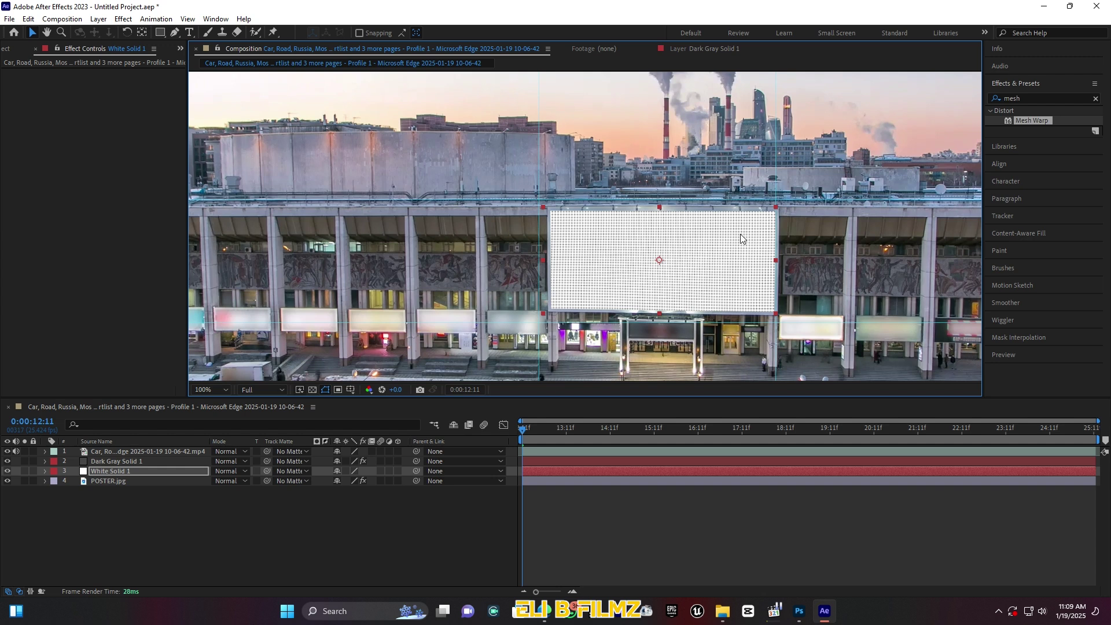
Copy the CC Ball Action and Mesh Warp effects from Dark Gray Solid 1 onto White Solid 1.
click(119, 461)
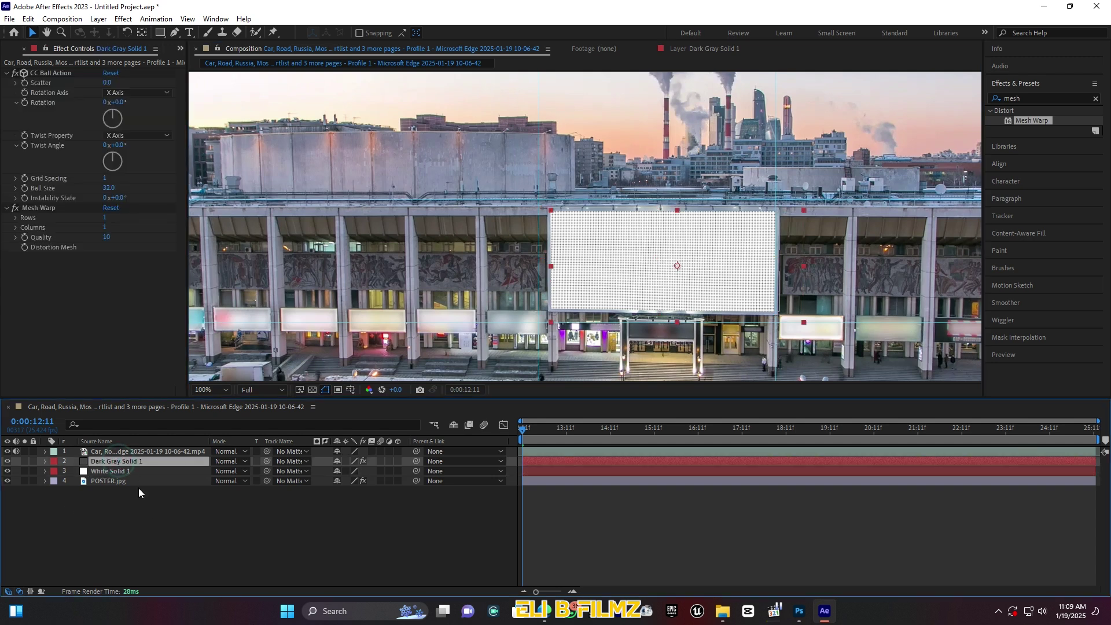
click(53, 72)
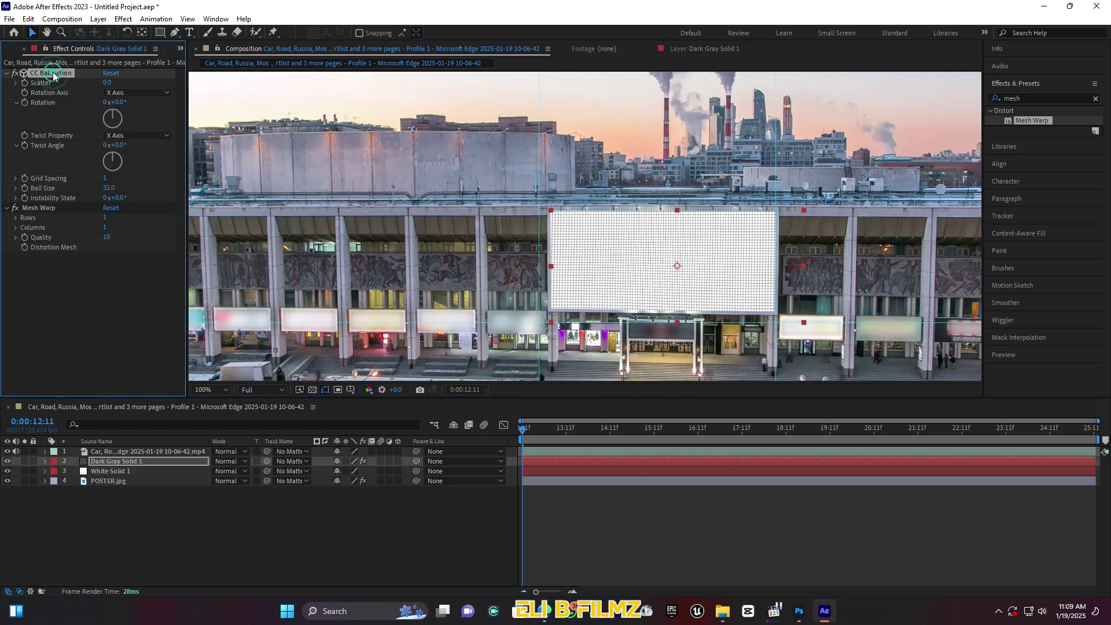
click(40, 209)
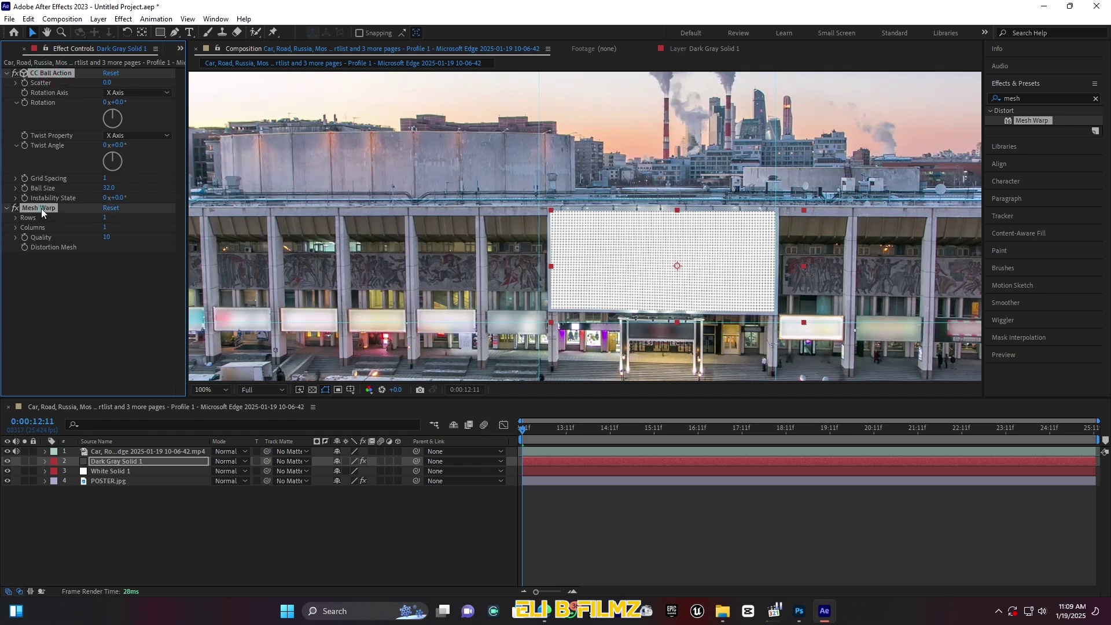
click(113, 471)
key(ctrl+v)
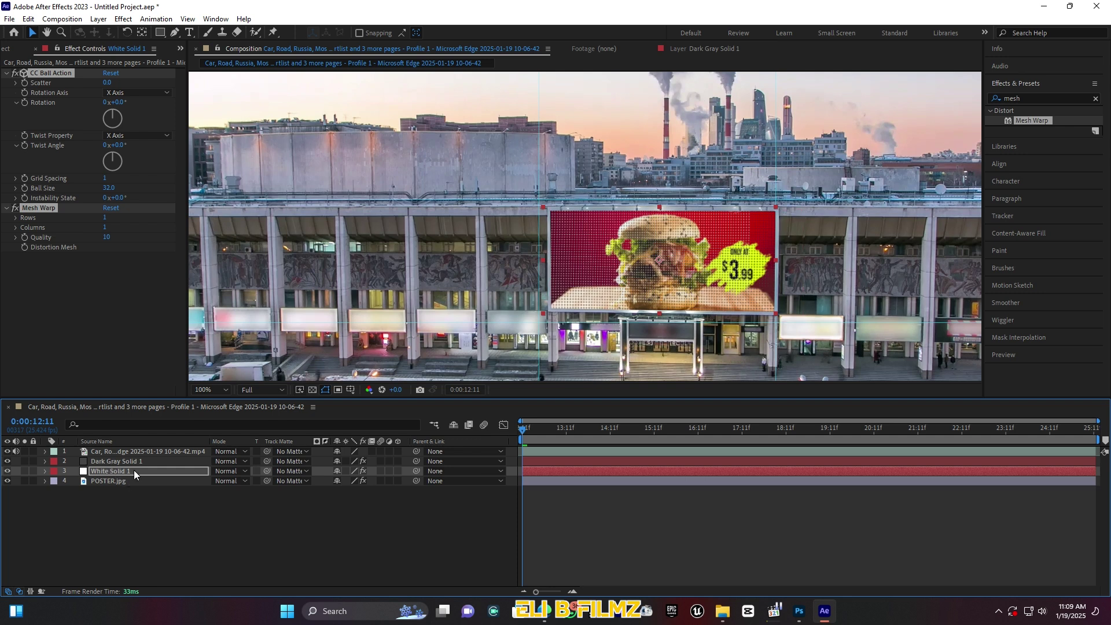
Lower White Solid 1's opacity to 39%.
click(44, 471)
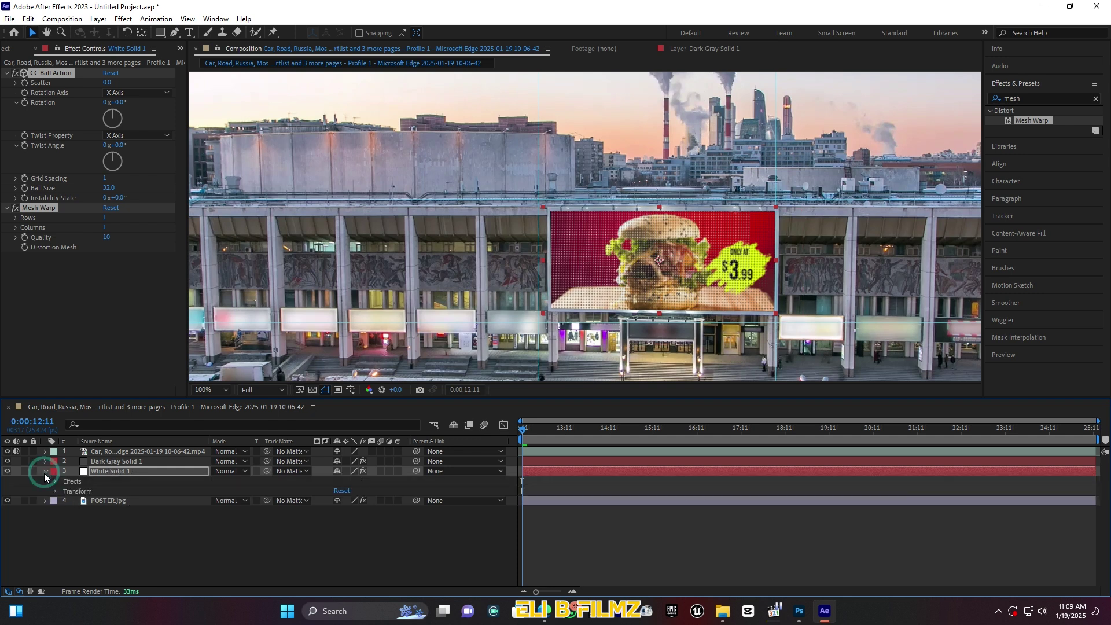
click(54, 492)
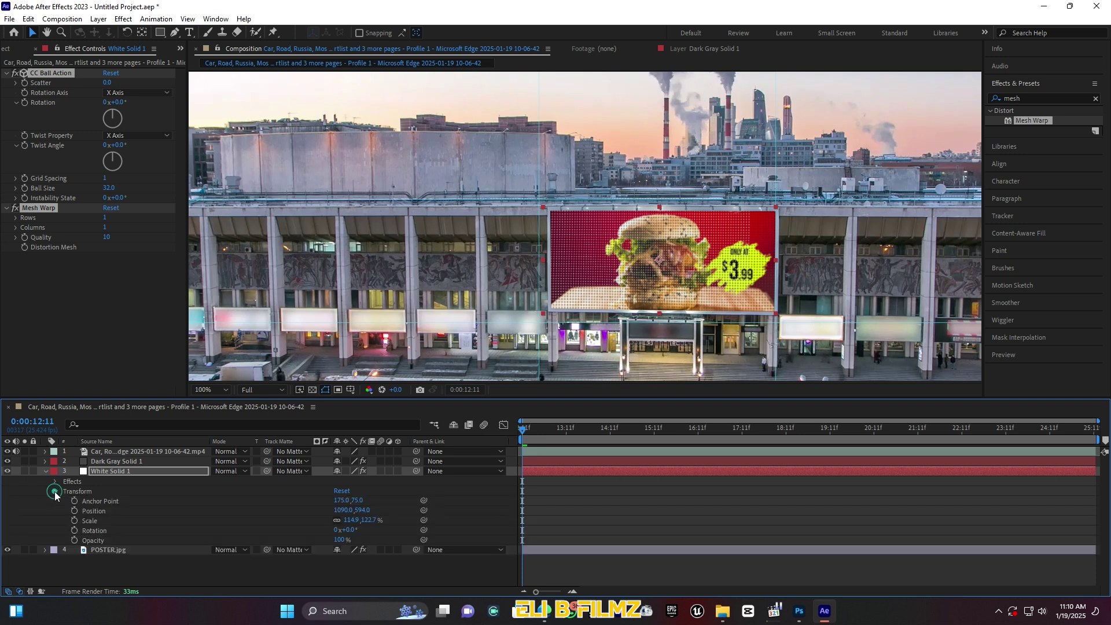
drag(339, 540, 301, 549)
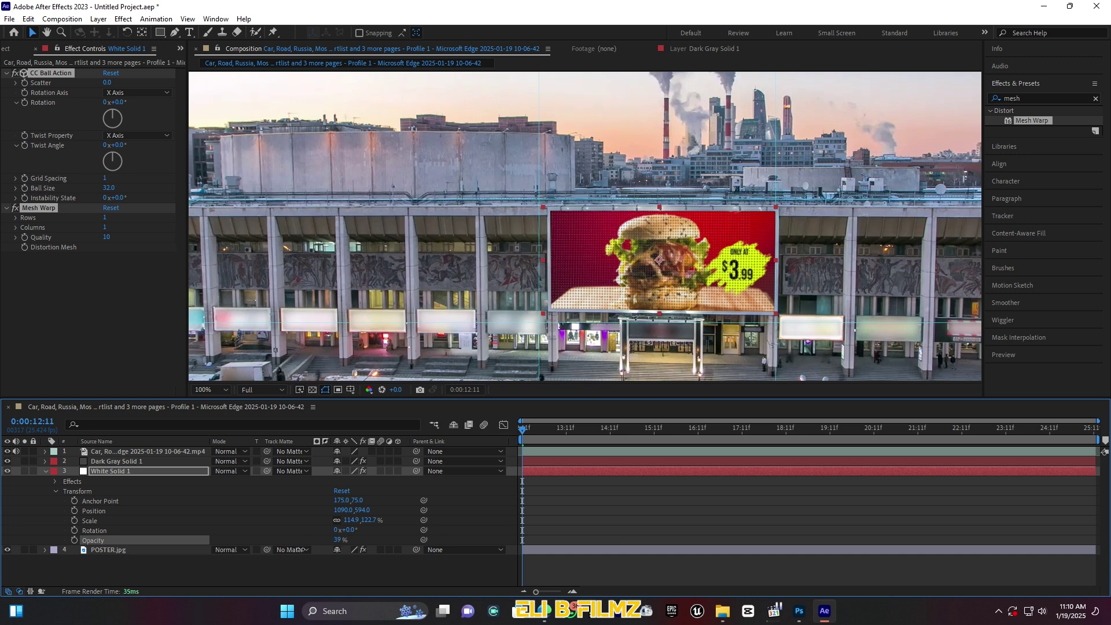
click(46, 470)
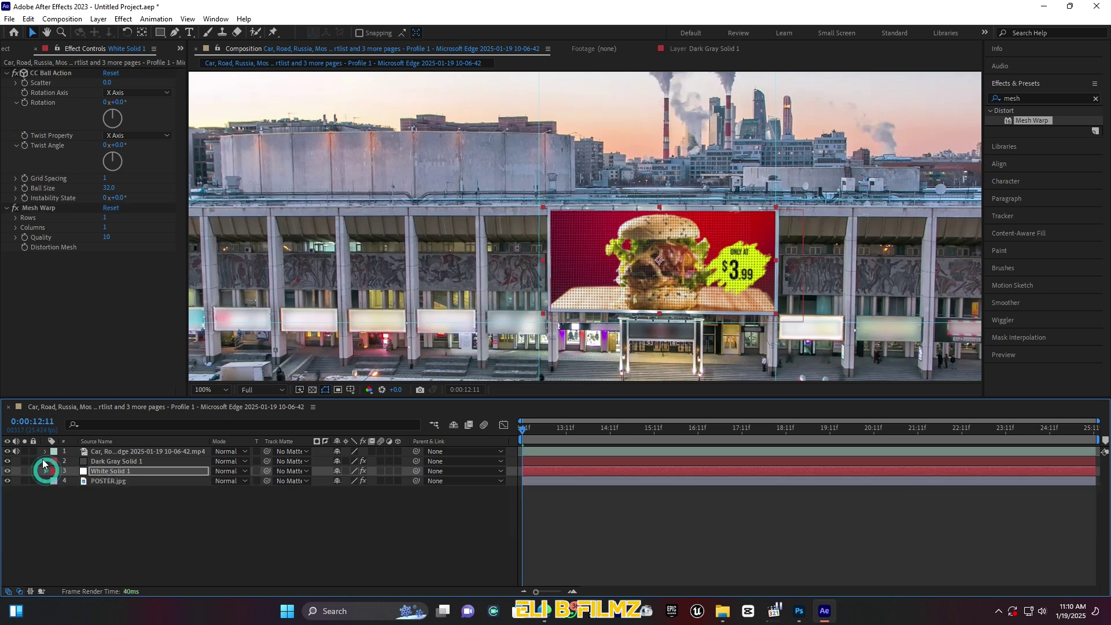
Lower Dark Gray Solid 1's opacity to 28%.
click(44, 460)
click(55, 481)
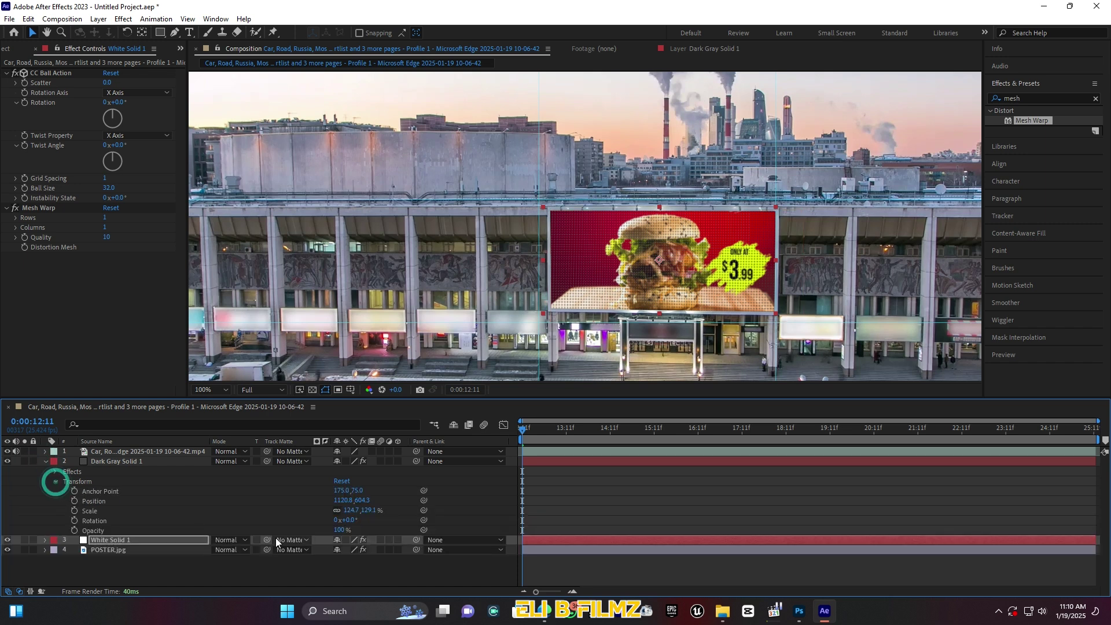
drag(339, 530, 302, 531)
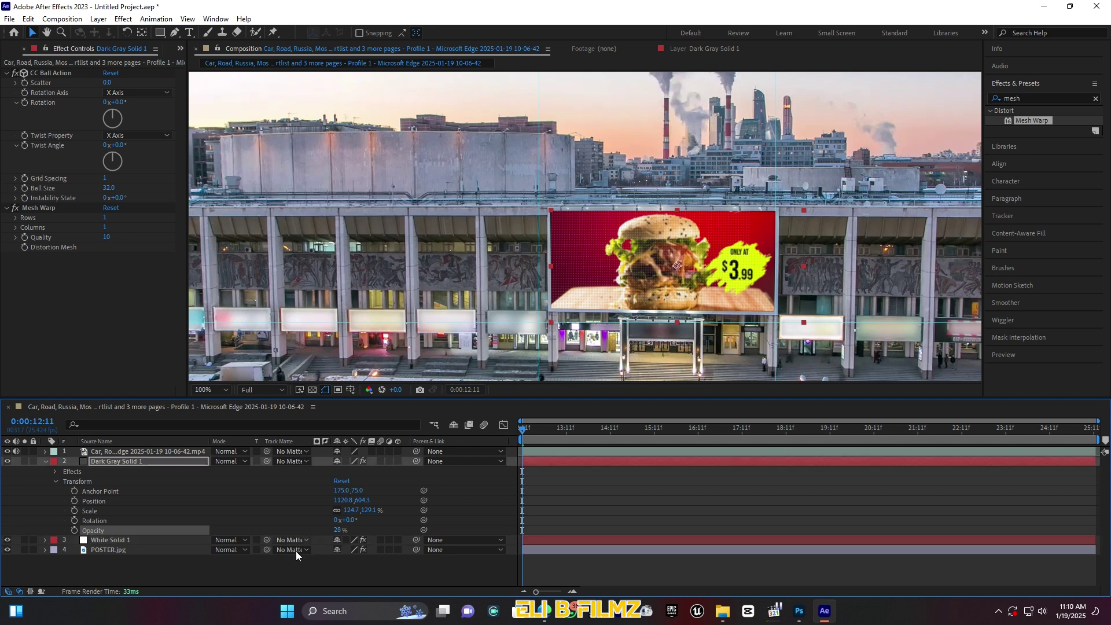
click(283, 568)
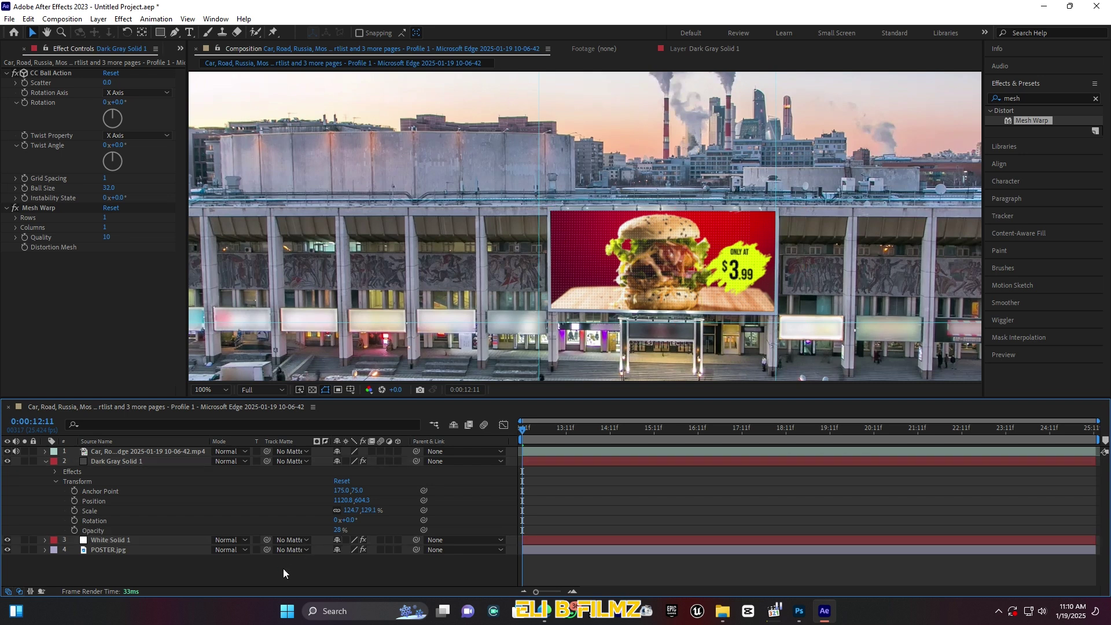
click(46, 461)
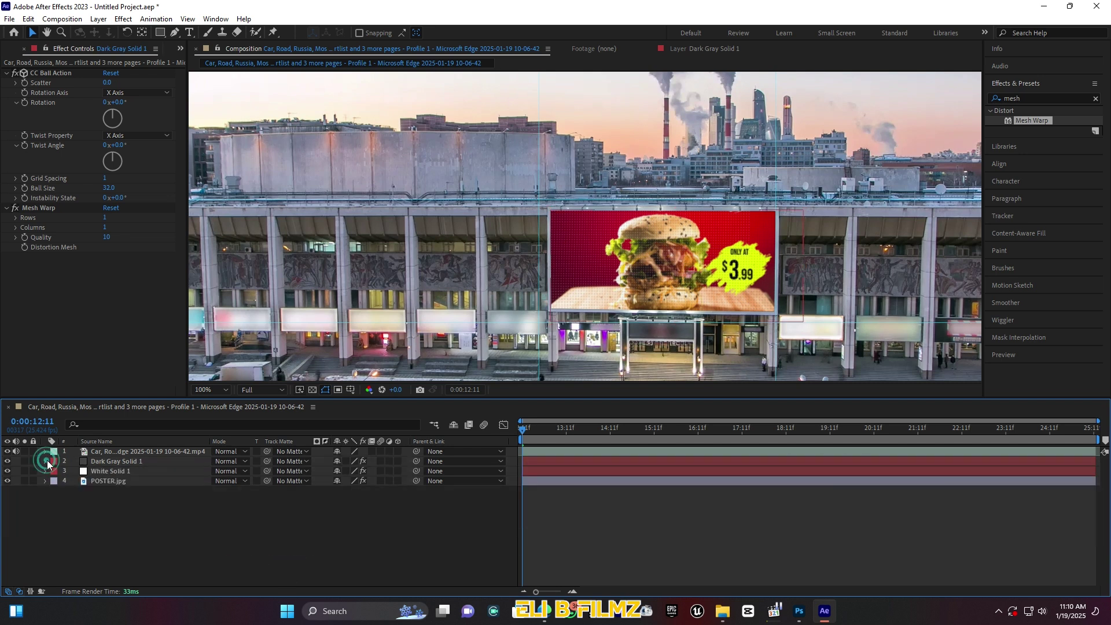
Fit the whole shot in the viewer, scrub through billboard frames, and select POSTER.jpg.
click(226, 387)
click(236, 197)
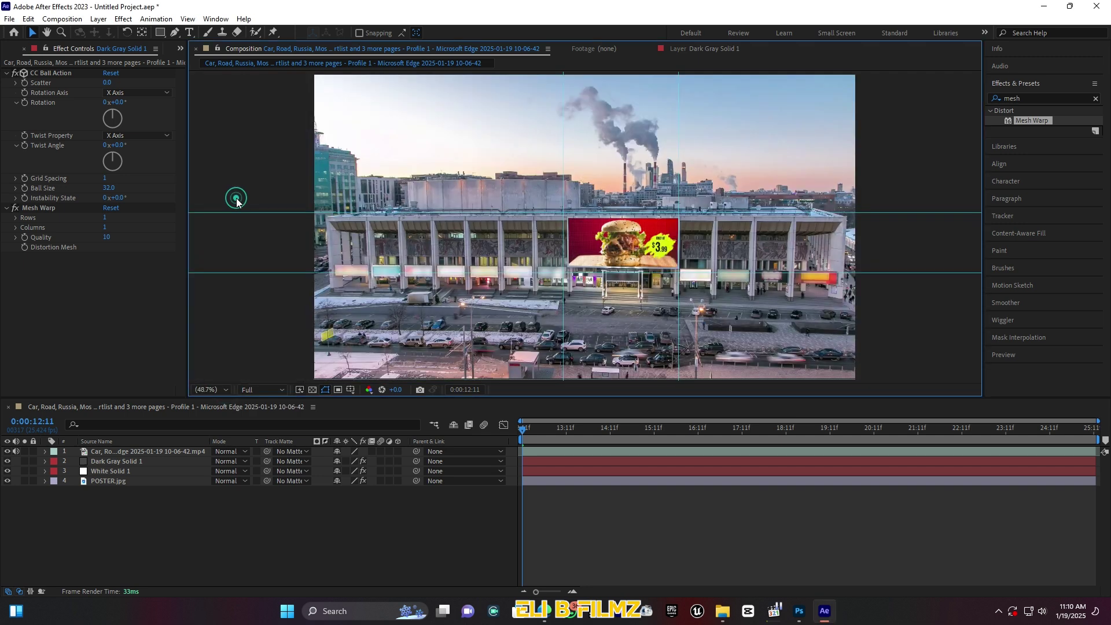
click(280, 534)
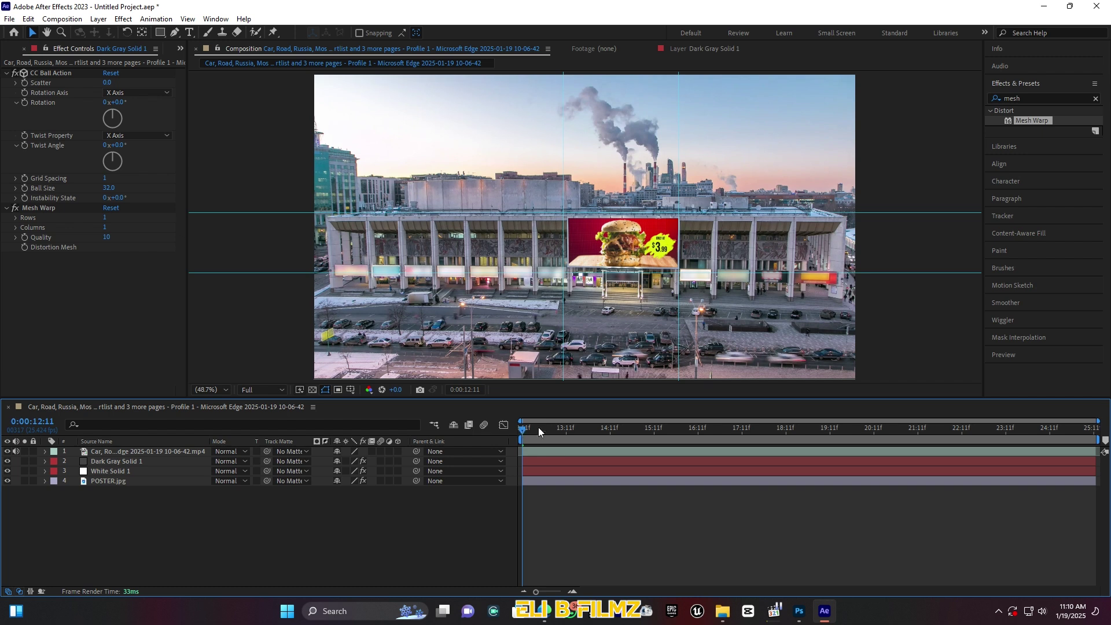
mouse_move(524, 427)
mouse_down()
mouse_move(652, 419)
mouse_move(515, 428)
mouse_up()
click(109, 507)
click(119, 481)
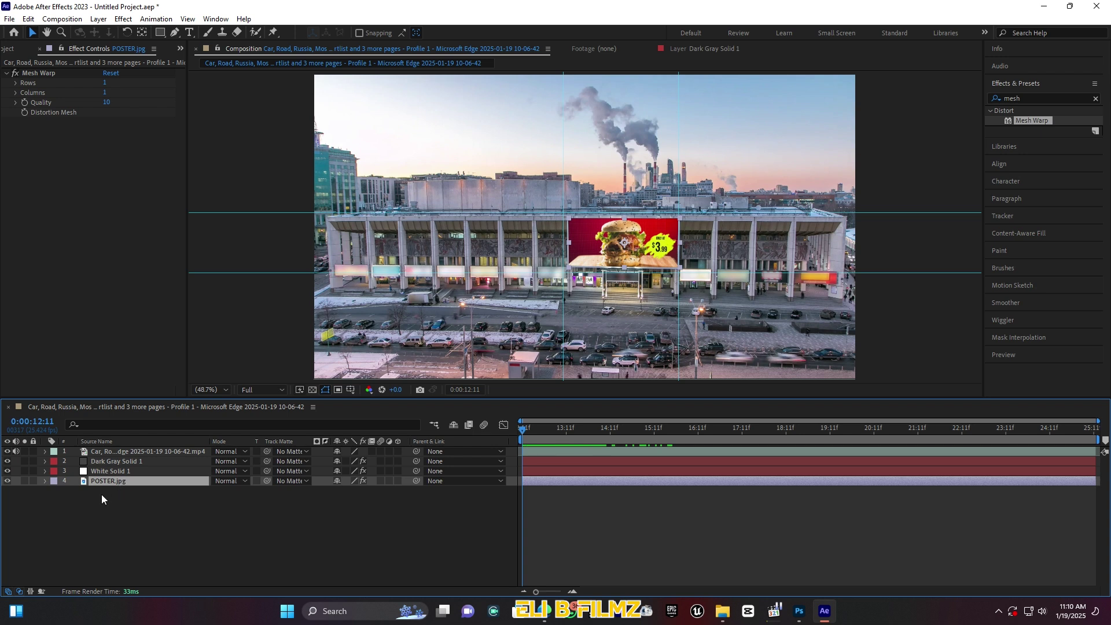
Apply Stylize > Glow to POSTER.jpg from a 'glow' effects search.
click(1038, 97)
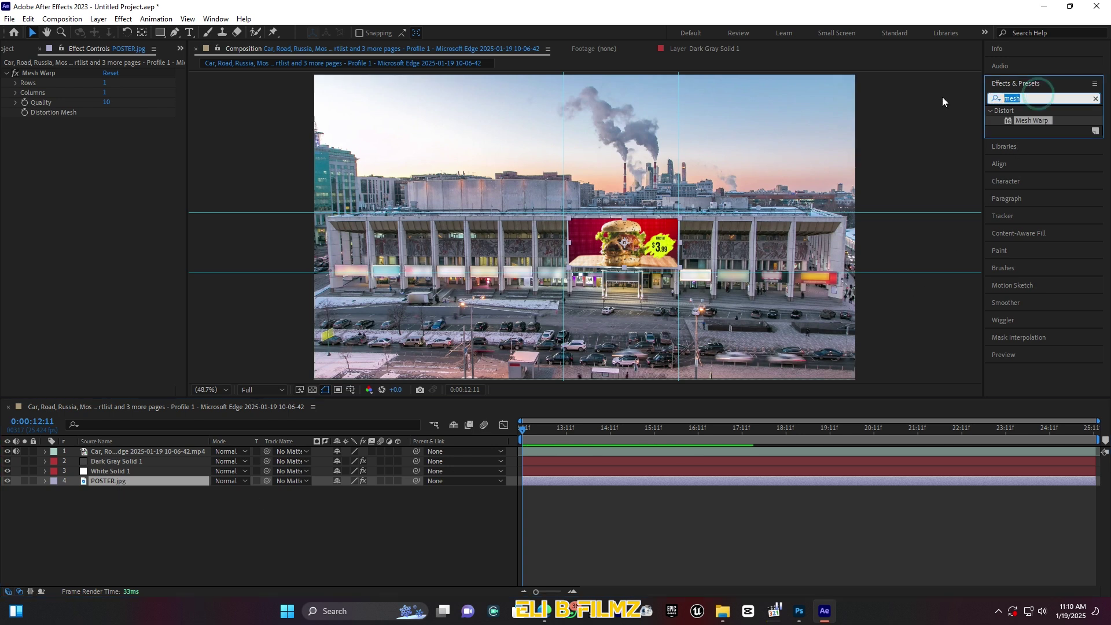
text(glow)
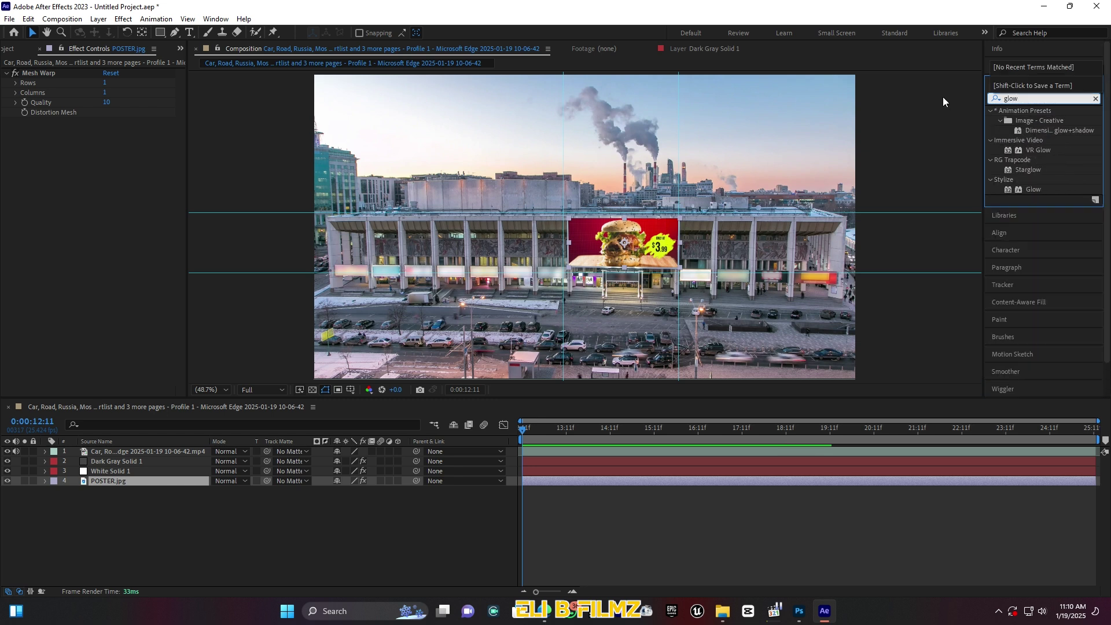
drag(1034, 189, 107, 486)
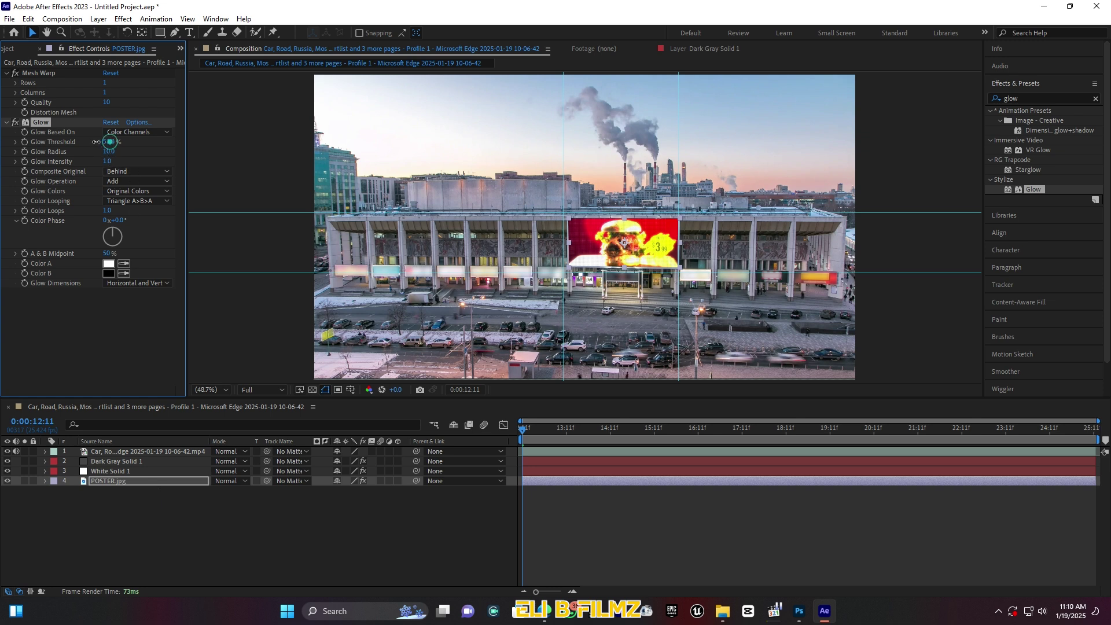
Set Glow Threshold to 80.4%, Glow Radius to 41.0 and Glow Intensity to 0.0.
drag(109, 142, 194, 142)
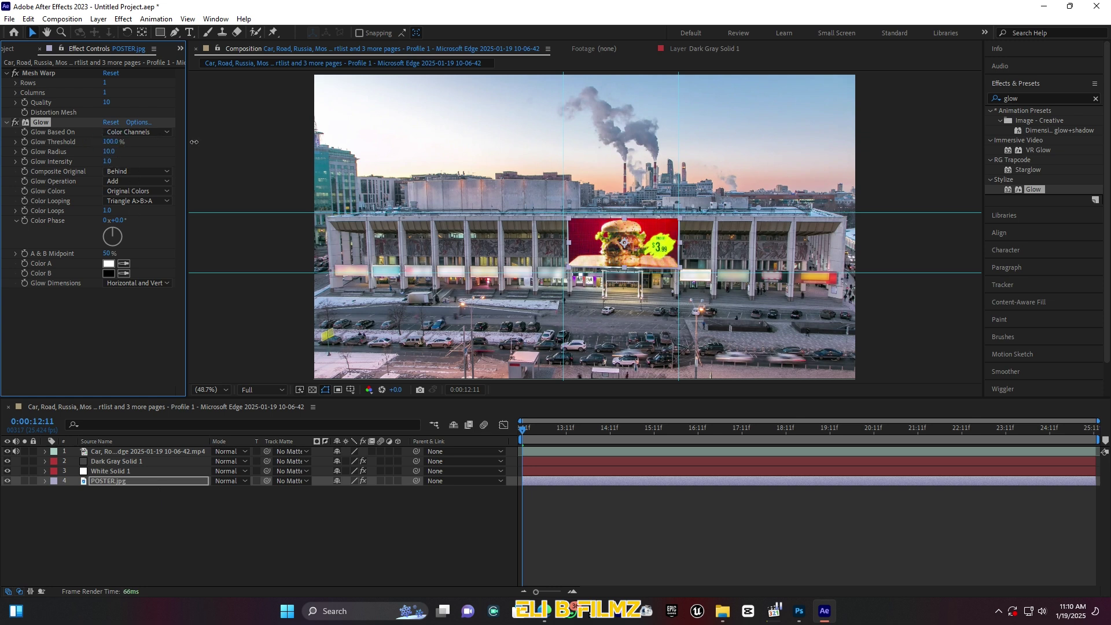
drag(114, 152, 178, 152)
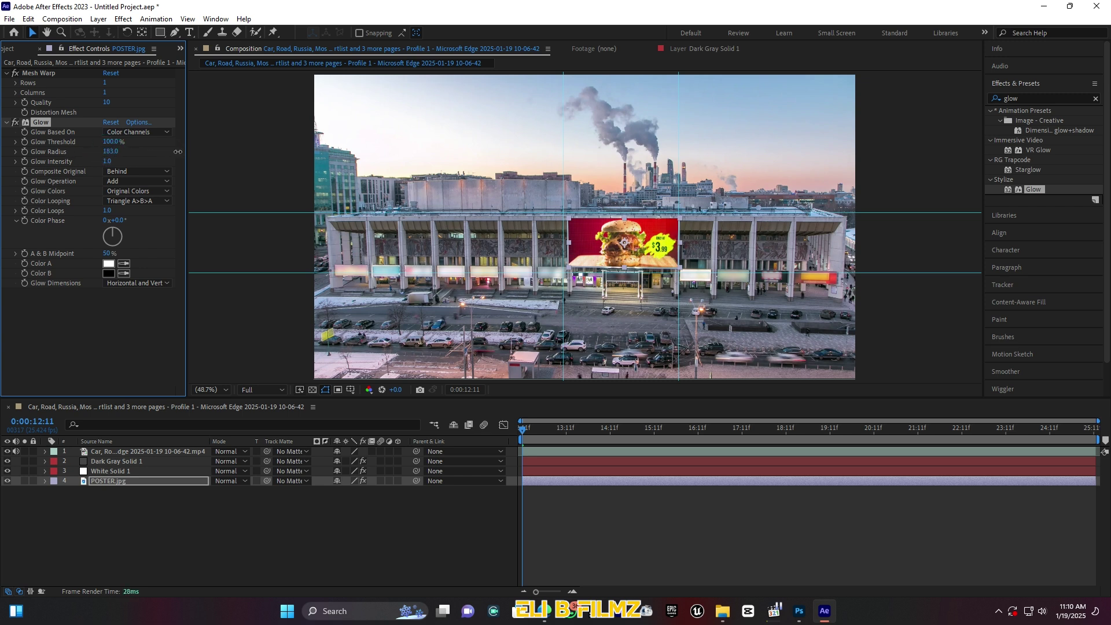
mouse_move(108, 161)
mouse_down()
mouse_move(87, 164)
mouse_move(168, 160)
mouse_move(48, 169)
mouse_up()
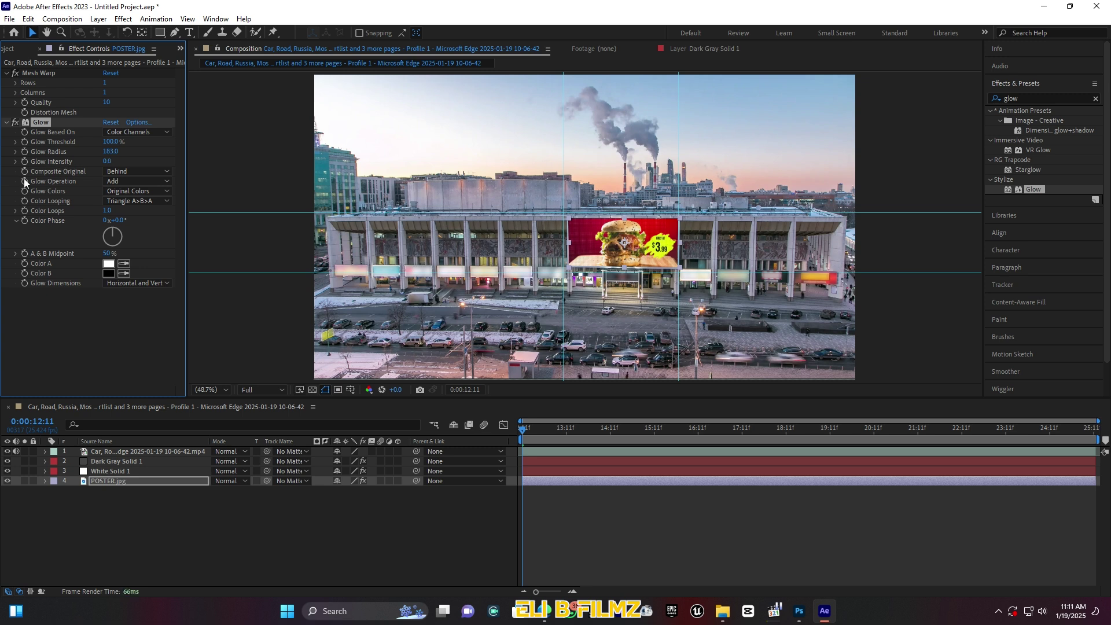
drag(108, 160, 89, 161)
drag(114, 141, 24, 152)
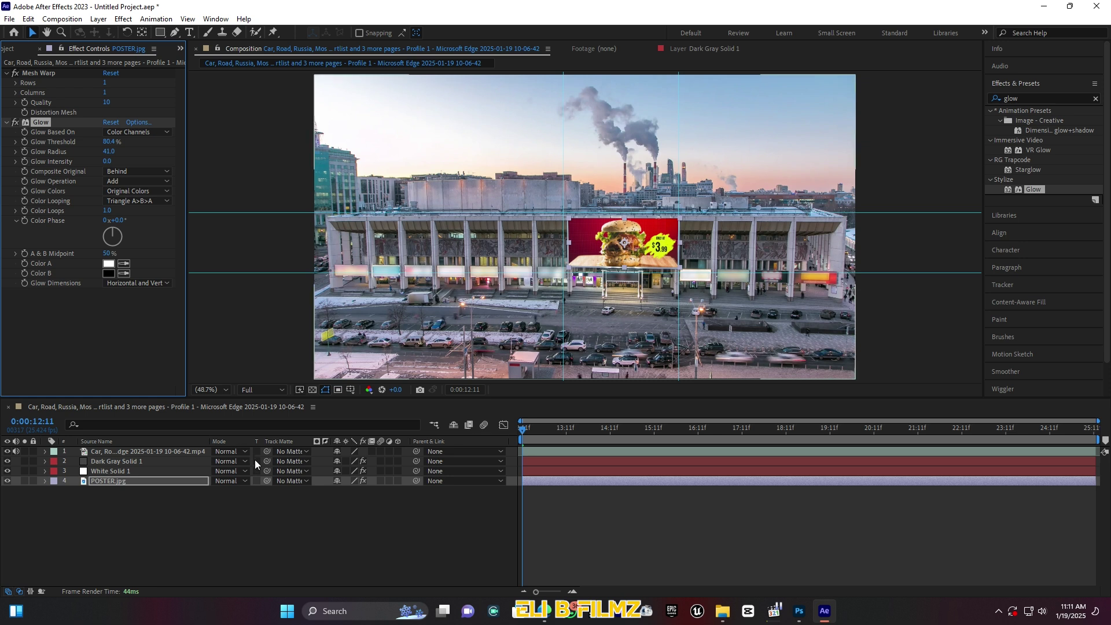
click(250, 512)
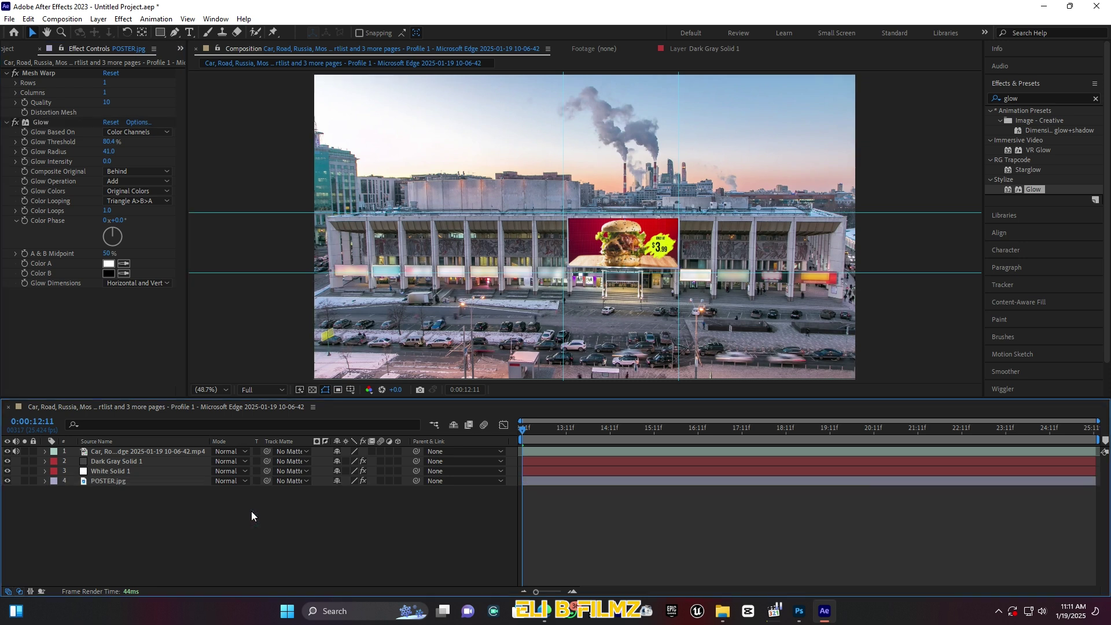
Create a new adjustment layer, Adjustment Layer 1, at the top of the timeline.
right_click(224, 535)
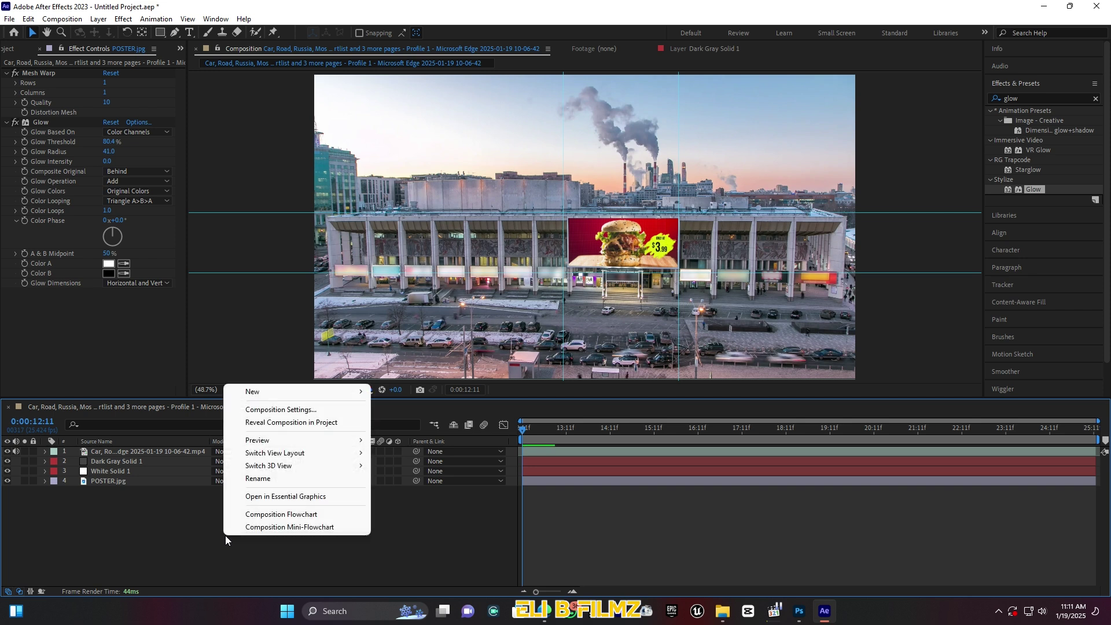
mouse_move(298, 393)
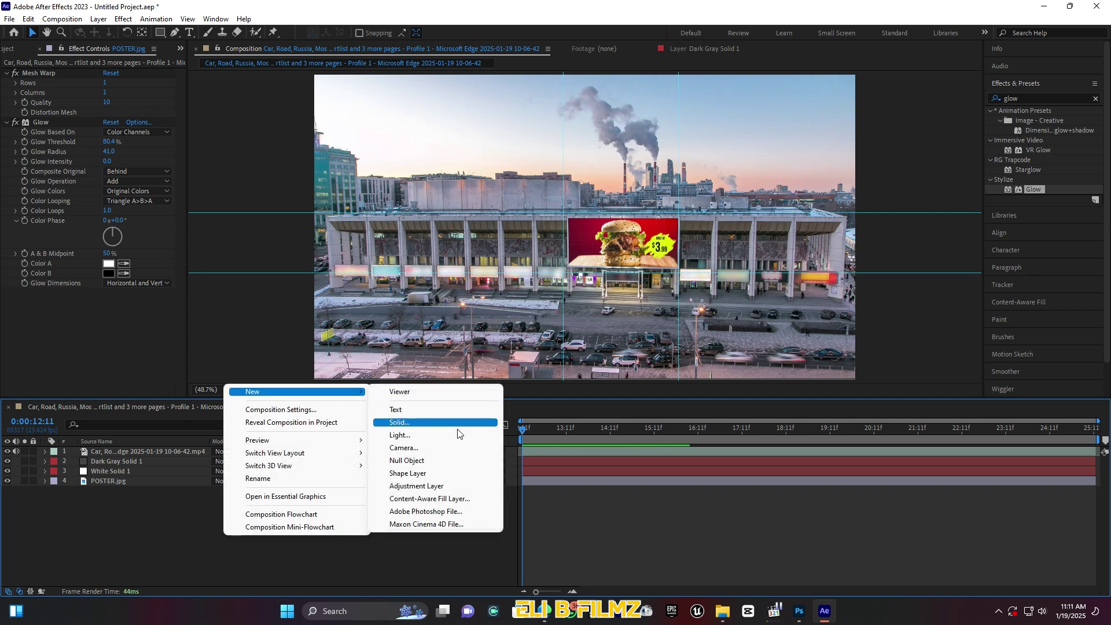
click(445, 486)
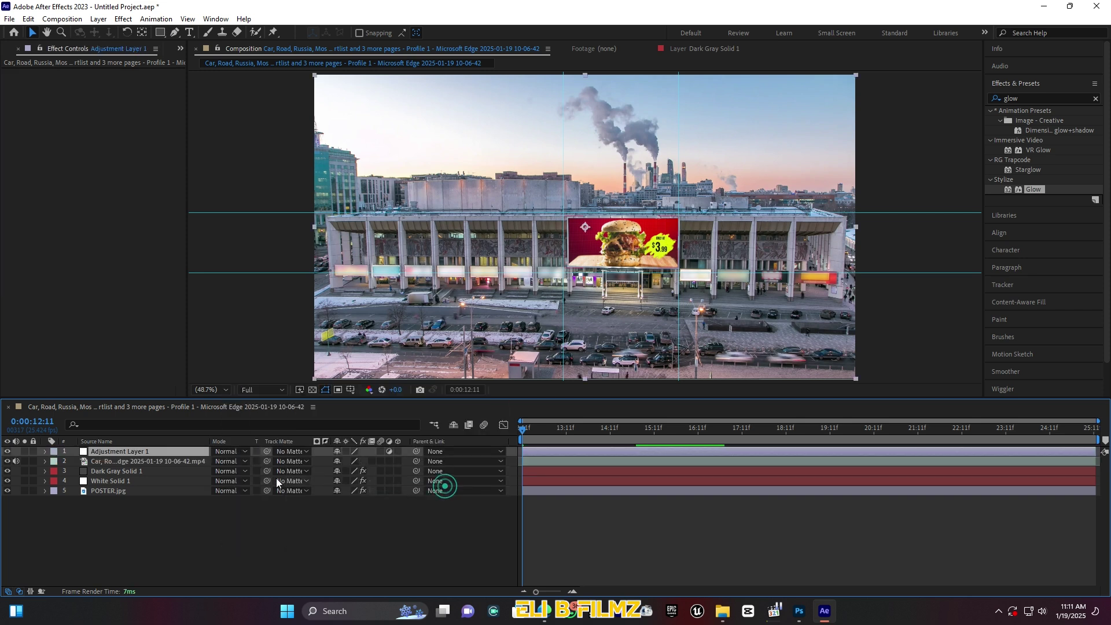
click(179, 452)
Search Effects & Presets for 'noise' and apply Noise to Adjustment Layer 1.
click(1040, 95)
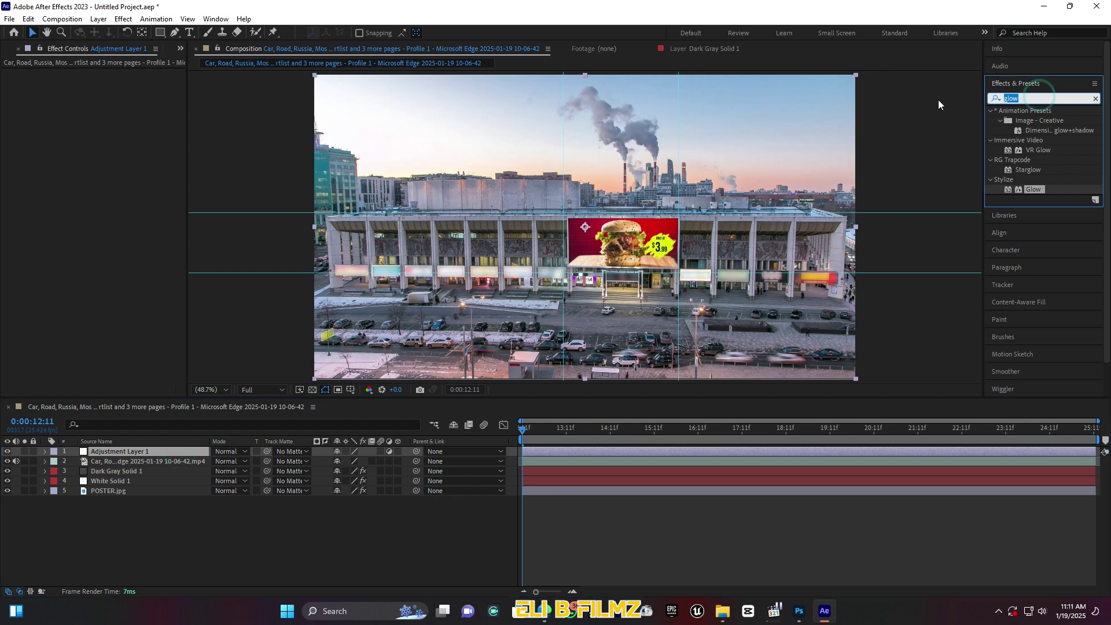
text(noise)
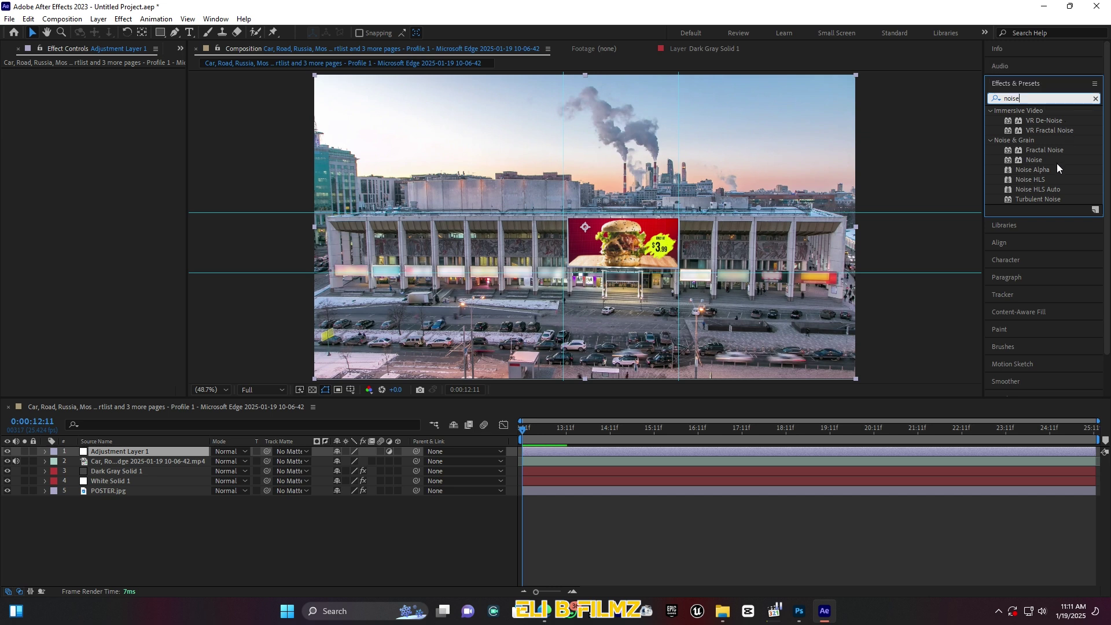
scroll(1056, 163, down, 1)
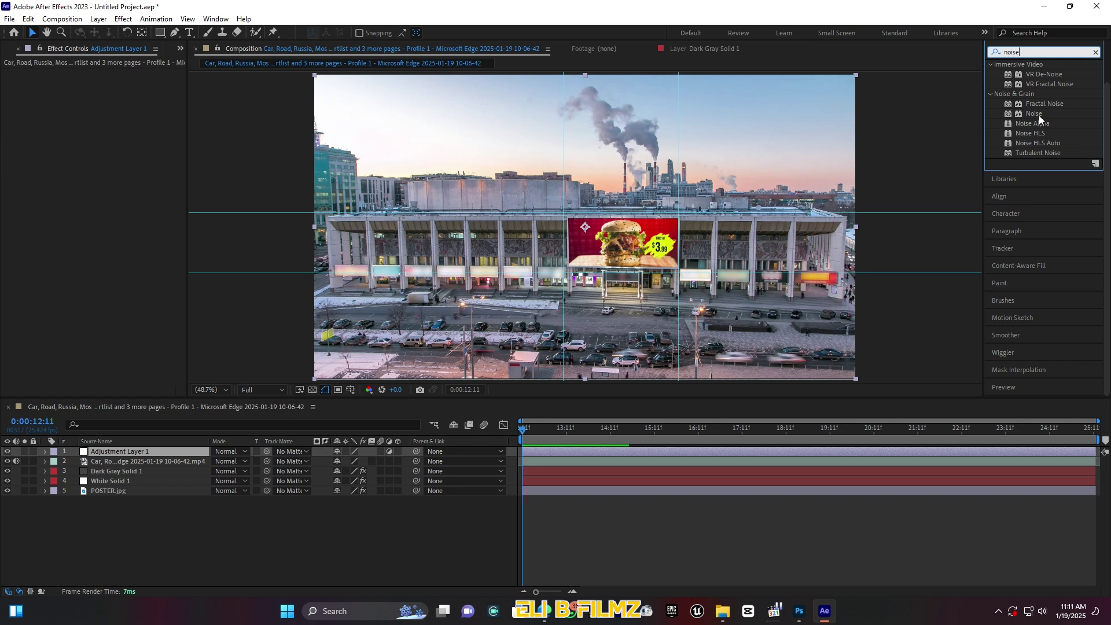
drag(1034, 113, 134, 453)
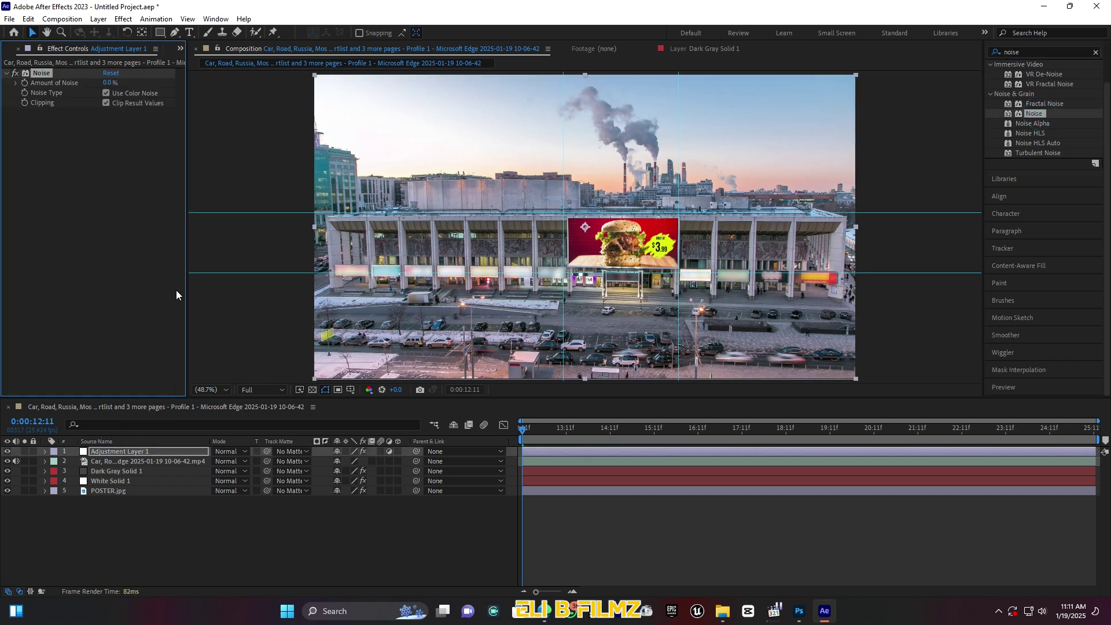
Set the Noise effect's Amount of Noise to 10% on Adjustment Layer 1.
click(109, 83)
drag(115, 82, 114, 83)
scroll(500, 182, up, 4)
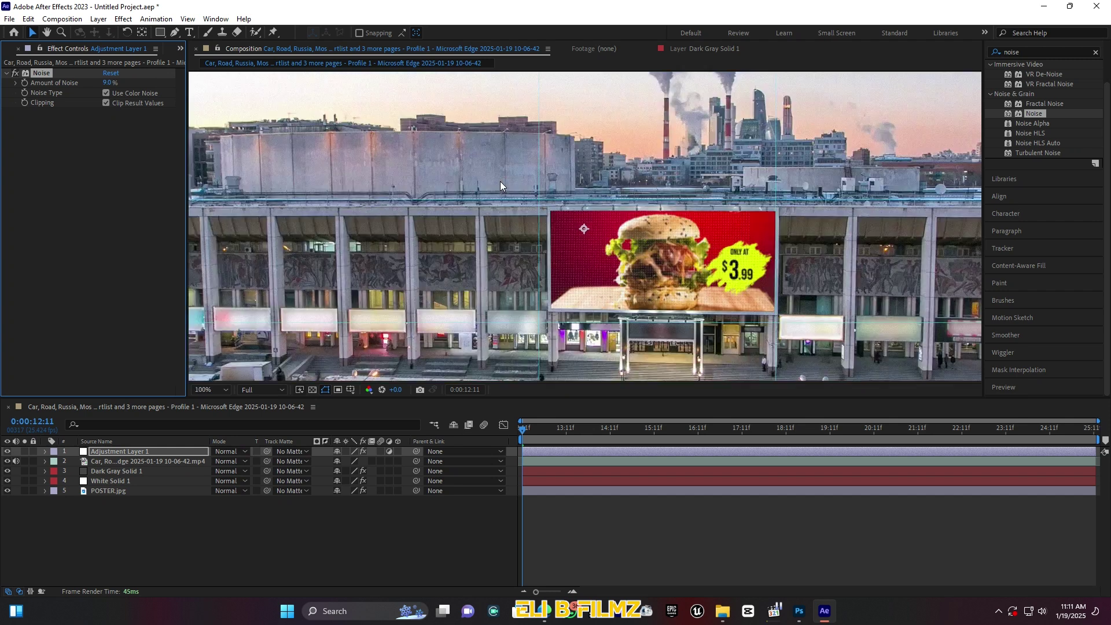
drag(104, 80, 68, 83)
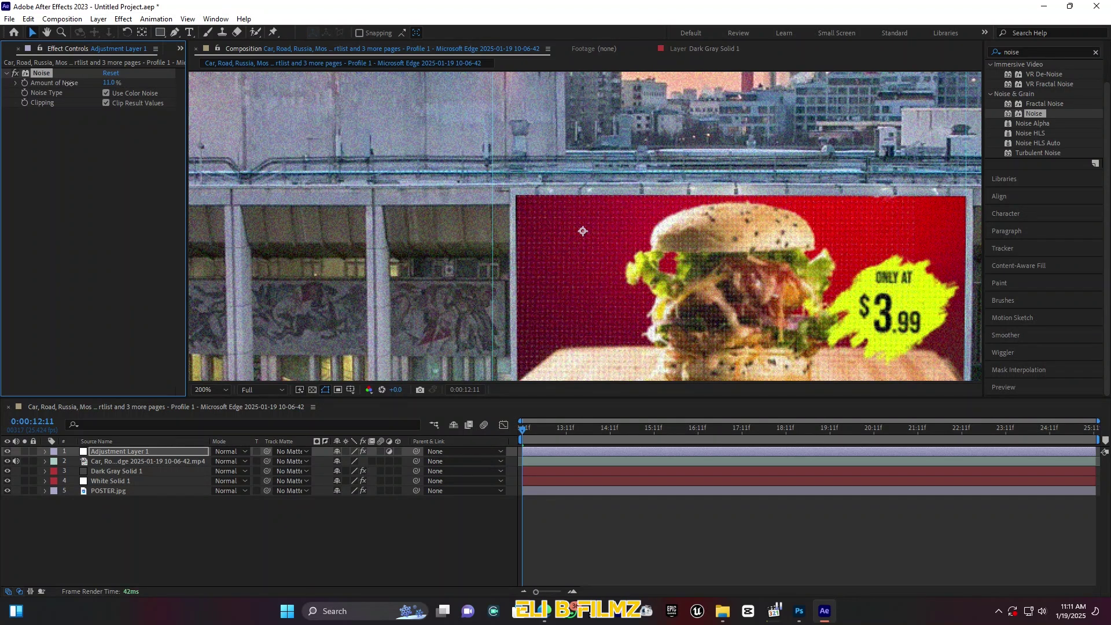
Fit the composition in the viewer and play a preview of the billboard shot.
click(226, 390)
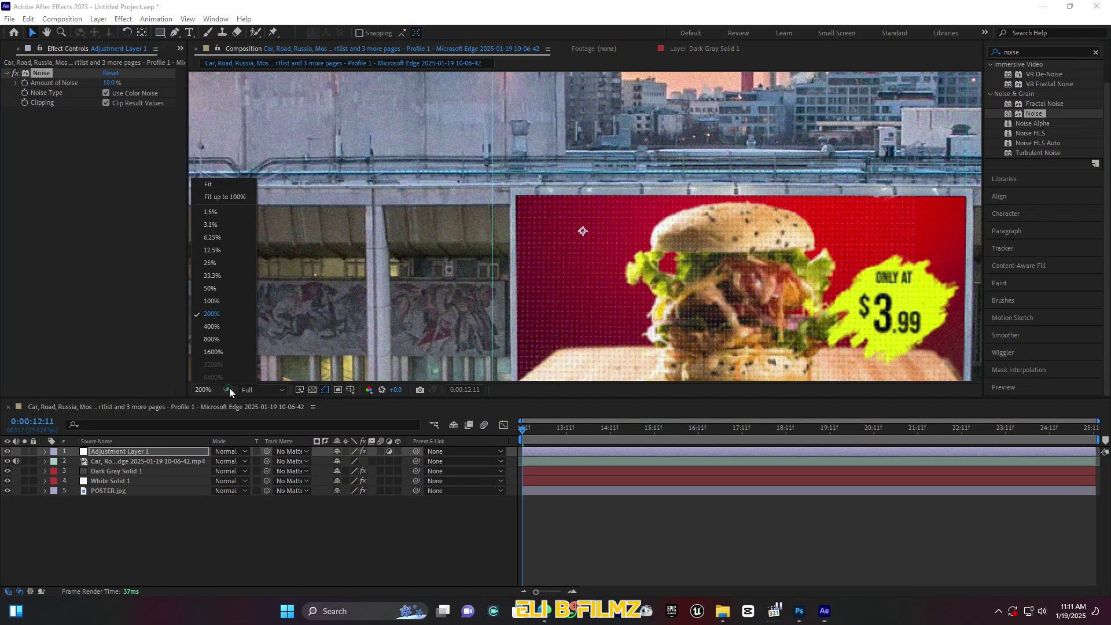
click(235, 197)
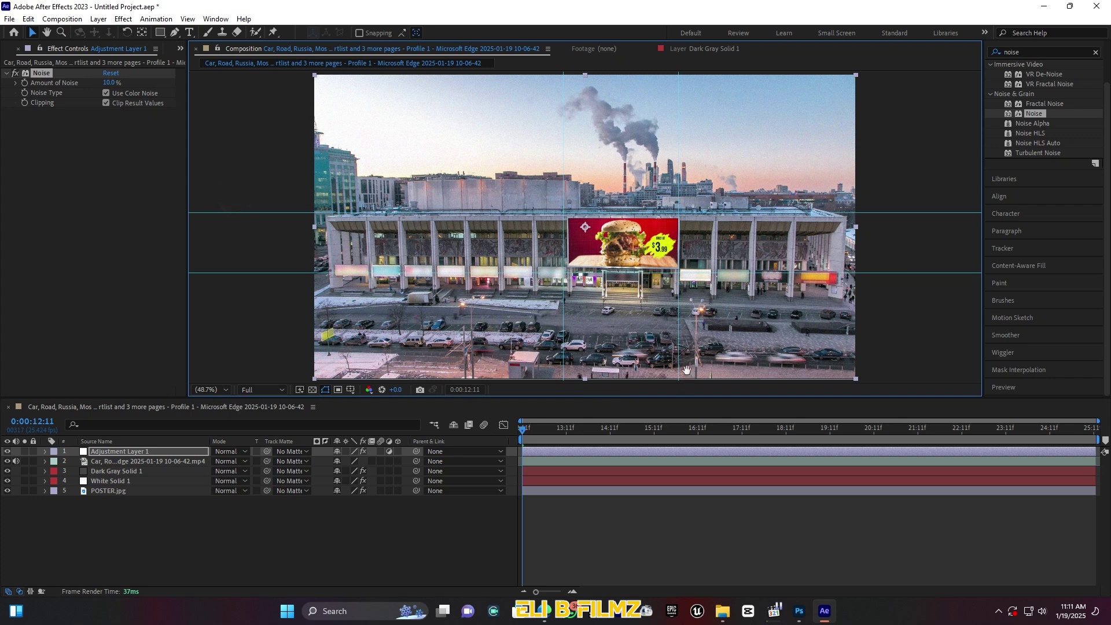
key(space)
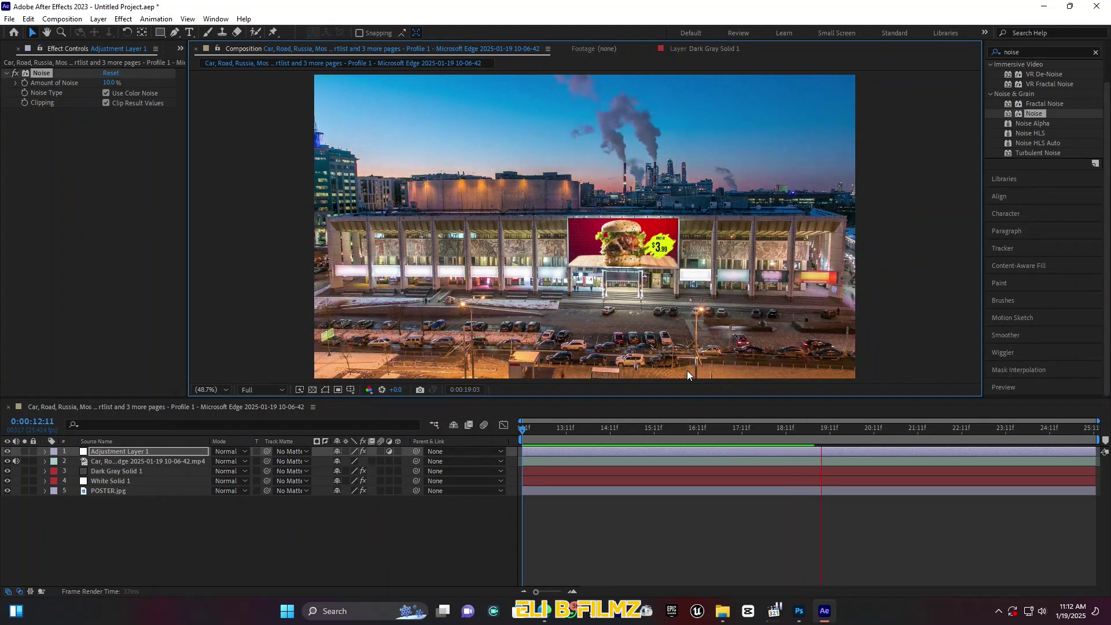
key(space)
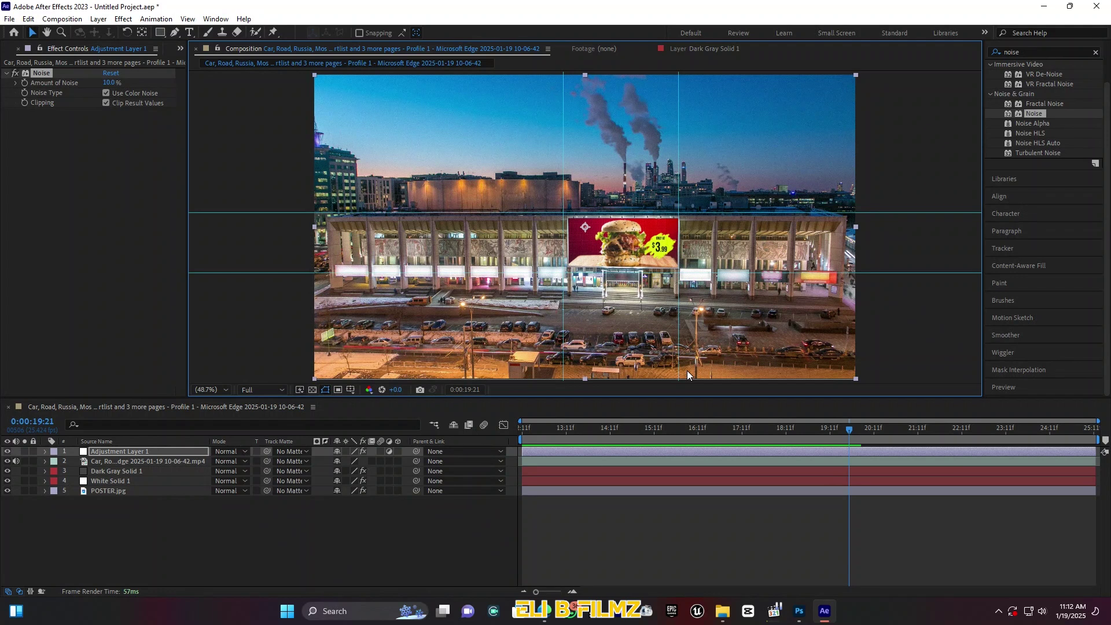